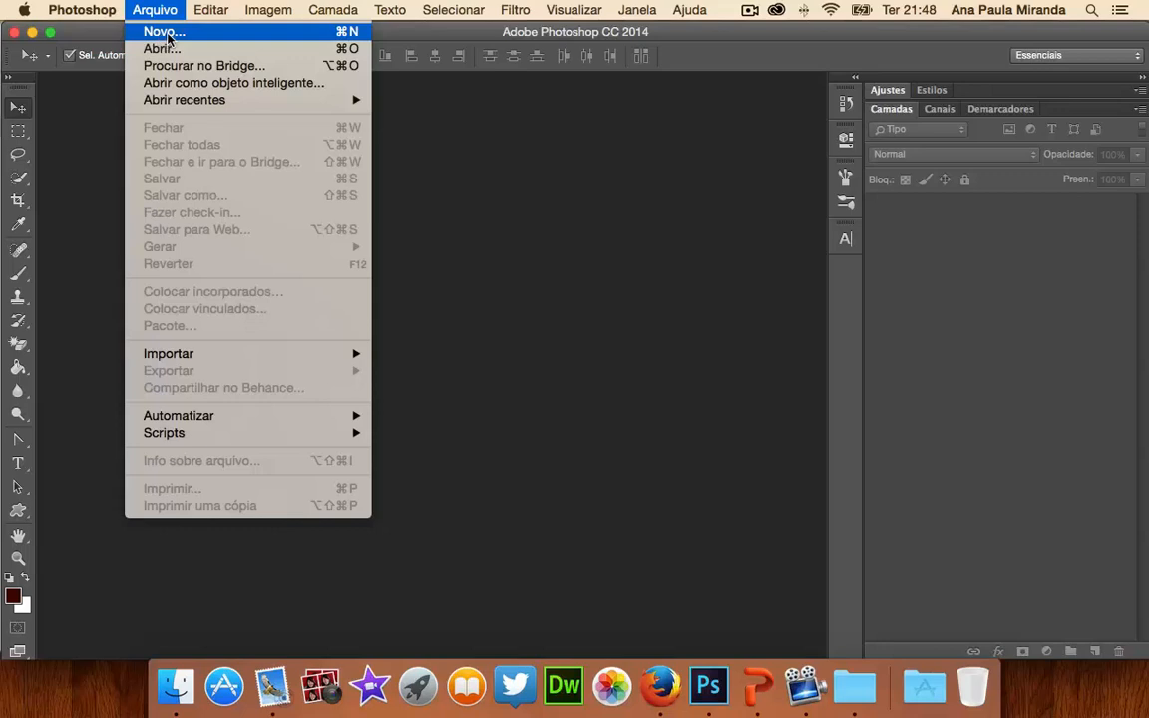
# Create a new 600 × 600 pixel RGB document at 144 pixels/inch with a white background, and activate the Brush tool.
pyautogui.click(161, 35)
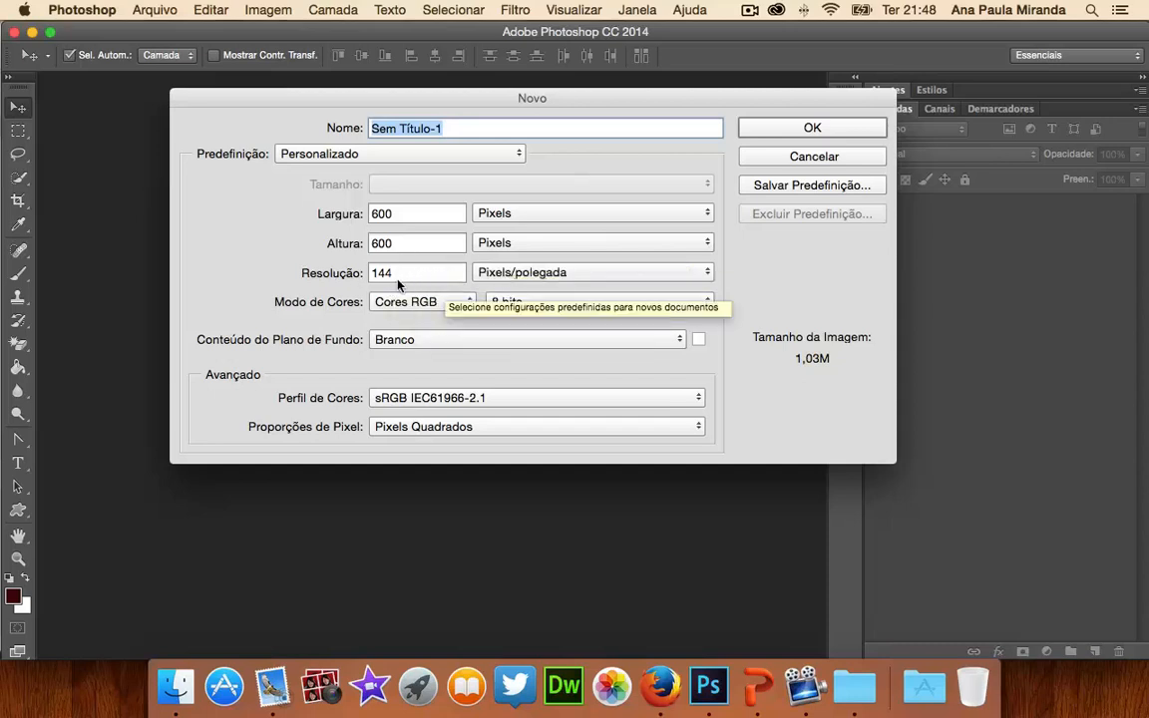
pyautogui.click(860, 133)
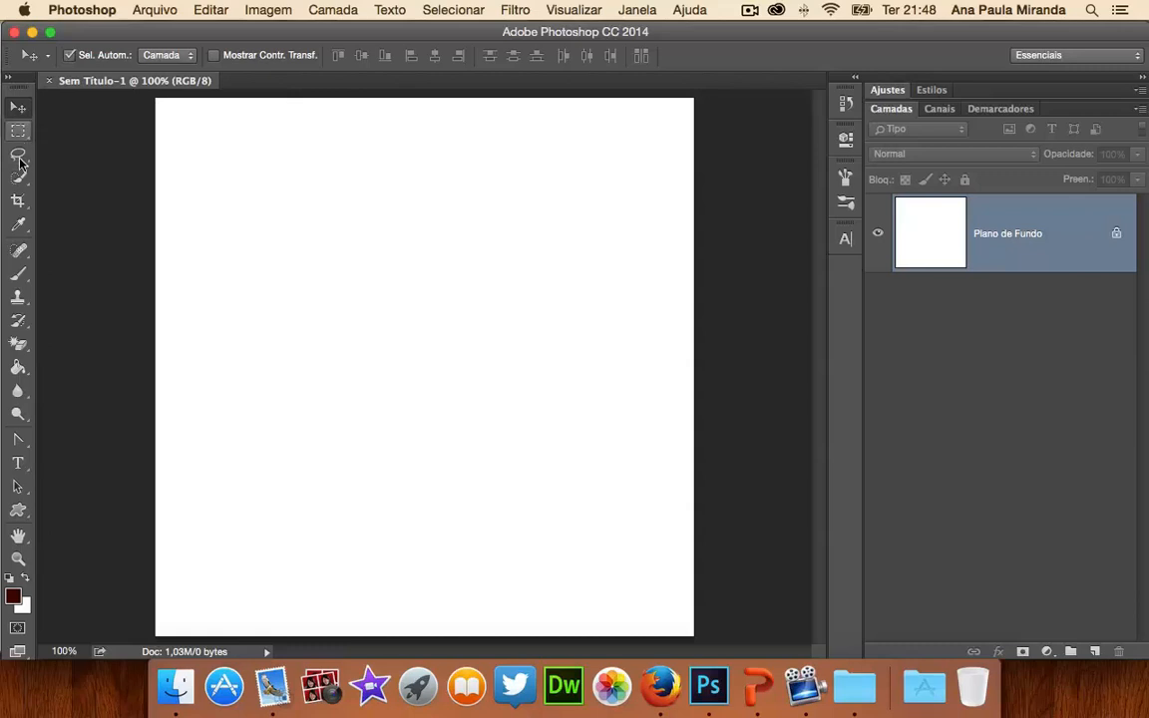
pyautogui.click(18, 274)
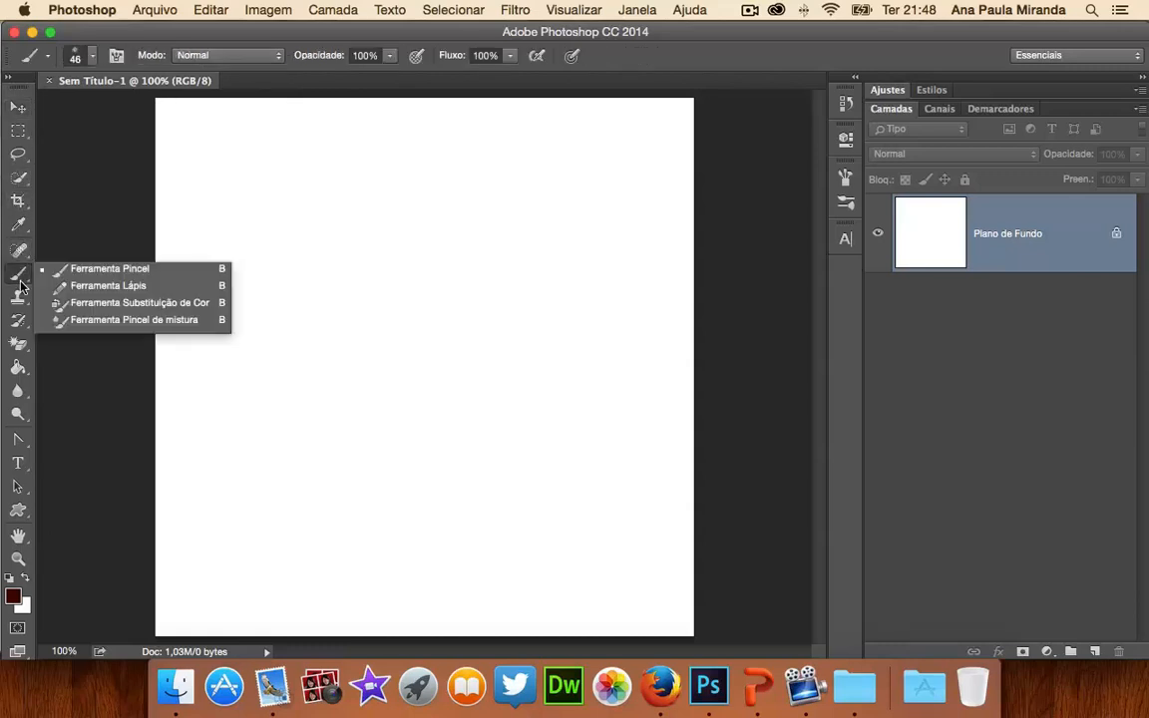
pyautogui.click(119, 275)
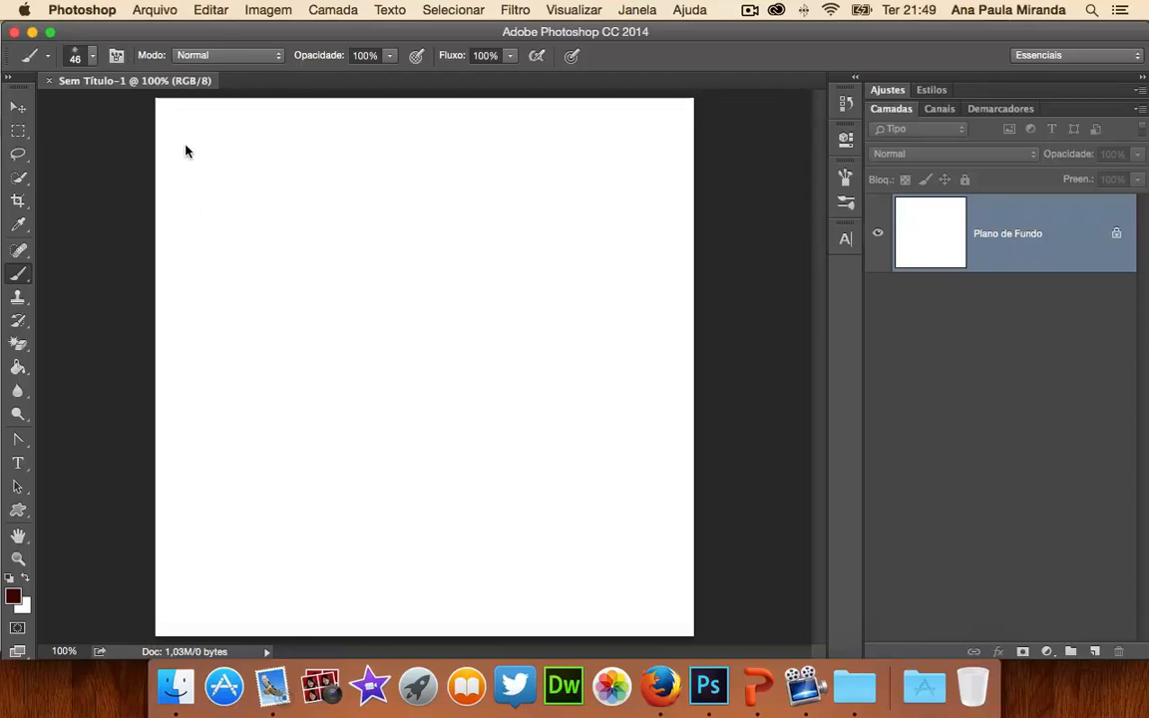
# Turn off the Textura and Dispersão options in the brush settings.
pyautogui.click(116, 57)
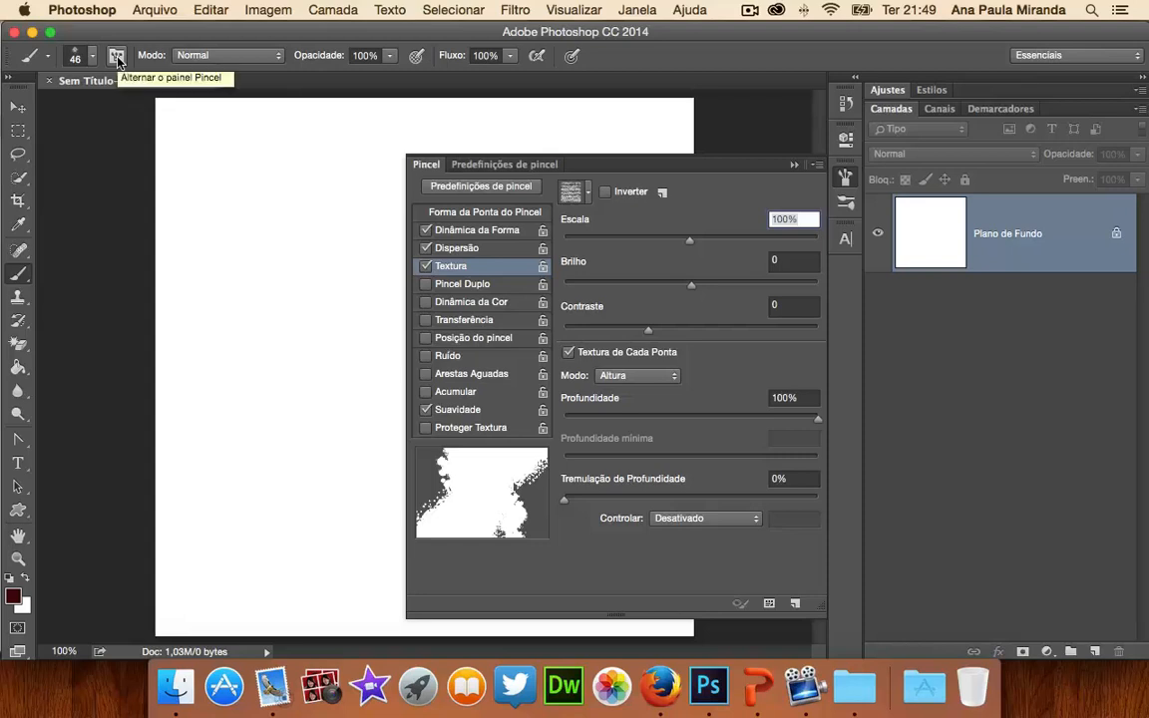
pyautogui.click(426, 266)
pyautogui.click(426, 248)
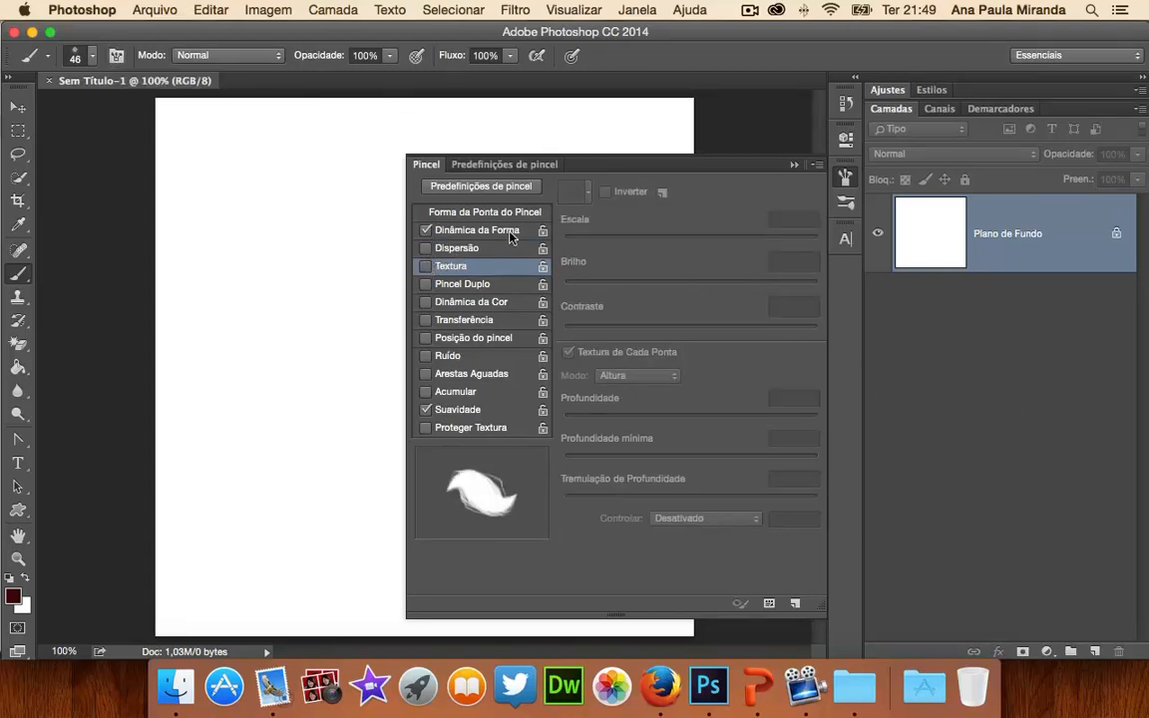
# Review the brush's shape dynamics, scattering and tip shape settings, and look through the available brush tips.
pyautogui.click(497, 233)
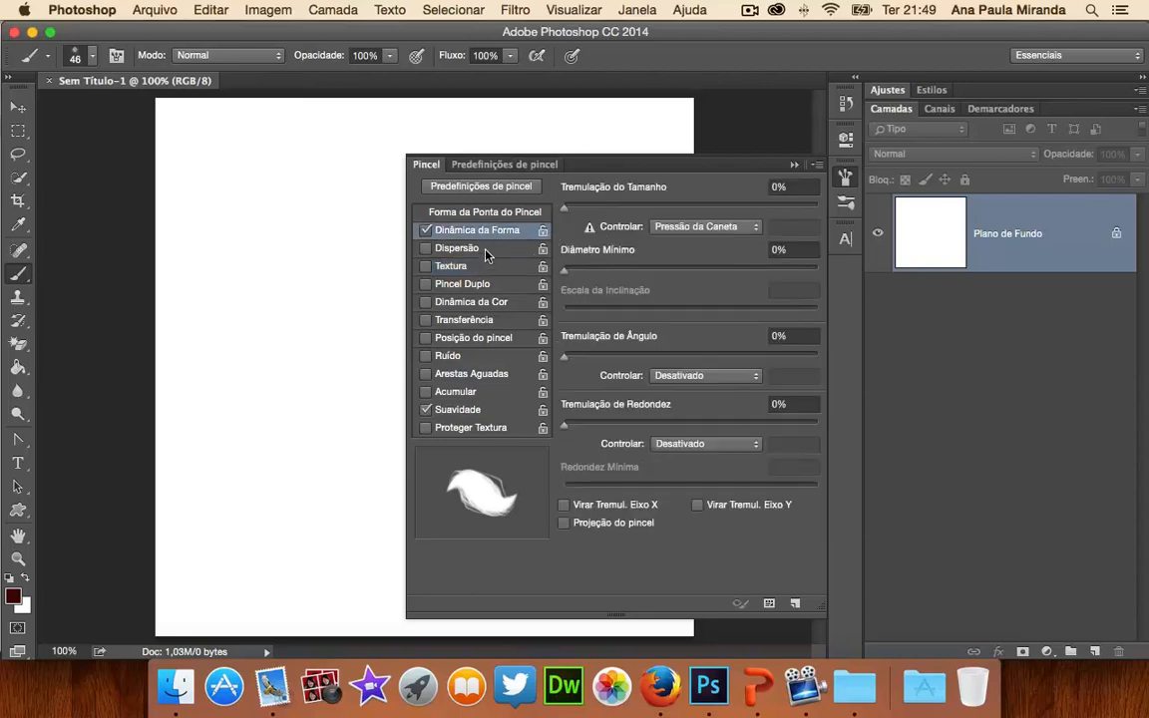
pyautogui.click(489, 214)
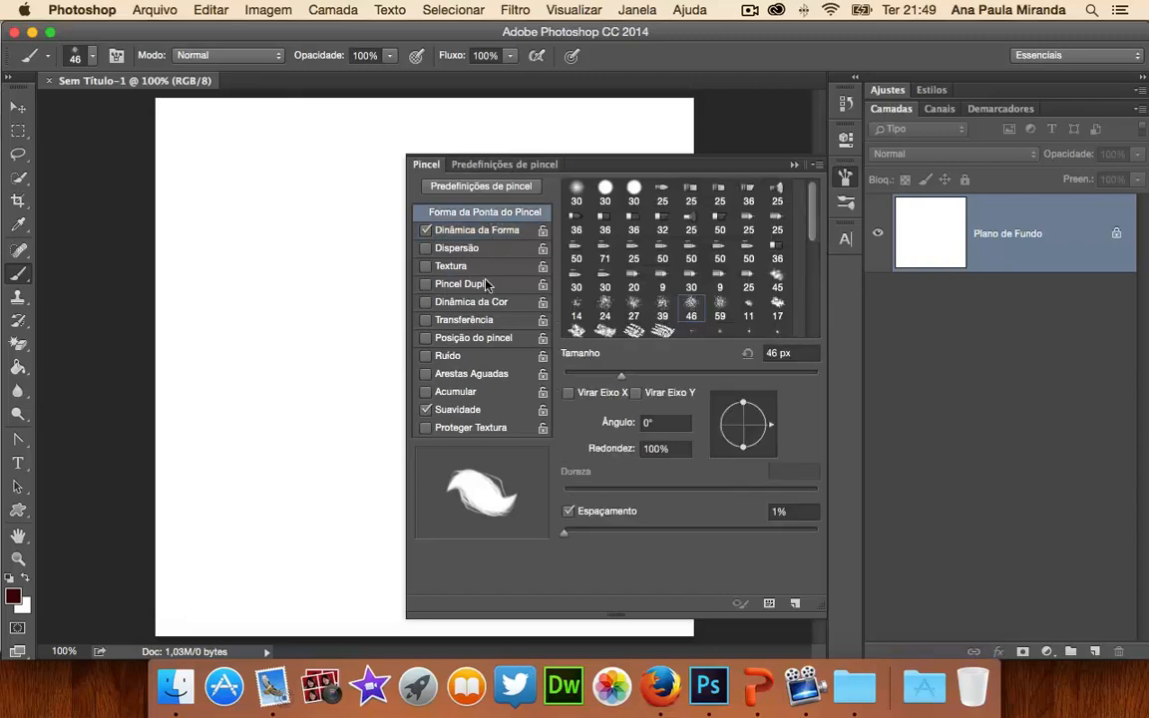
pyautogui.click(482, 250)
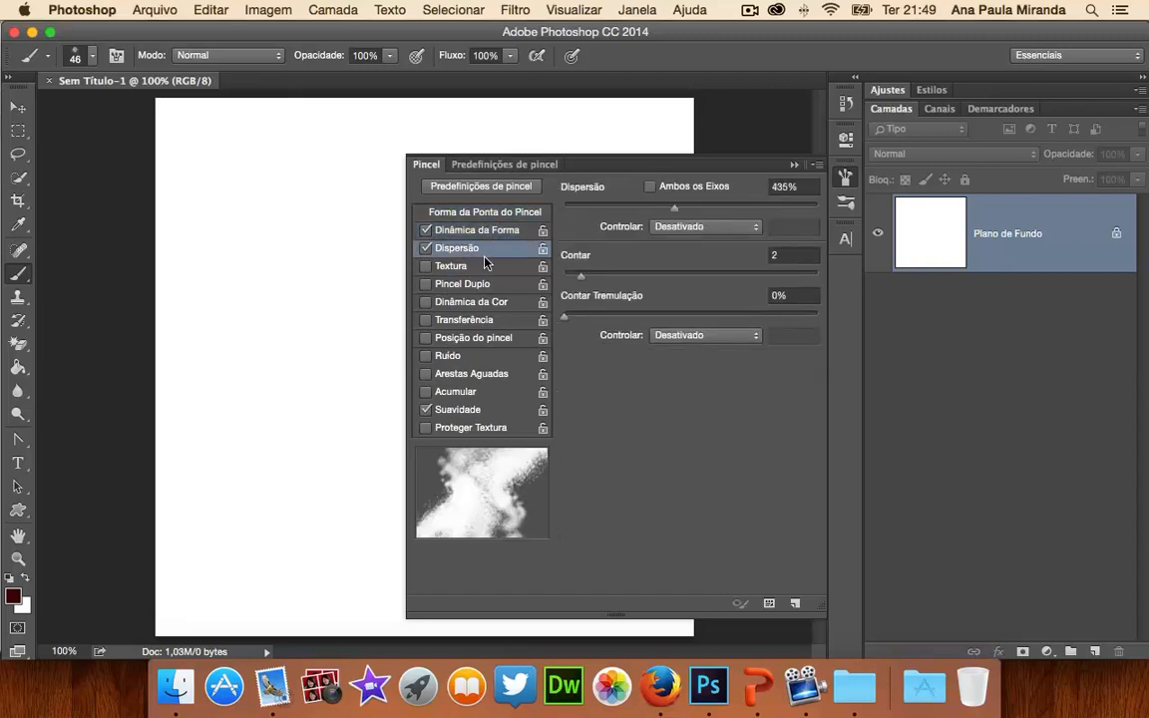
pyautogui.click(425, 248)
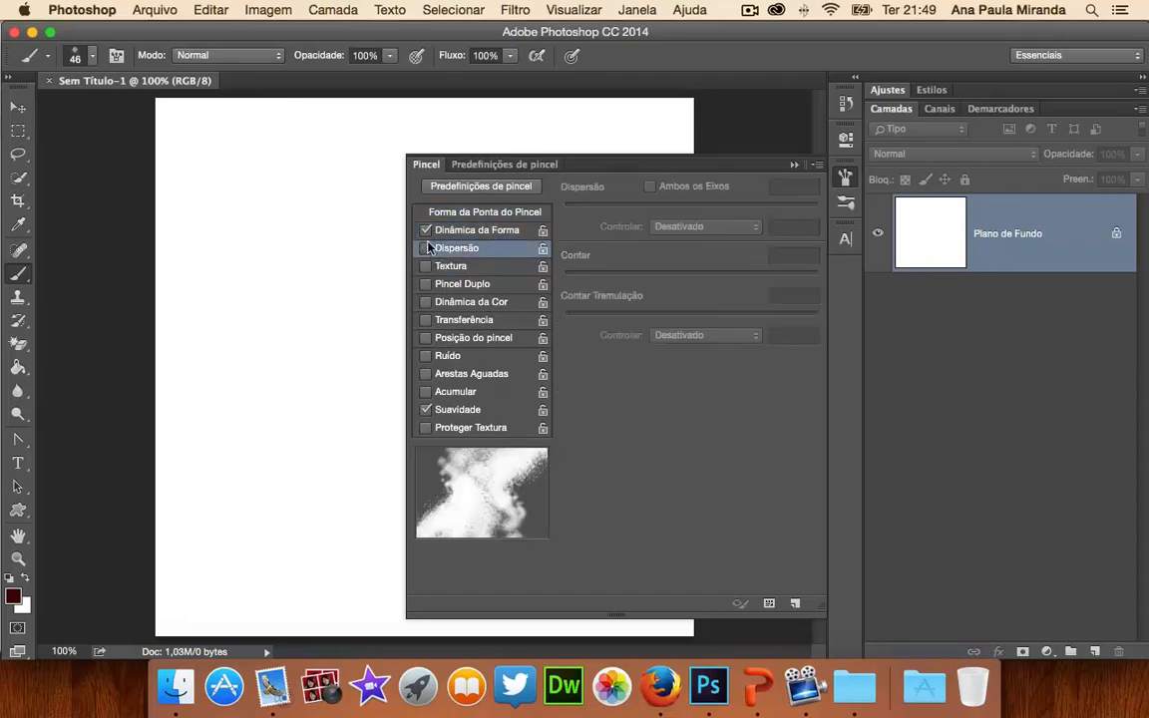
pyautogui.click(473, 213)
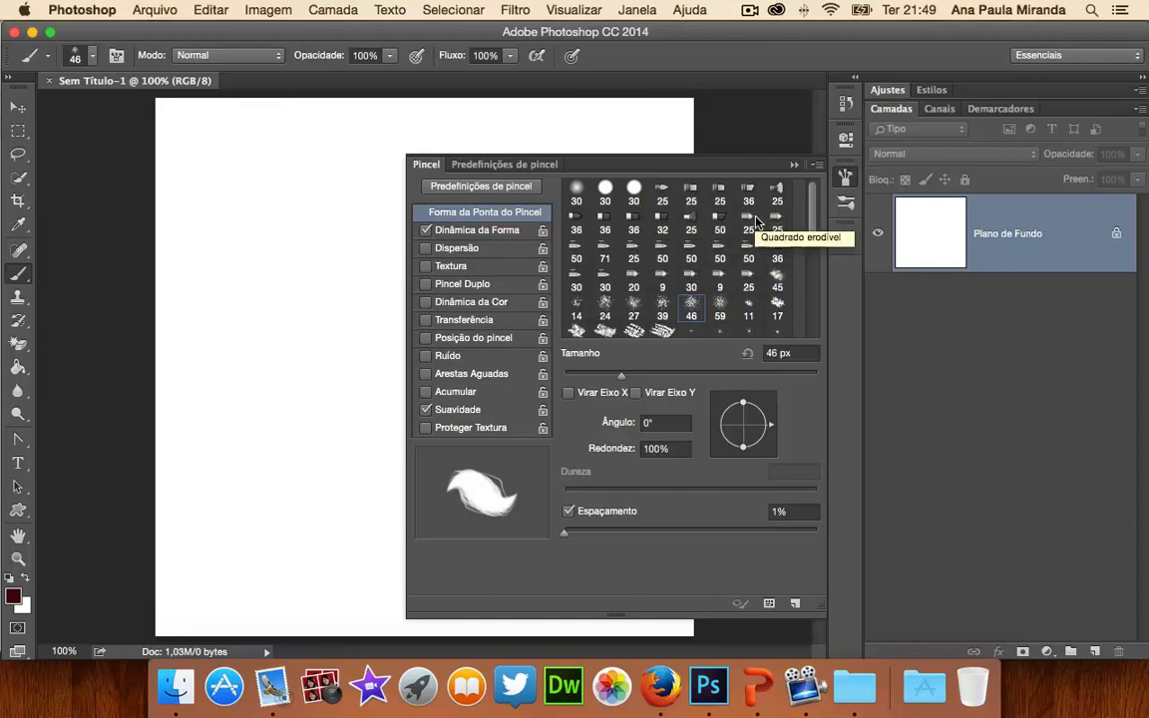
pyautogui.scroll(-2, 816, 231)
pyautogui.moveTo(815, 231); pyautogui.dragTo(816, 315)
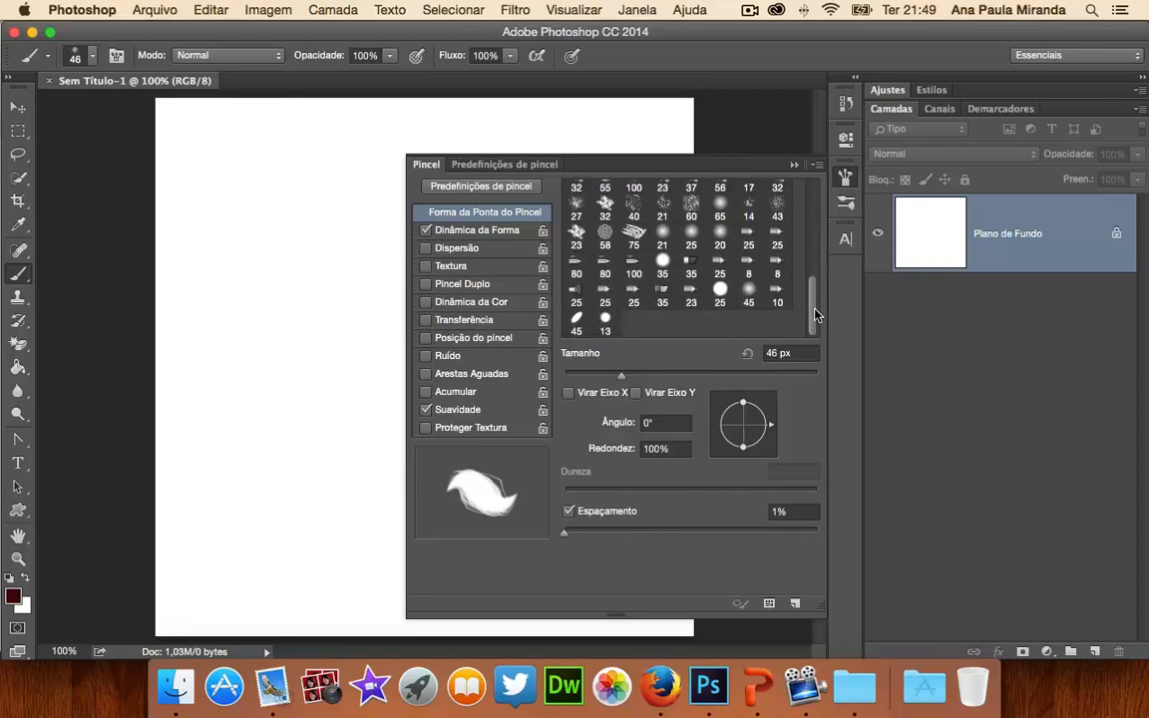
pyautogui.click(795, 165)
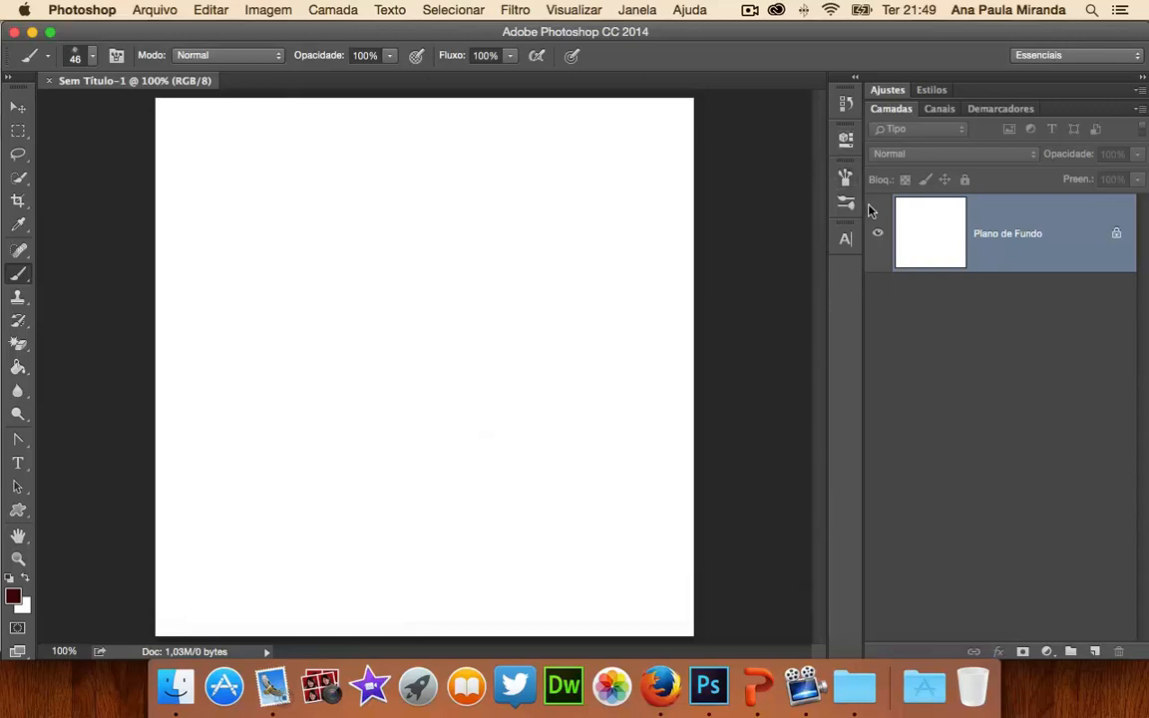
# Choose the 74 px maple leaf as the brush tip shape.
pyautogui.moveTo(1, 1)
pyautogui.click(111, 56)
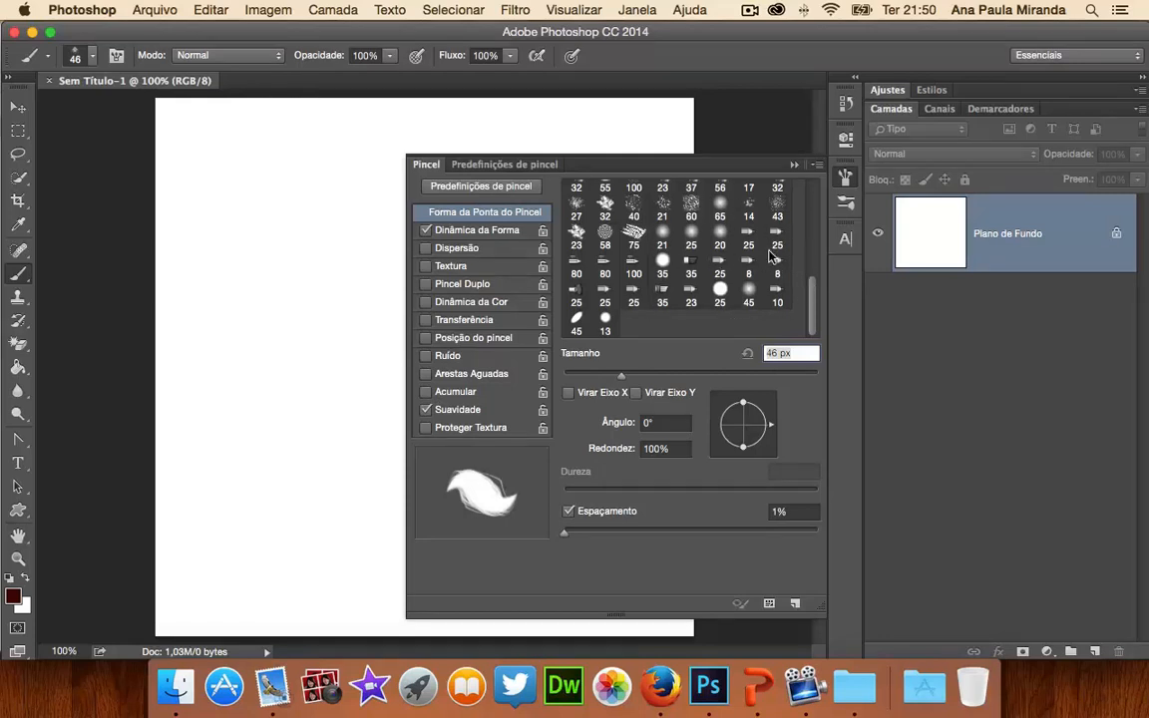
pyautogui.scroll(3, 812, 289)
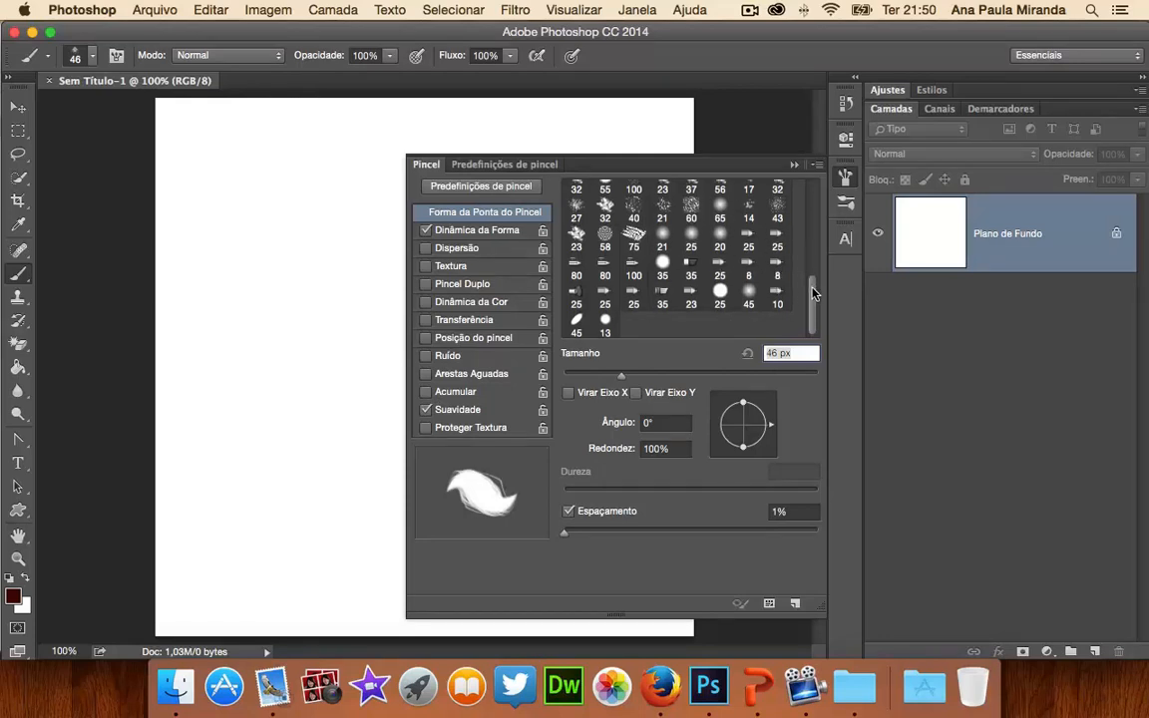
pyautogui.click(816, 165)
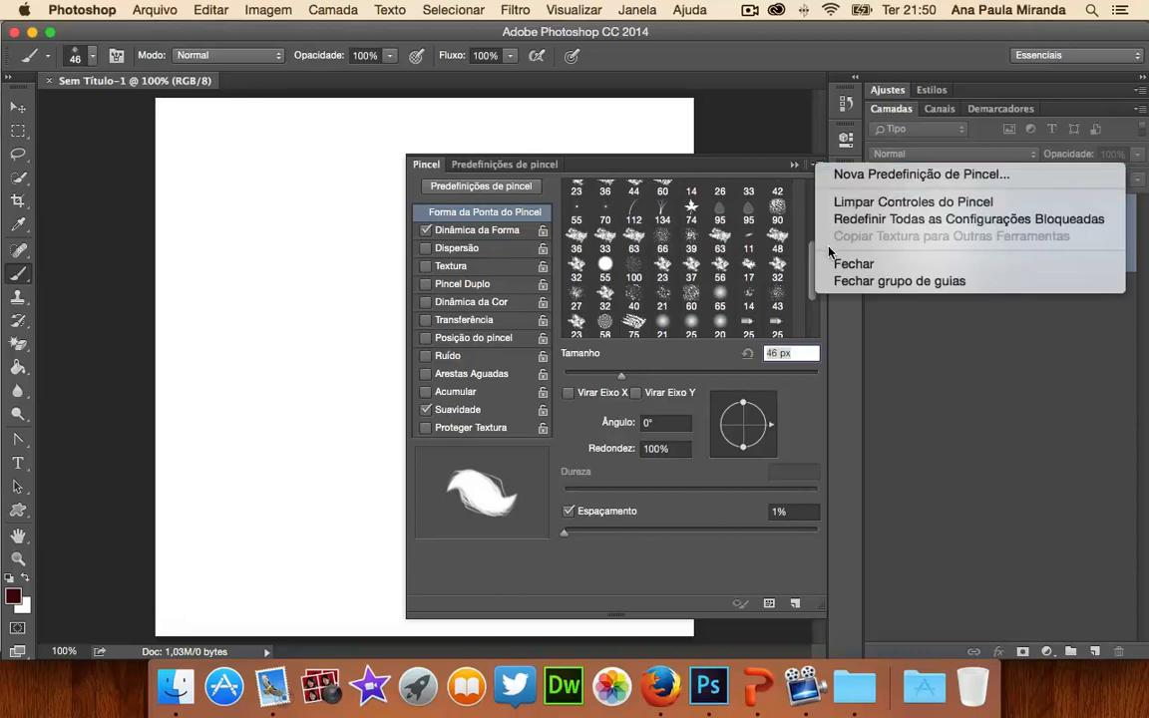
pyautogui.click(692, 212)
pyautogui.click(692, 209)
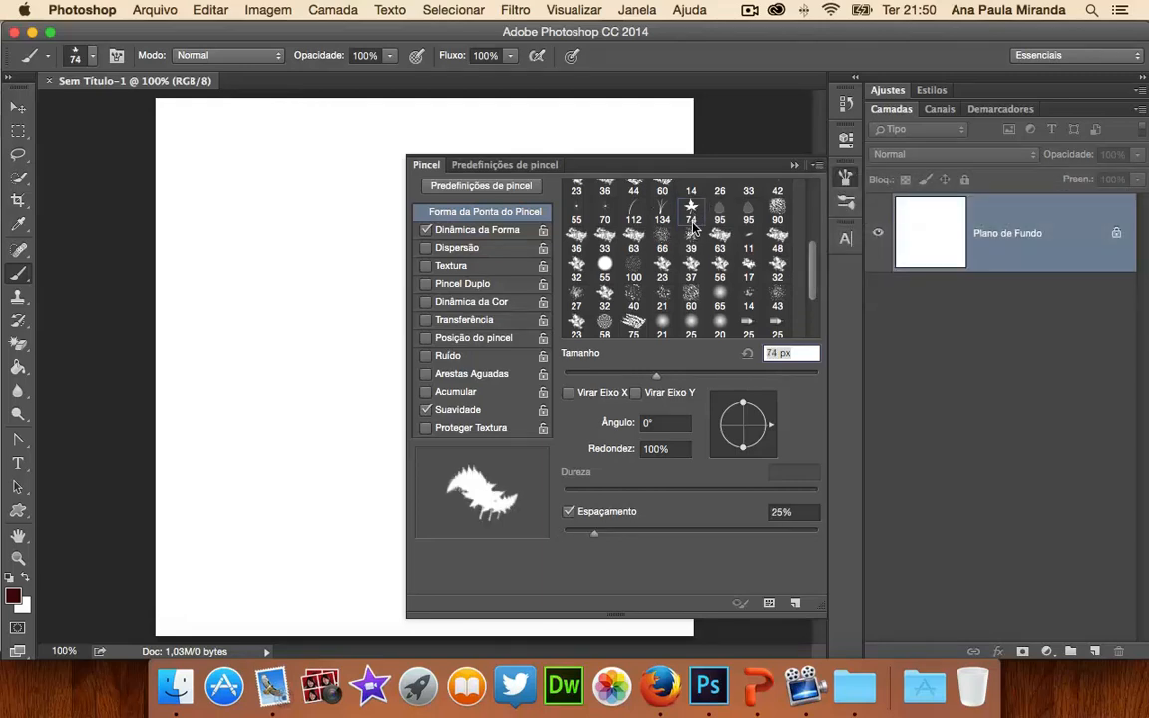
# Set the foreground colour to dark green, #215104.
pyautogui.click(14, 596)
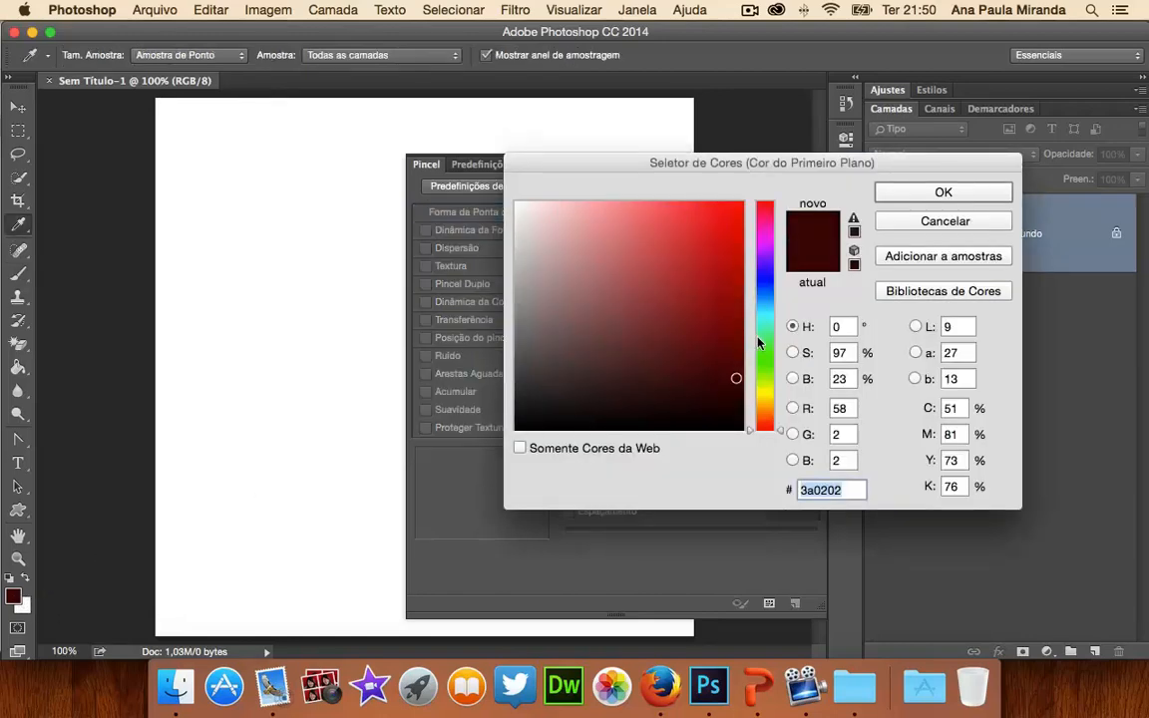
pyautogui.moveTo(765, 361)
pyautogui.mouseDown()
pyautogui.moveTo(767, 398)
pyautogui.moveTo(770, 360)
pyautogui.moveTo(771, 373)
pyautogui.moveTo(733, 358)
pyautogui.mouseUp()
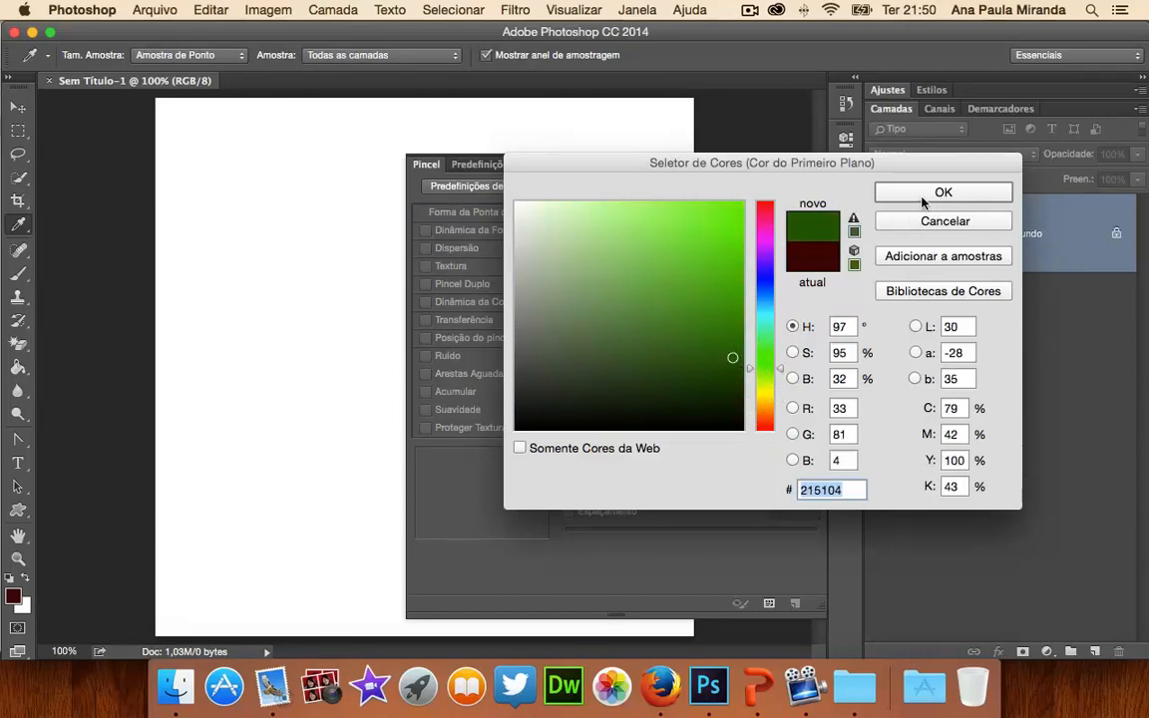
pyautogui.click(937, 192)
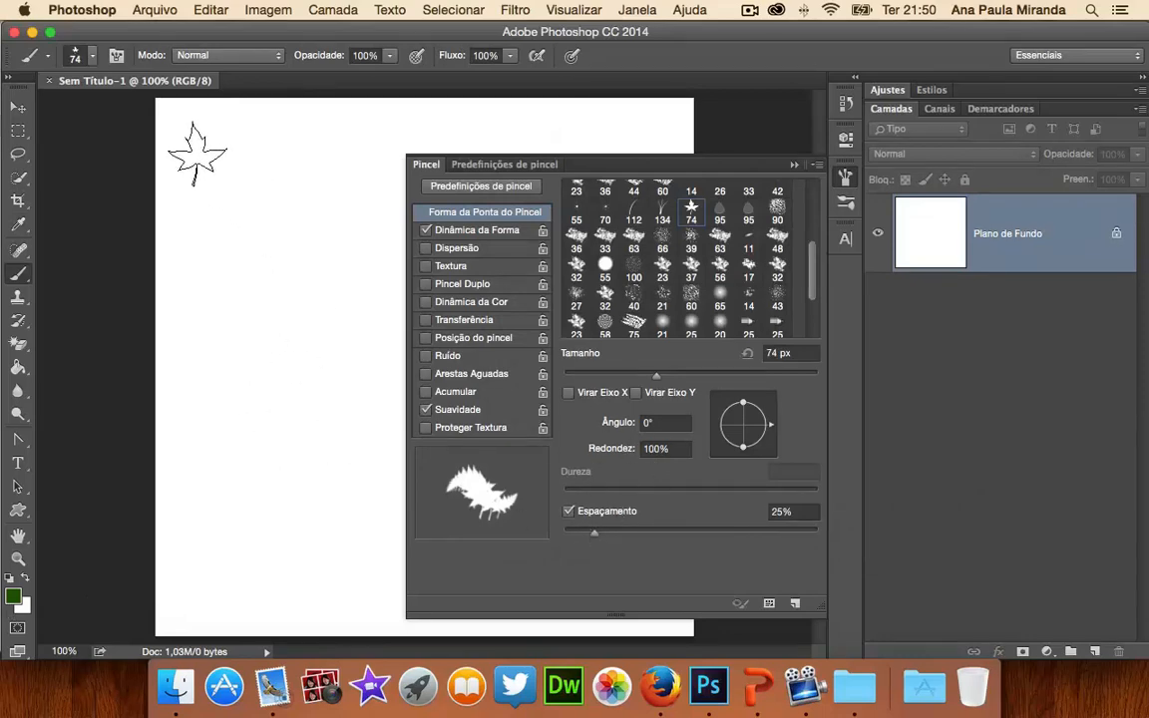
# Stamp a leaf near the canvas's upper-left corner, and stamp a larger one below it with the brush size at 181 px.
pyautogui.click(197, 154)
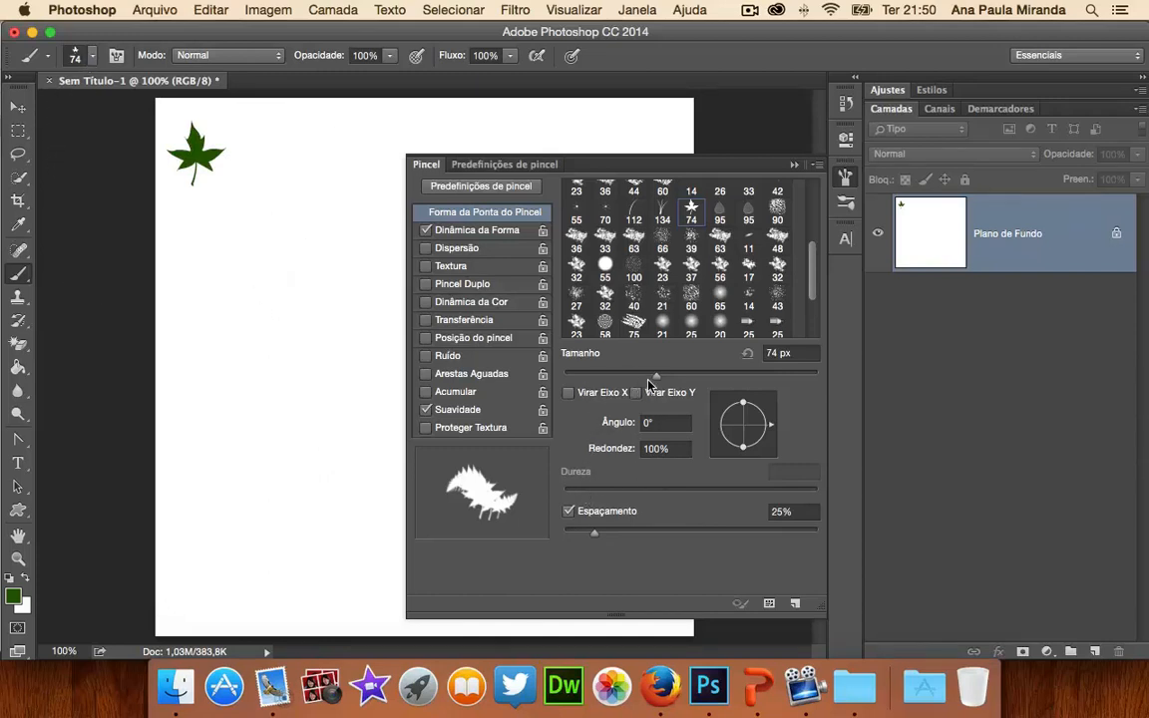
pyautogui.moveTo(653, 379); pyautogui.dragTo(740, 379)
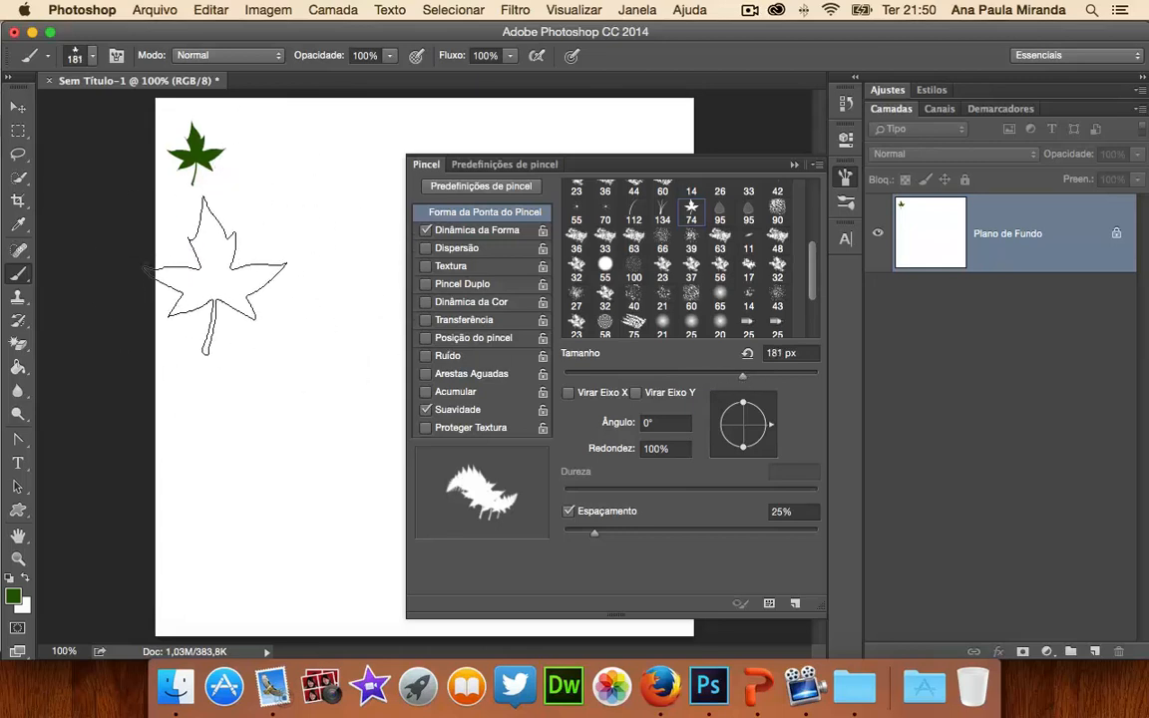
pyautogui.click(222, 278)
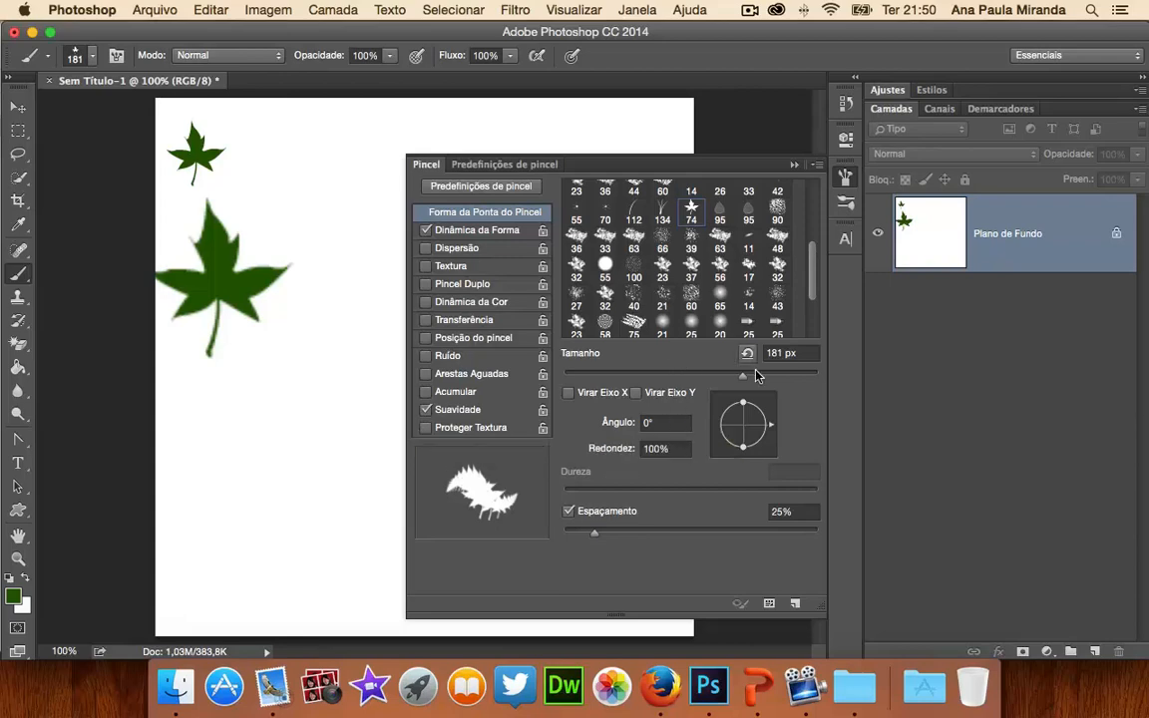
# Set the brush tip's angle to 38° and roundness to 64%, and stamp a tilted leaf beside the first small leaf.
pyautogui.moveTo(743, 403)
pyautogui.mouseDown()
pyautogui.moveTo(768, 425)
pyautogui.moveTo(765, 402)
pyautogui.mouseUp()
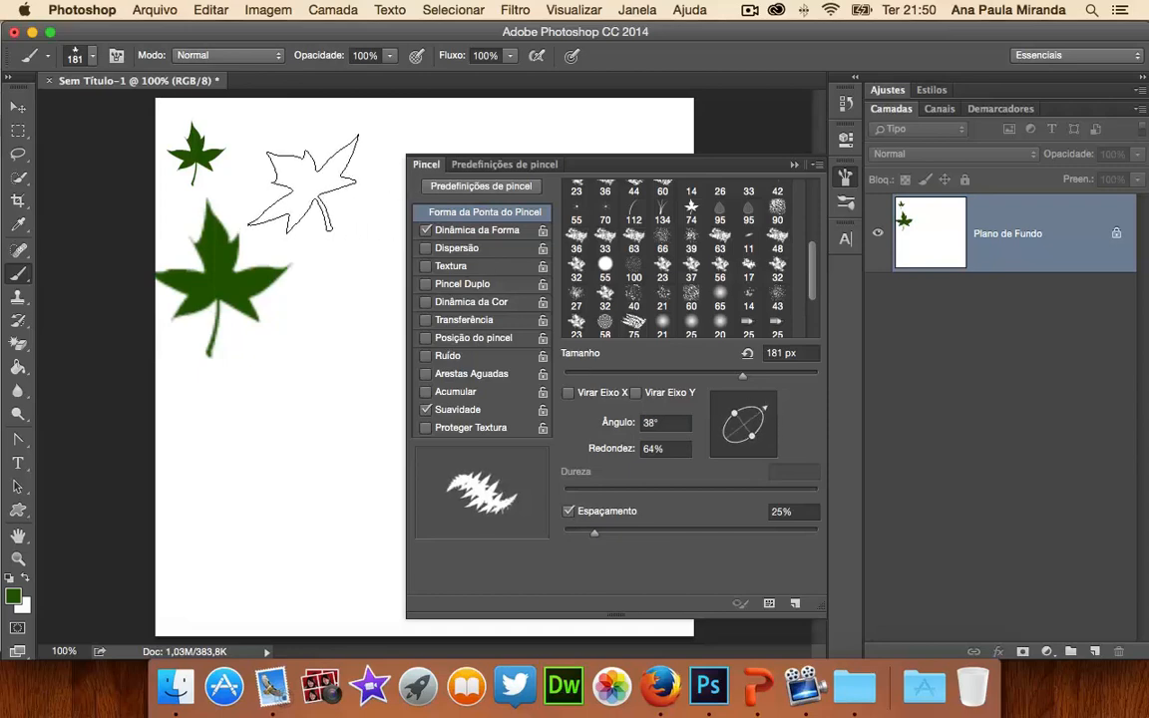
pyautogui.click(304, 181)
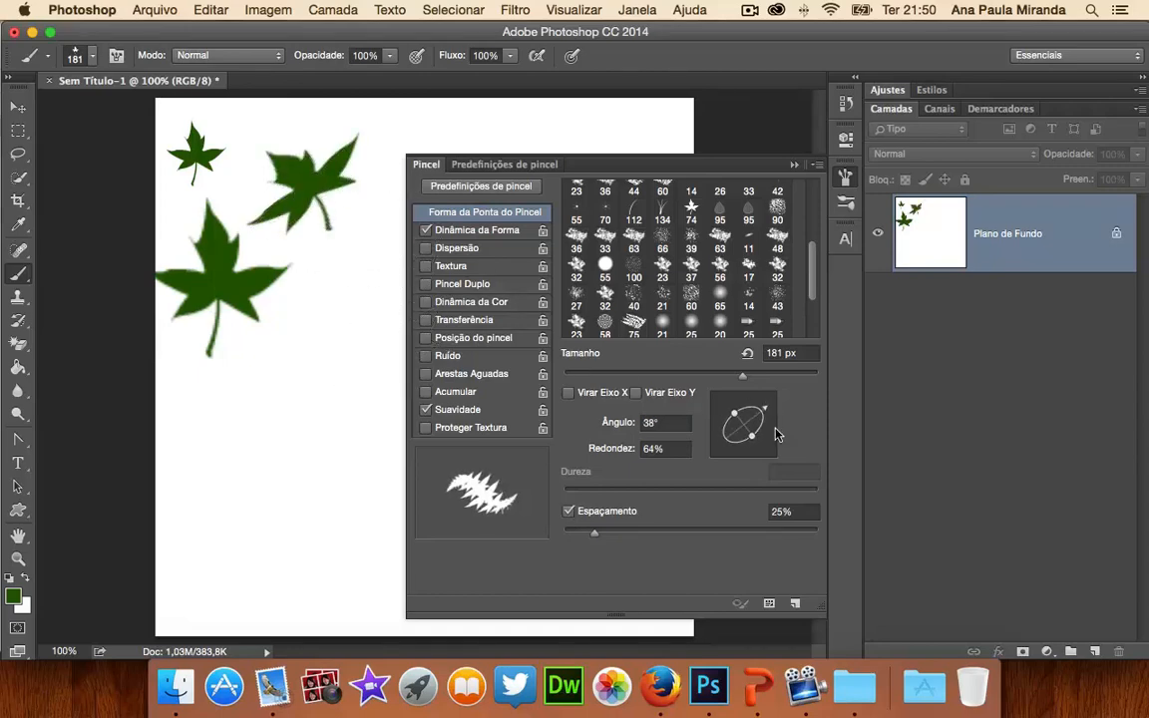
# Reset the tip angle to 0°, set the spacing to 119%, and paint a diagonal stroke of separate leaves down the canvas.
pyautogui.moveTo(761, 441)
pyautogui.mouseDown()
pyautogui.moveTo(746, 460)
pyautogui.moveTo(759, 457)
pyautogui.moveTo(768, 425)
pyautogui.mouseUp()
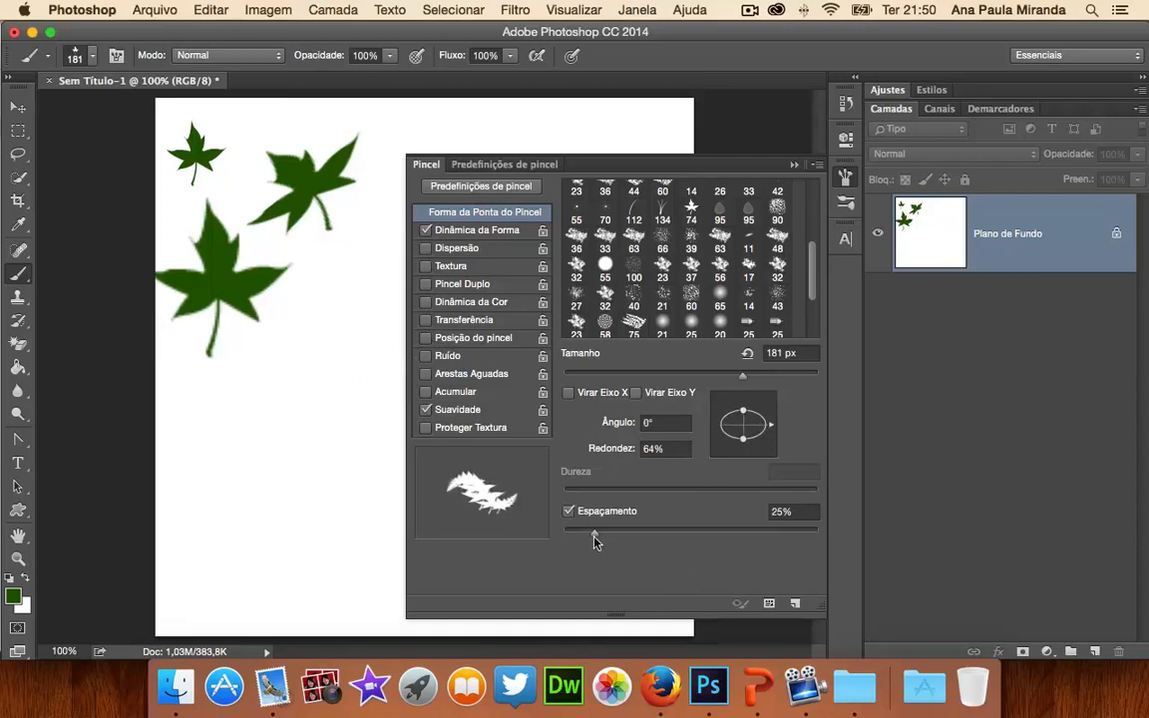
pyautogui.moveTo(594, 539); pyautogui.dragTo(704, 539)
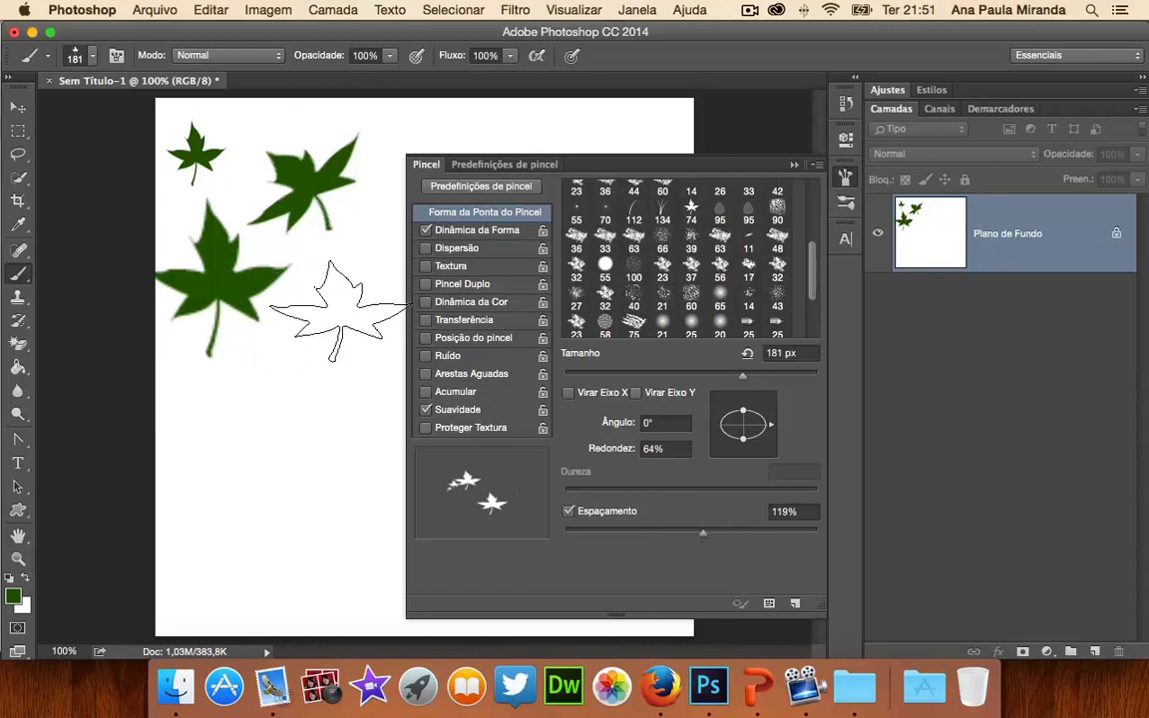
pyautogui.moveTo(344, 289)
pyautogui.mouseDown()
pyautogui.moveTo(320, 408)
pyautogui.moveTo(275, 487)
pyautogui.moveTo(195, 573)
pyautogui.mouseUp()
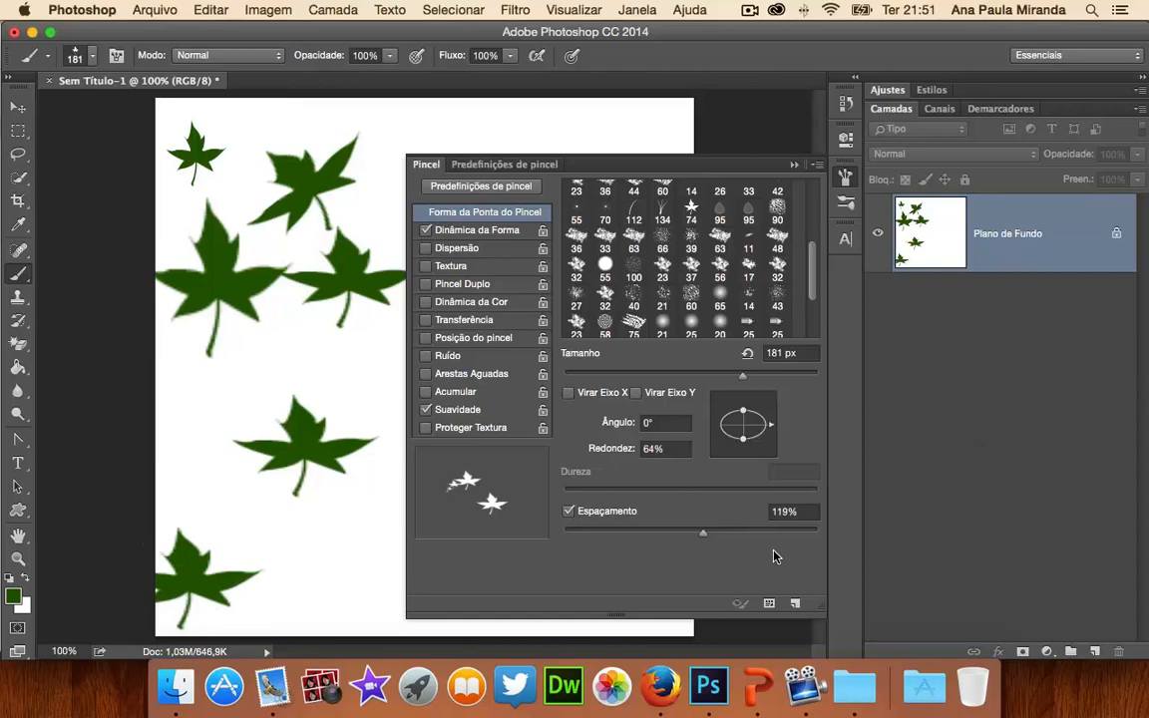
# Reduce the brush spacing to 33% and the size to 24 px, and paint a thin curved leaf stroke between the large leaves.
pyautogui.moveTo(704, 538); pyautogui.dragTo(604, 535)
pyautogui.moveTo(742, 375)
pyautogui.mouseDown()
pyautogui.moveTo(666, 347)
pyautogui.moveTo(523, 345)
pyautogui.mouseUp()
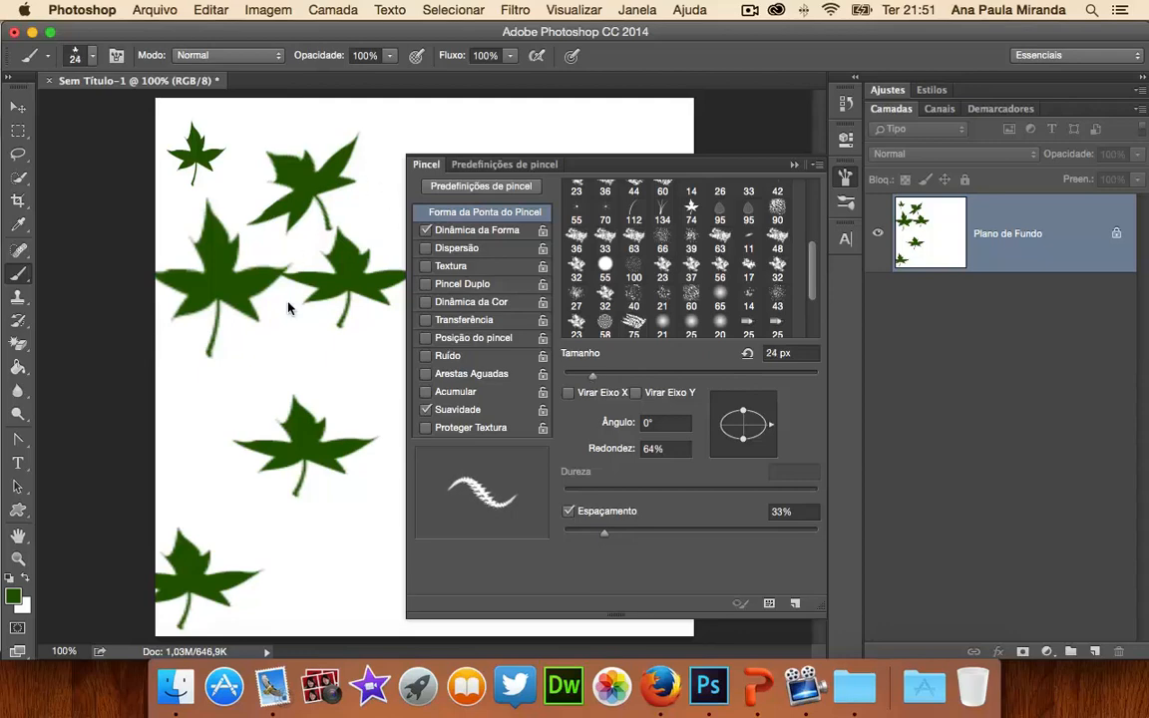
pyautogui.moveTo(289, 305)
pyautogui.mouseDown()
pyautogui.moveTo(231, 464)
pyautogui.moveTo(232, 516)
pyautogui.mouseUp()
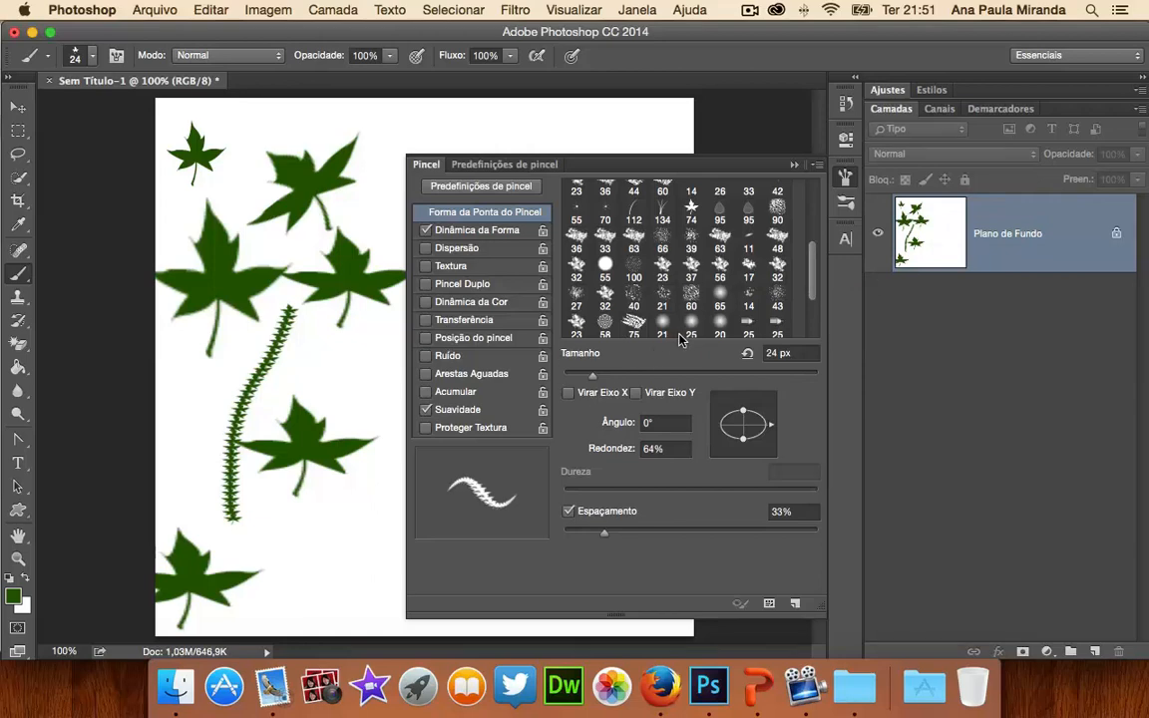
# Choose the first 95 px veined leaf tip, paint a vertical stroke of overlapping leaves, and paint another with spacing at 145%.
pyautogui.click(719, 213)
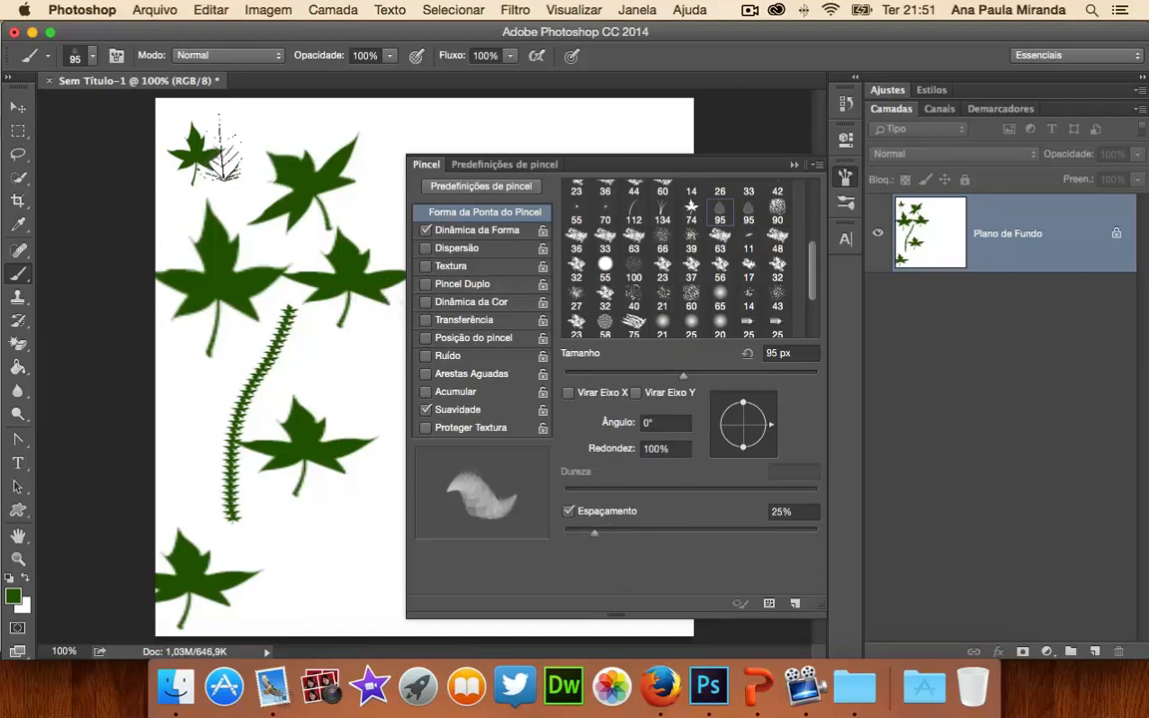
pyautogui.moveTo(224, 114)
pyautogui.mouseDown()
pyautogui.moveTo(218, 394)
pyautogui.moveTo(199, 497)
pyautogui.mouseUp()
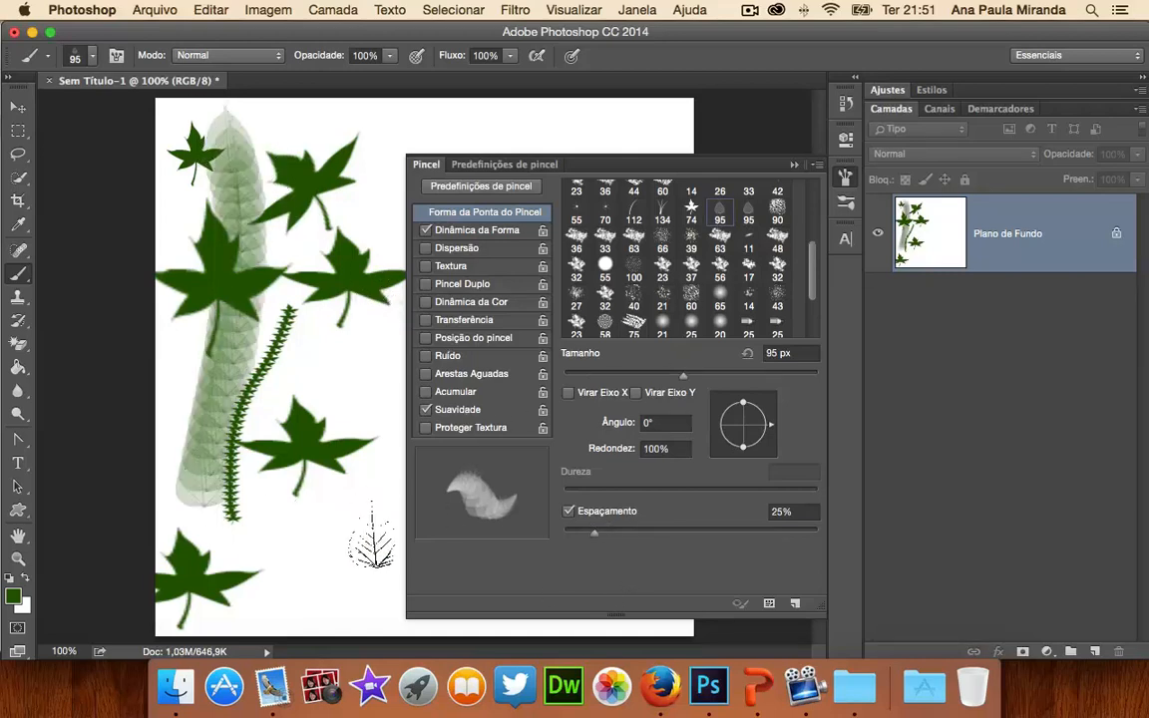
pyautogui.moveTo(598, 537); pyautogui.dragTo(721, 539)
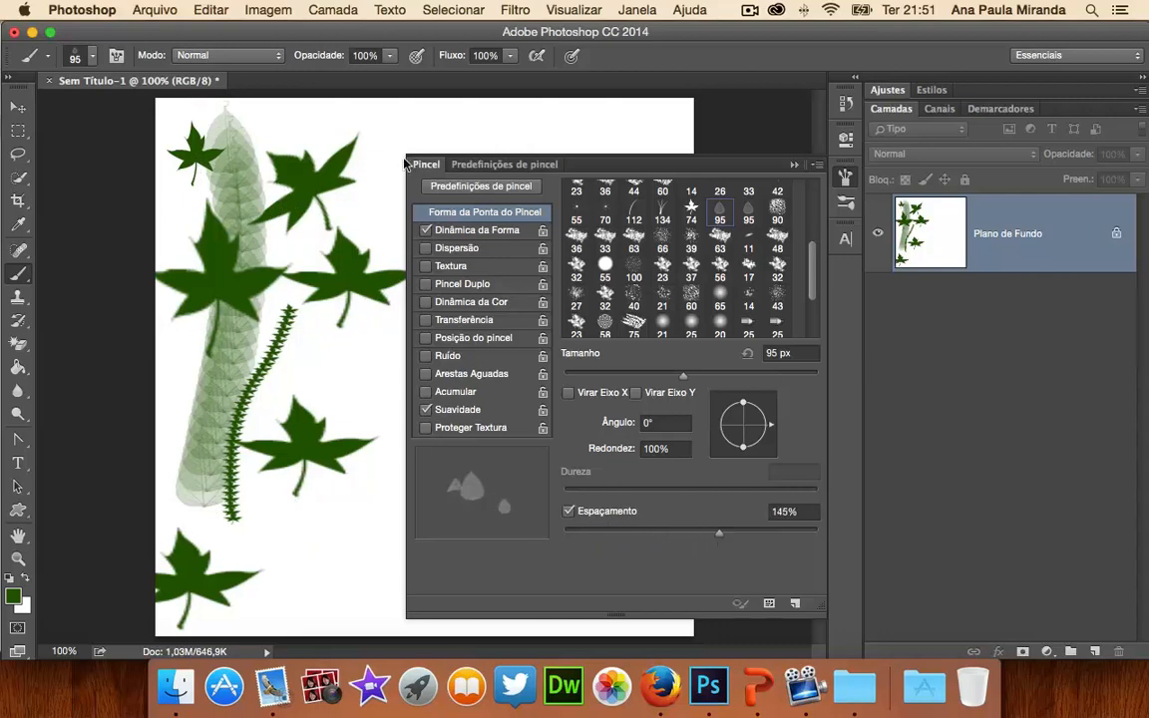
pyautogui.moveTo(377, 128); pyautogui.dragTo(375, 534)
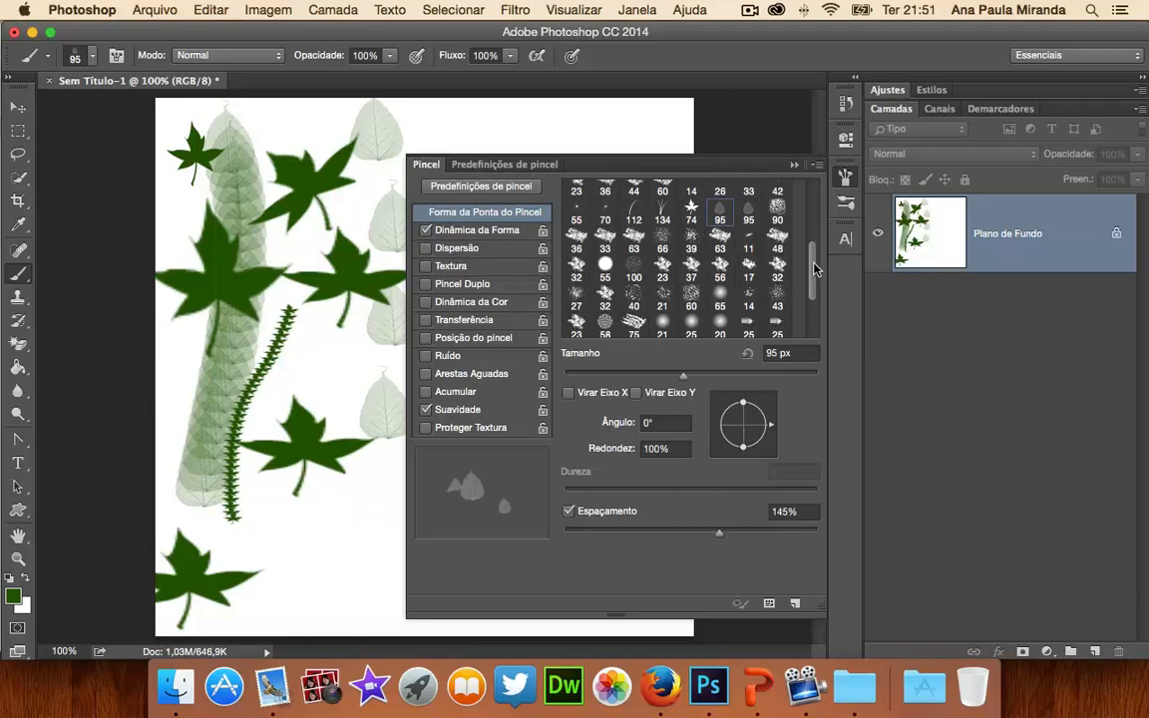
# Choose the 134 px grass brush tip and stamp one tuft in the empty area below the large leaves.
pyautogui.moveTo(814, 272); pyautogui.dragTo(814, 312)
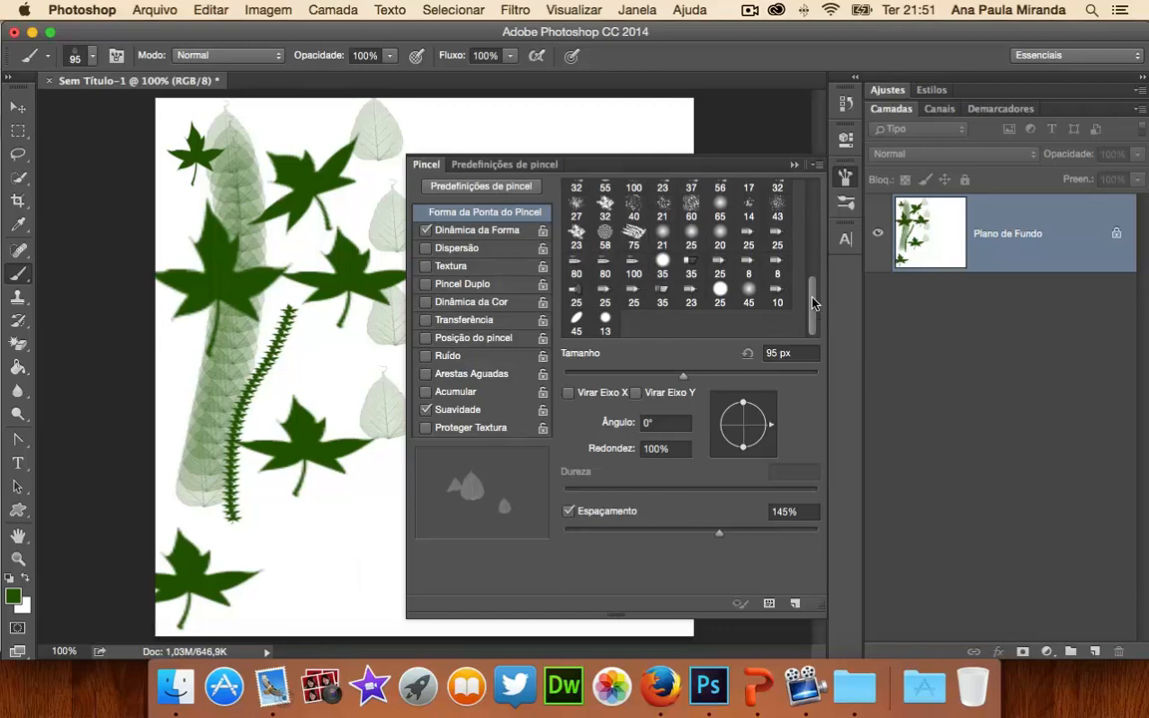
pyautogui.moveTo(812, 298); pyautogui.dragTo(813, 224)
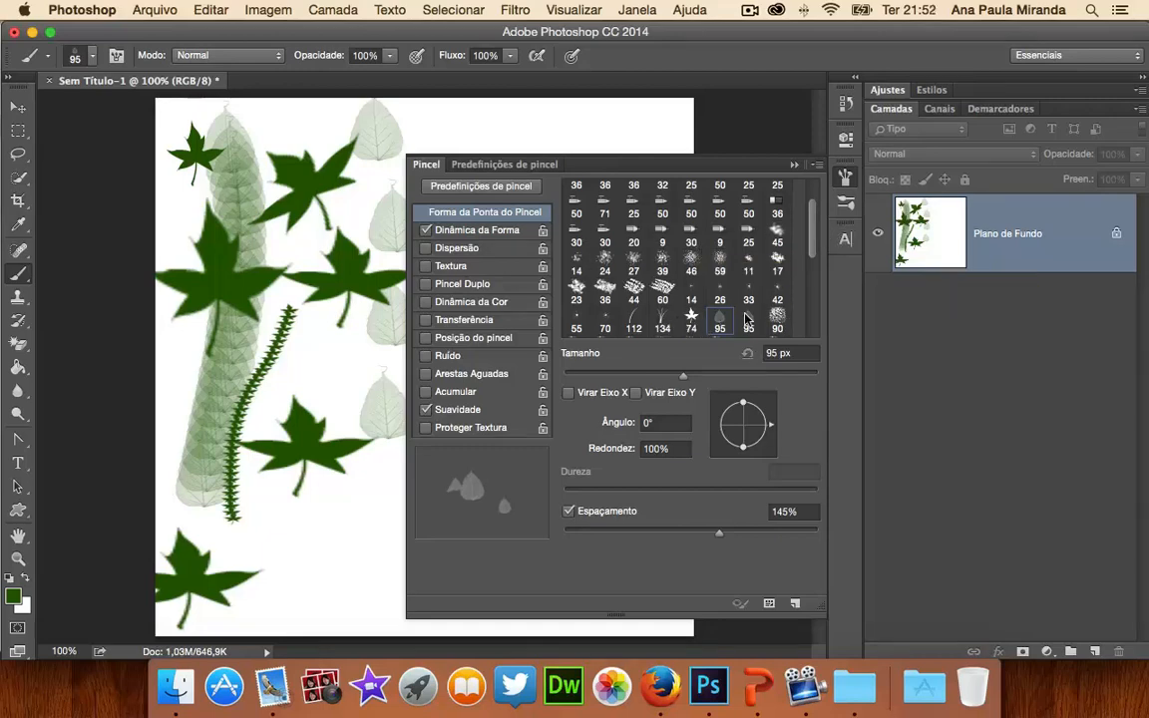
pyautogui.scroll(-3, 735, 230)
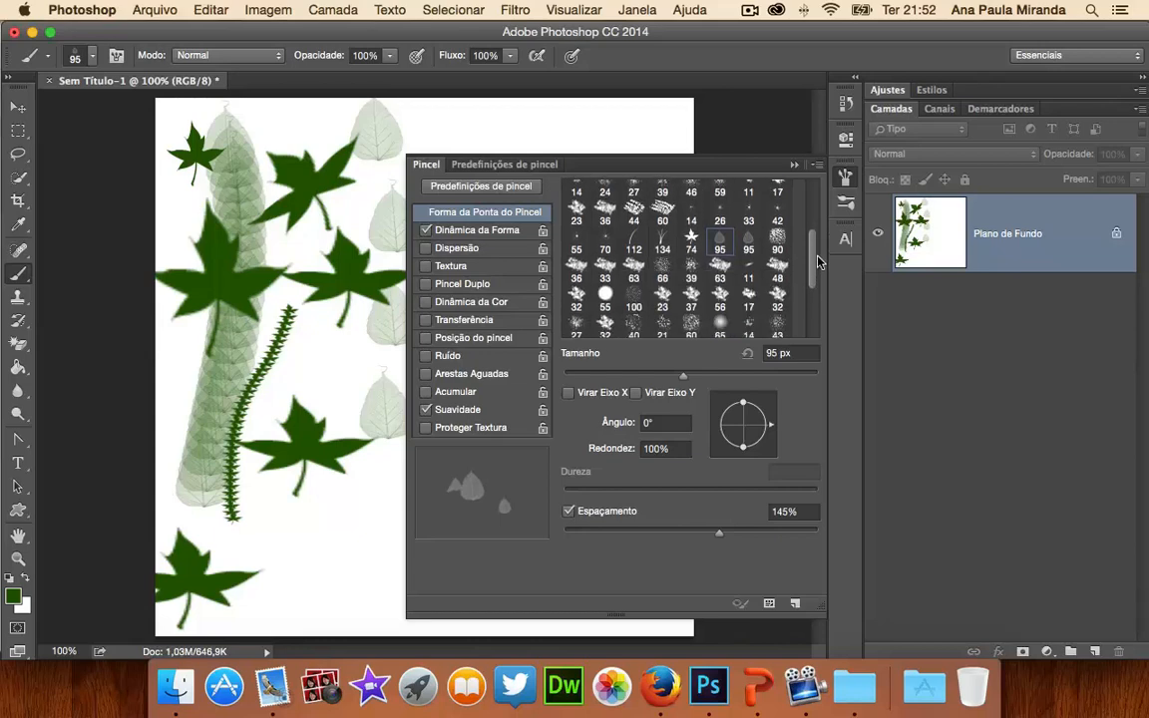
pyautogui.click(725, 283)
pyautogui.click(666, 245)
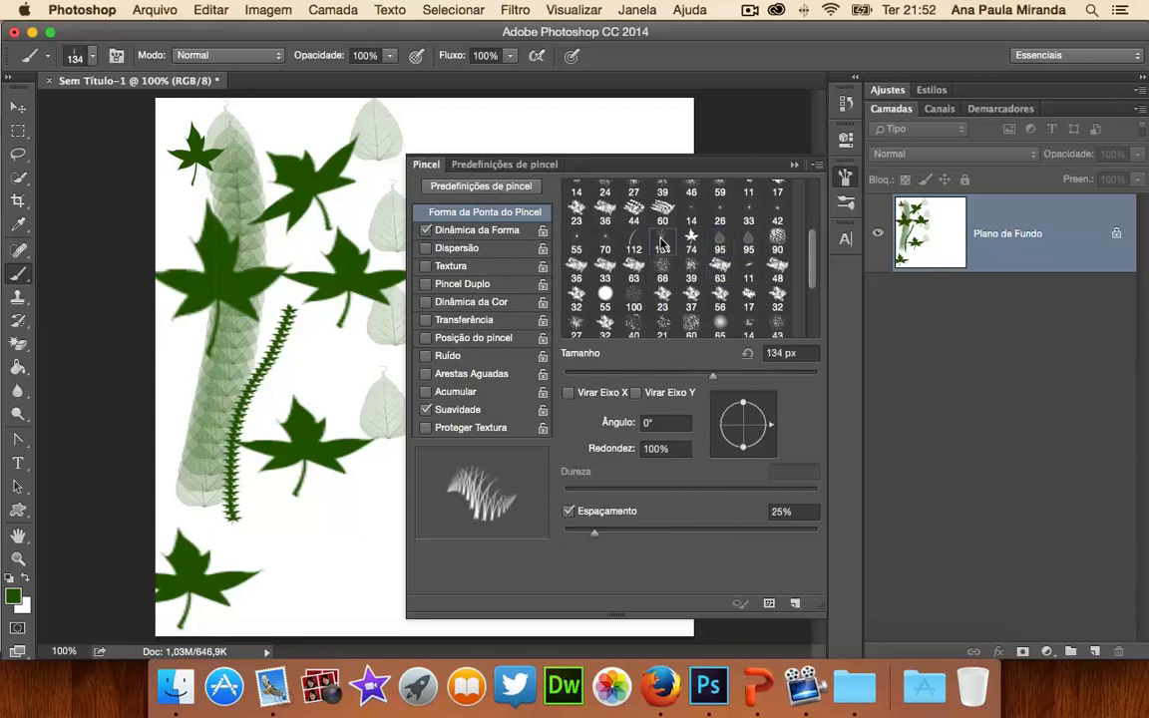
pyautogui.click(345, 539)
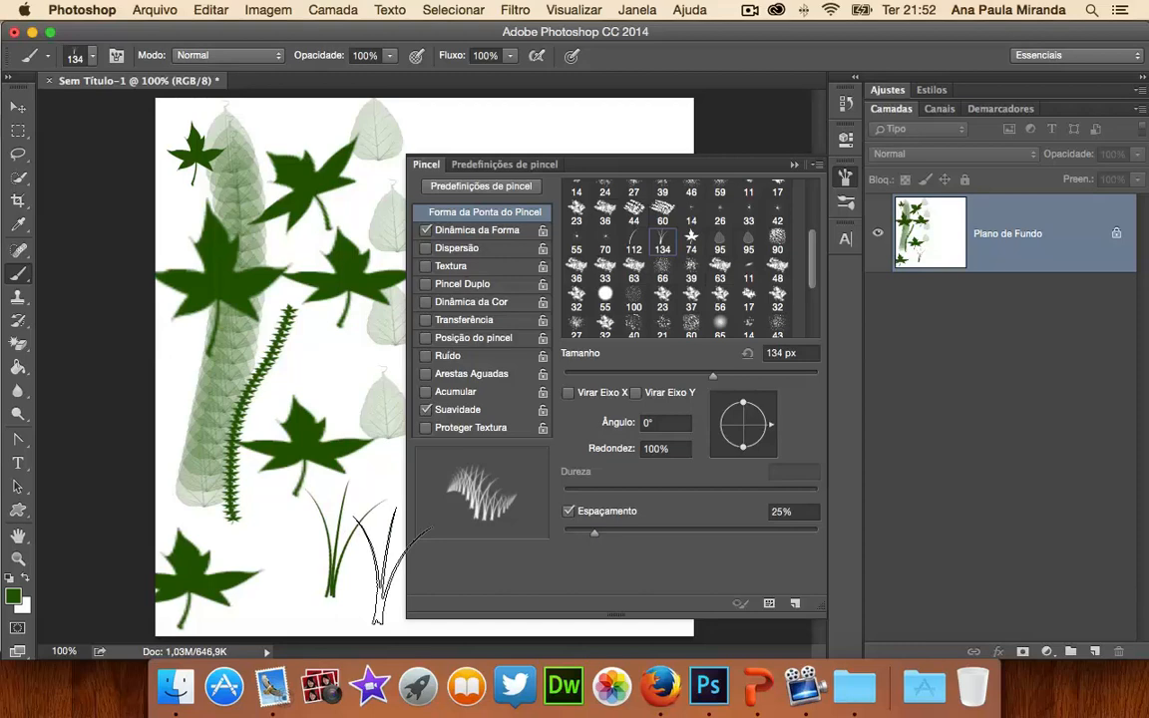
# Create a new blank document and choose the 74 px maple leaf brush tip.
pyautogui.click(155, 10)
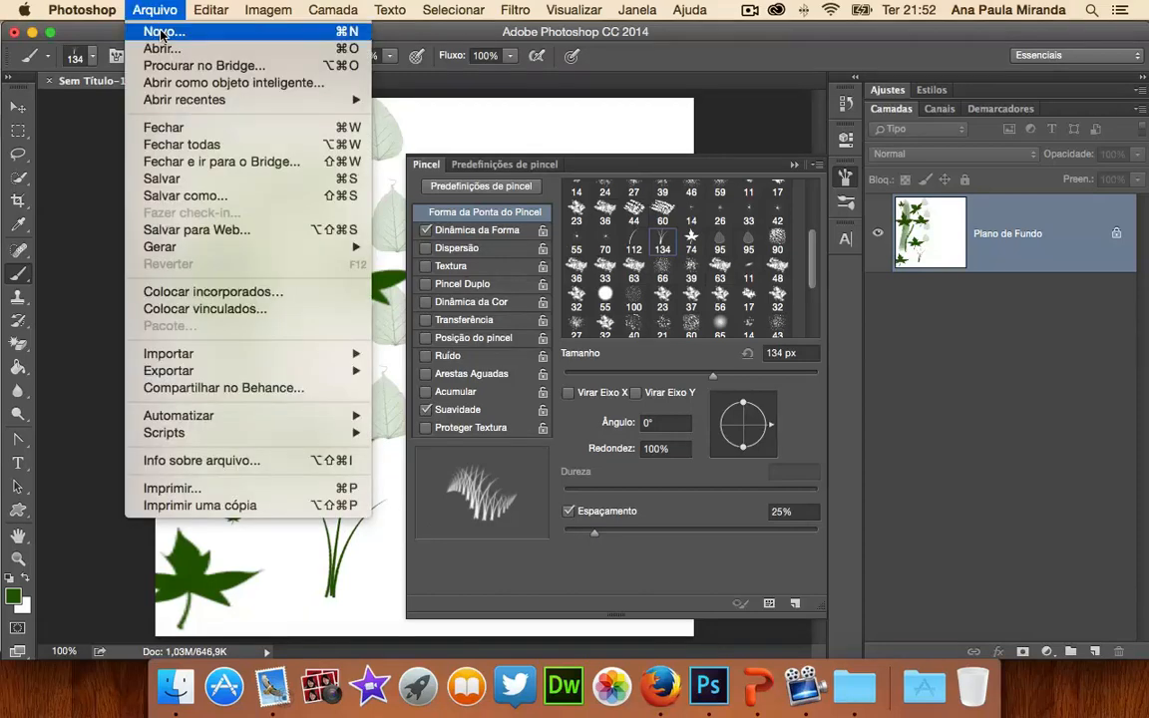
pyautogui.click(161, 31)
pyautogui.click(835, 131)
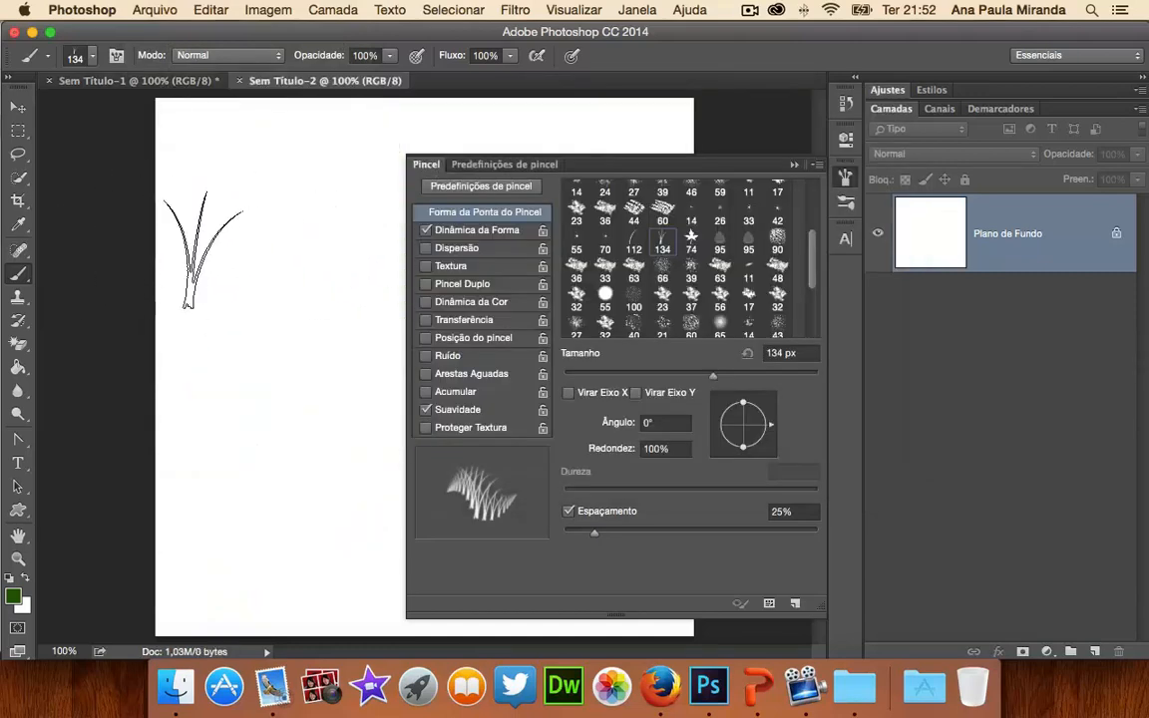
pyautogui.click(692, 244)
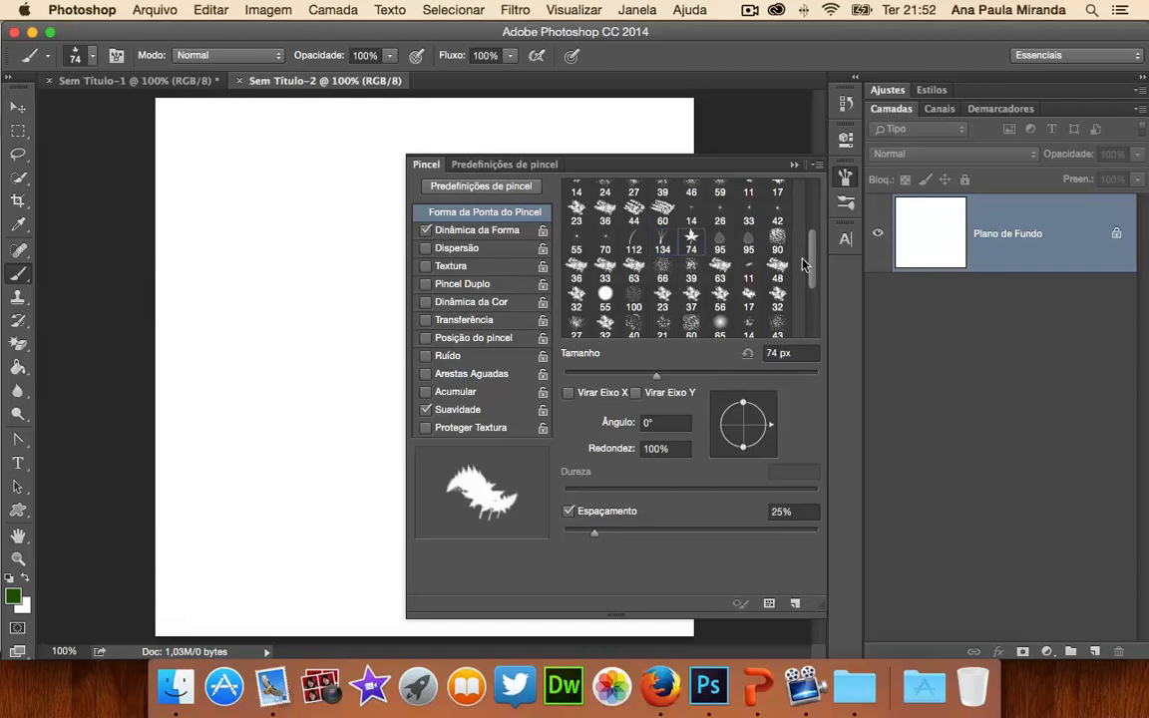
pyautogui.moveTo(810, 265)
pyautogui.mouseDown()
pyautogui.moveTo(815, 315)
pyautogui.moveTo(816, 242)
pyautogui.mouseUp()
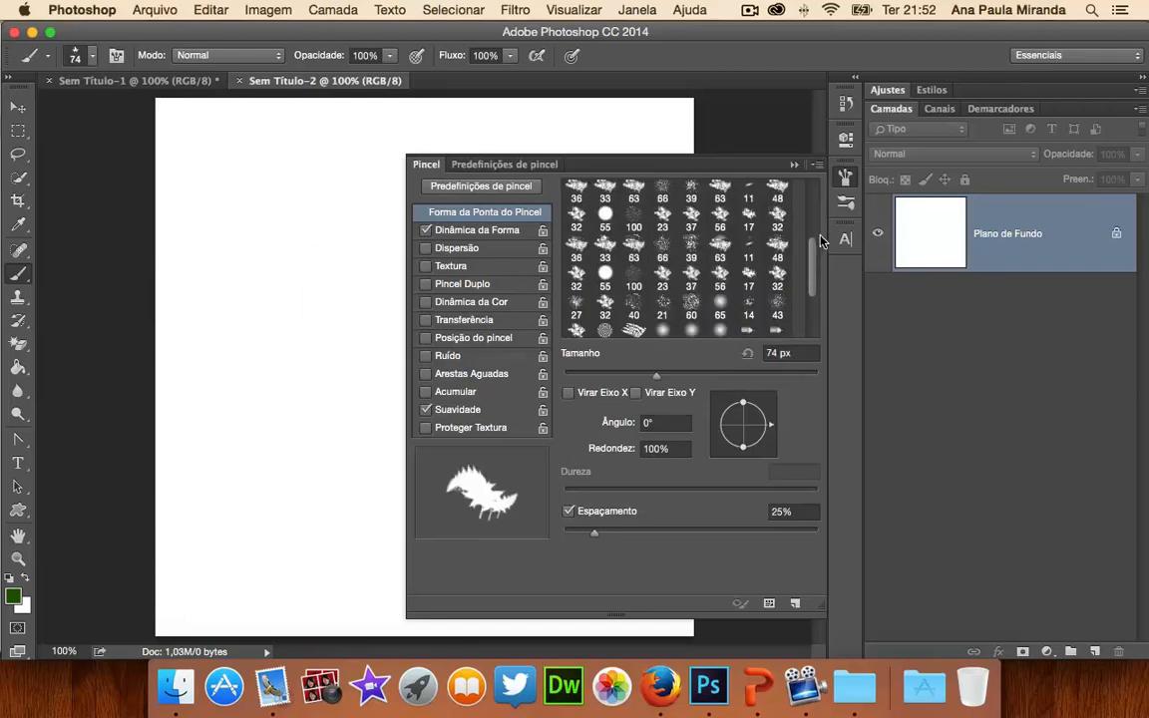
# Set Shape Dynamics to 37% minimum diameter, 33% angle jitter and 14% size jitter, and paint a long curved leaf stroke.
pyautogui.click(477, 230)
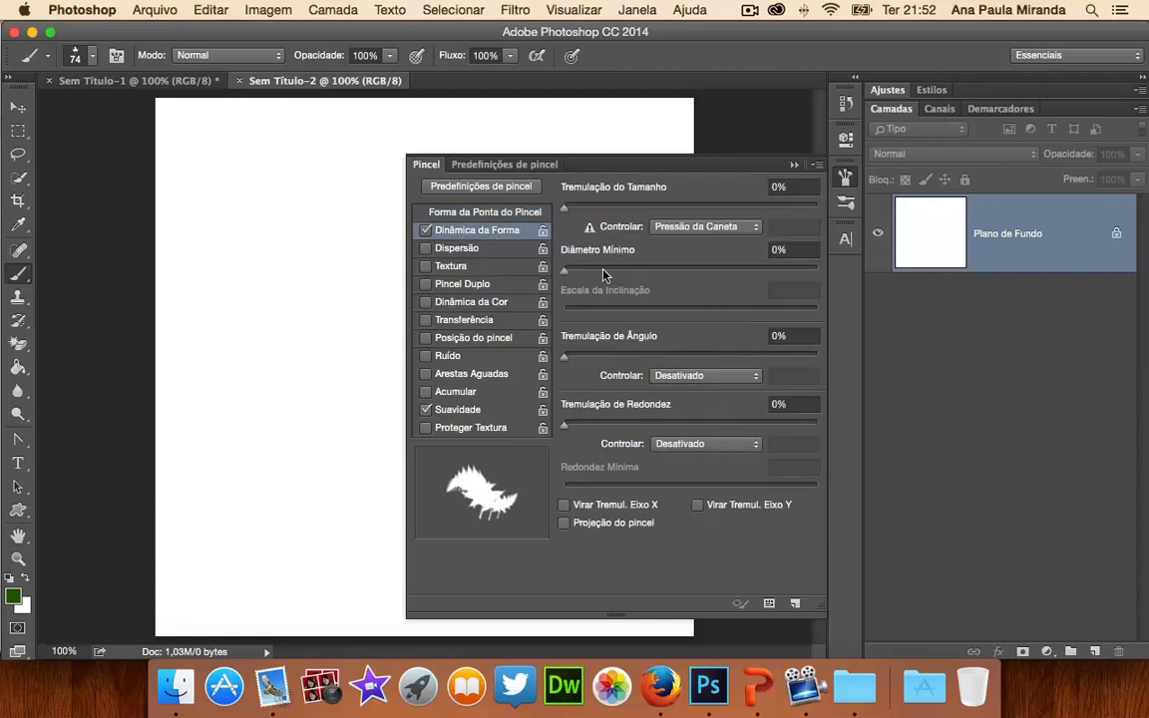
pyautogui.moveTo(565, 271); pyautogui.dragTo(656, 277)
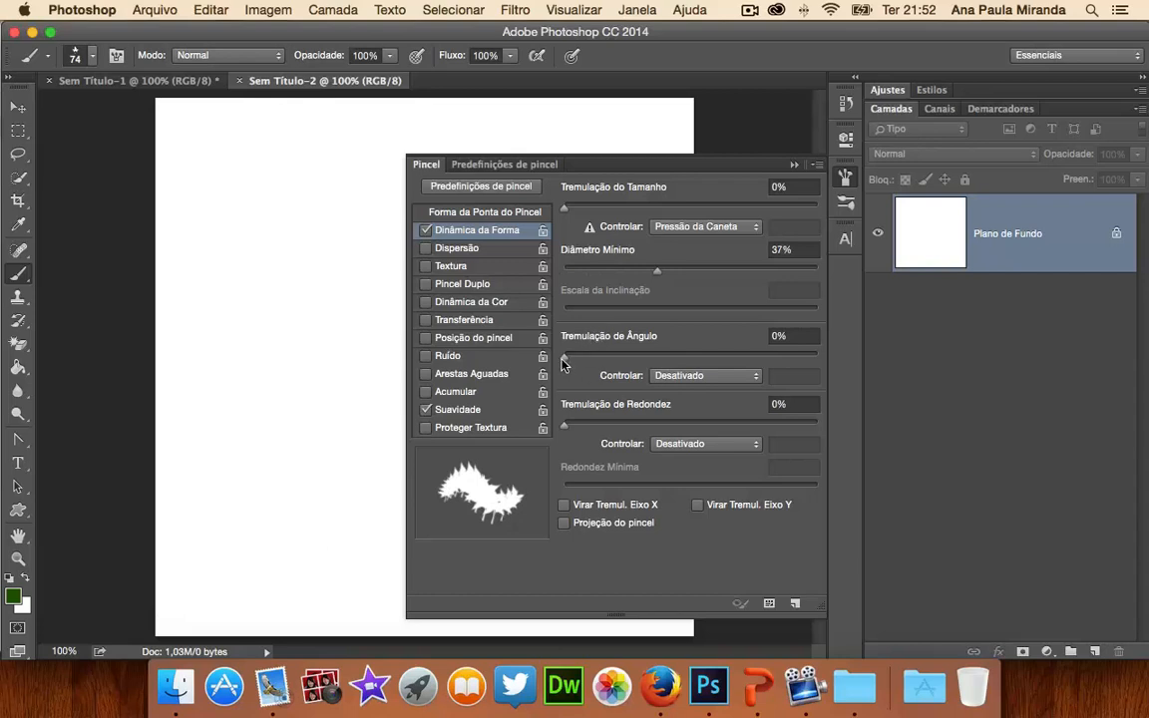
pyautogui.moveTo(563, 359)
pyautogui.mouseDown()
pyautogui.moveTo(698, 365)
pyautogui.moveTo(474, 431)
pyautogui.mouseUp()
pyautogui.moveTo(563, 421)
pyautogui.mouseDown()
pyautogui.moveTo(684, 419)
pyautogui.moveTo(647, 429)
pyautogui.mouseUp()
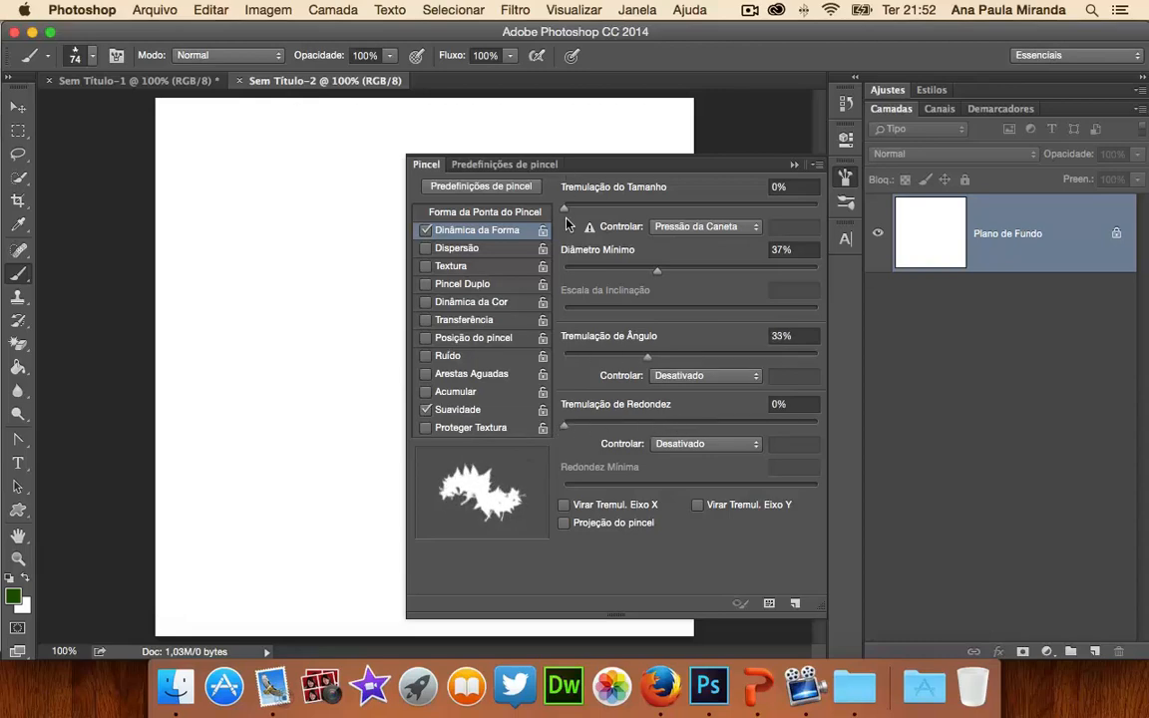
pyautogui.moveTo(564, 212); pyautogui.dragTo(599, 206)
pyautogui.moveTo(202, 189)
pyautogui.mouseDown()
pyautogui.moveTo(262, 258)
pyautogui.moveTo(296, 423)
pyautogui.moveTo(289, 504)
pyautogui.mouseUp()
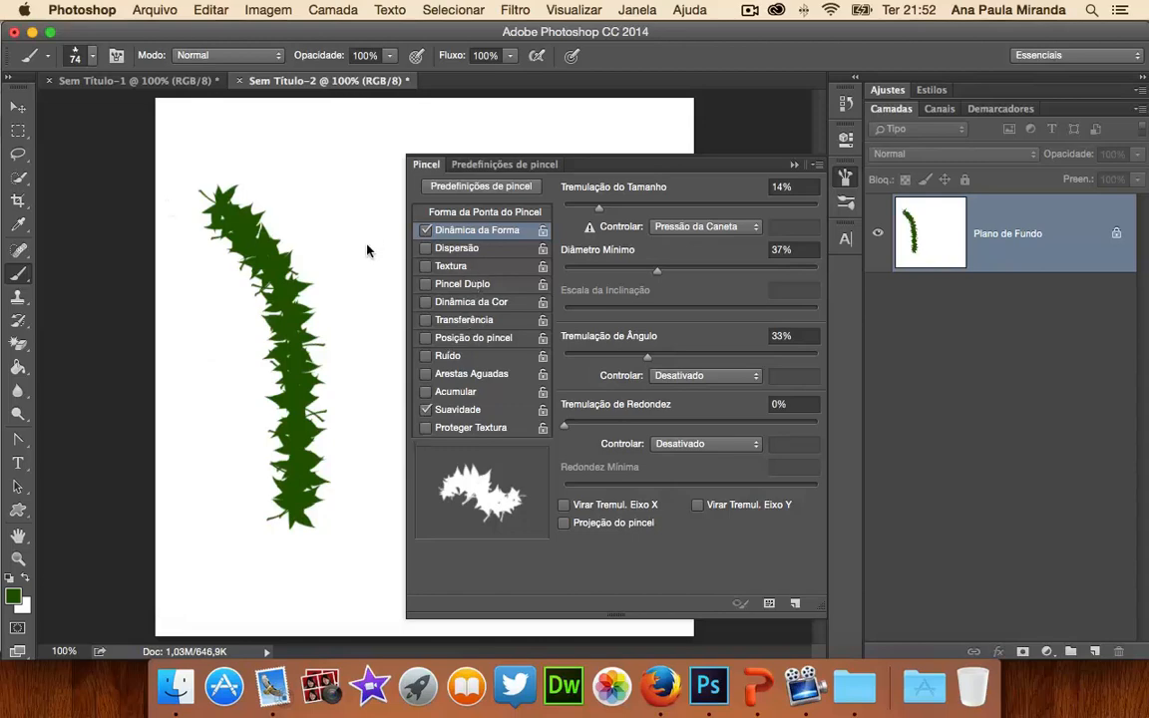
# Increase the leaf tip's spacing to 101% and paint a second curved stroke of separate leaves beside the first.
pyautogui.click(482, 213)
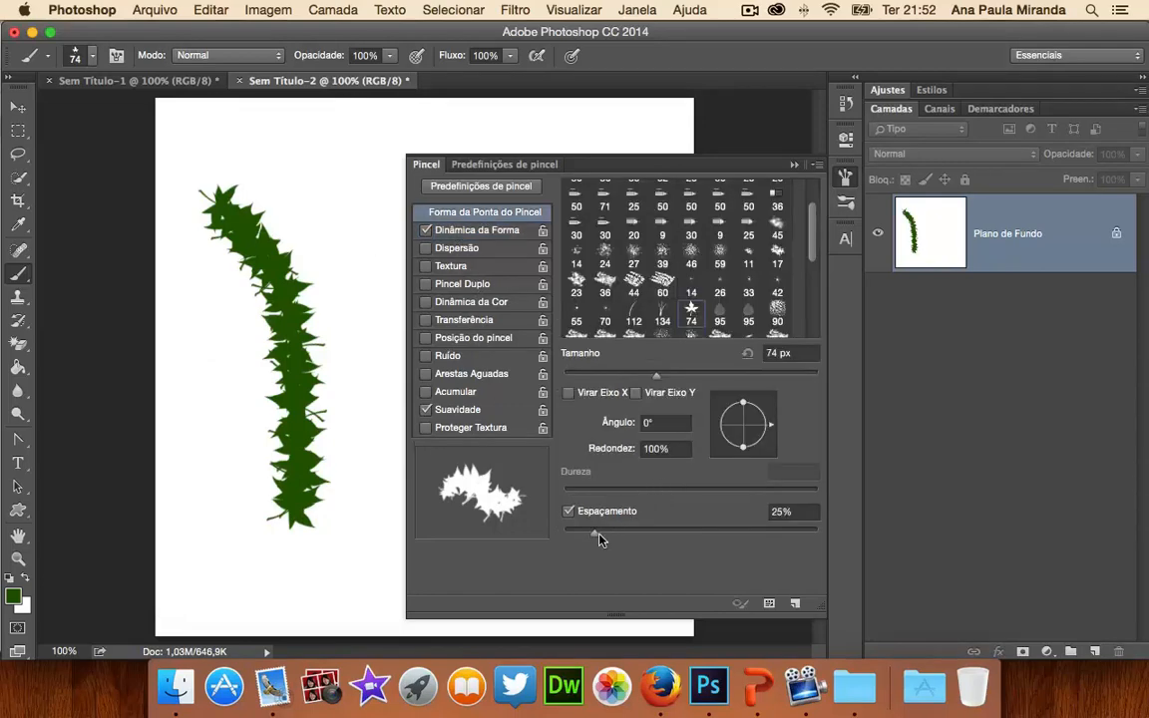
pyautogui.moveTo(598, 538); pyautogui.dragTo(691, 535)
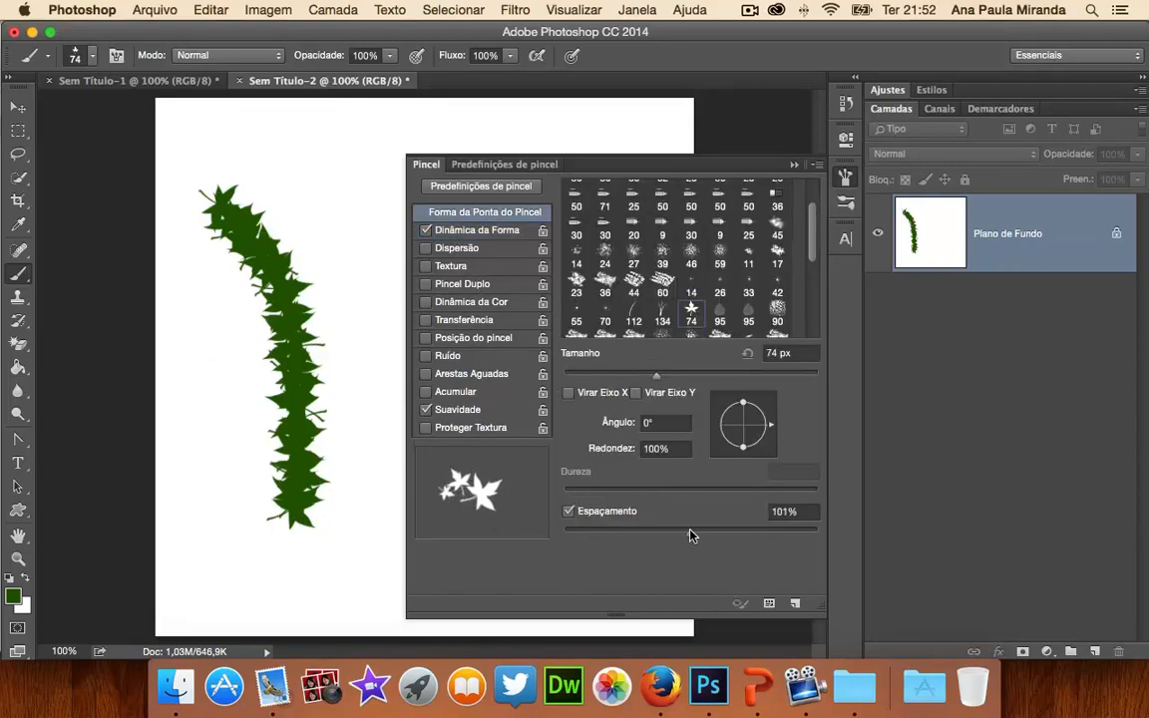
pyautogui.moveTo(299, 155)
pyautogui.mouseDown()
pyautogui.moveTo(346, 224)
pyautogui.moveTo(368, 299)
pyautogui.moveTo(380, 401)
pyautogui.moveTo(369, 504)
pyautogui.mouseUp()
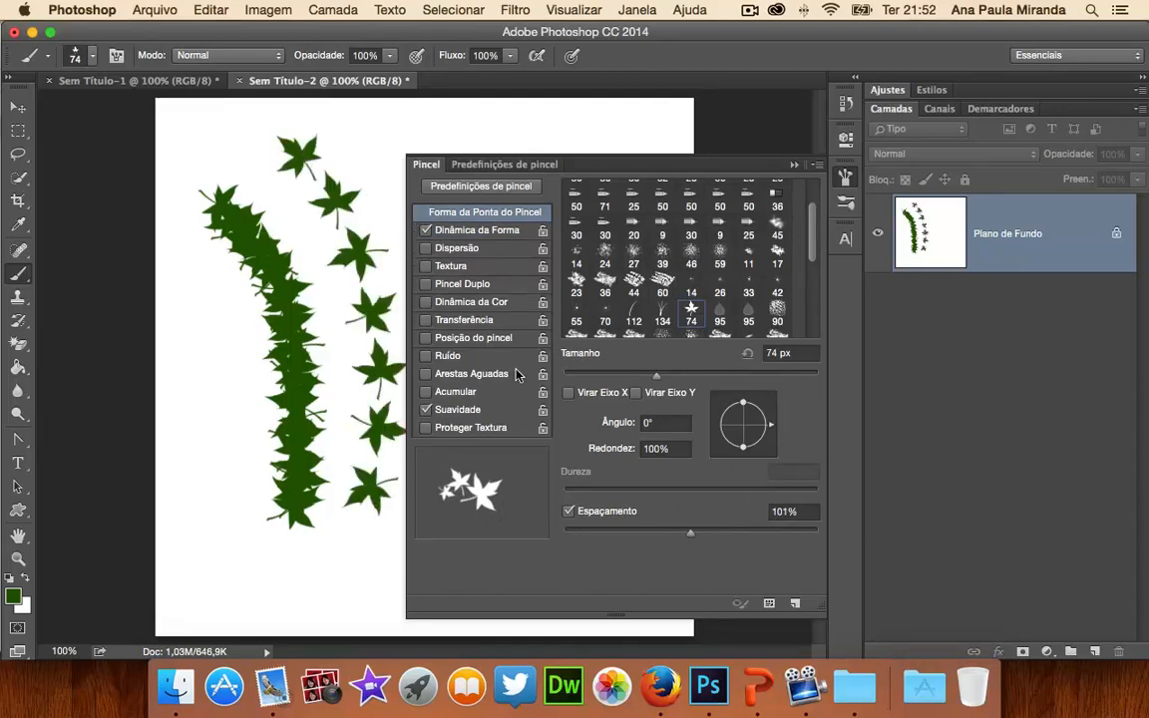
# Enable Scattering on the leaf brush with 318% scatter, a count of 7 and 49% count jitter.
pyautogui.click(473, 230)
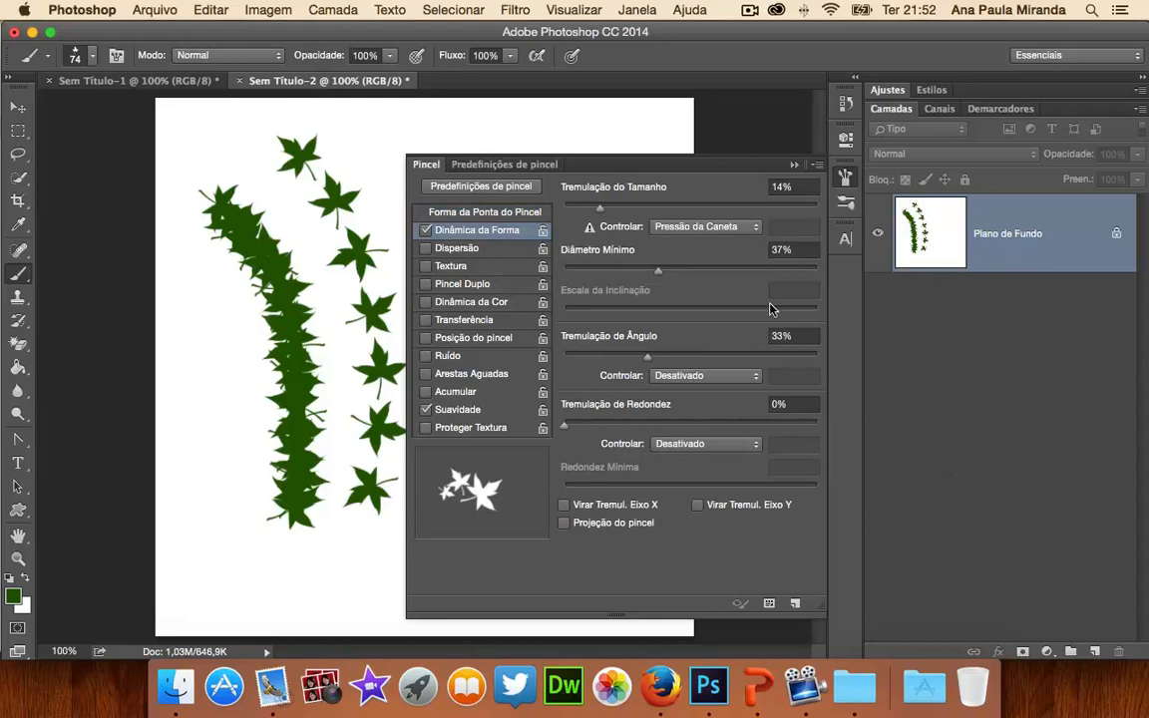
pyautogui.click(475, 250)
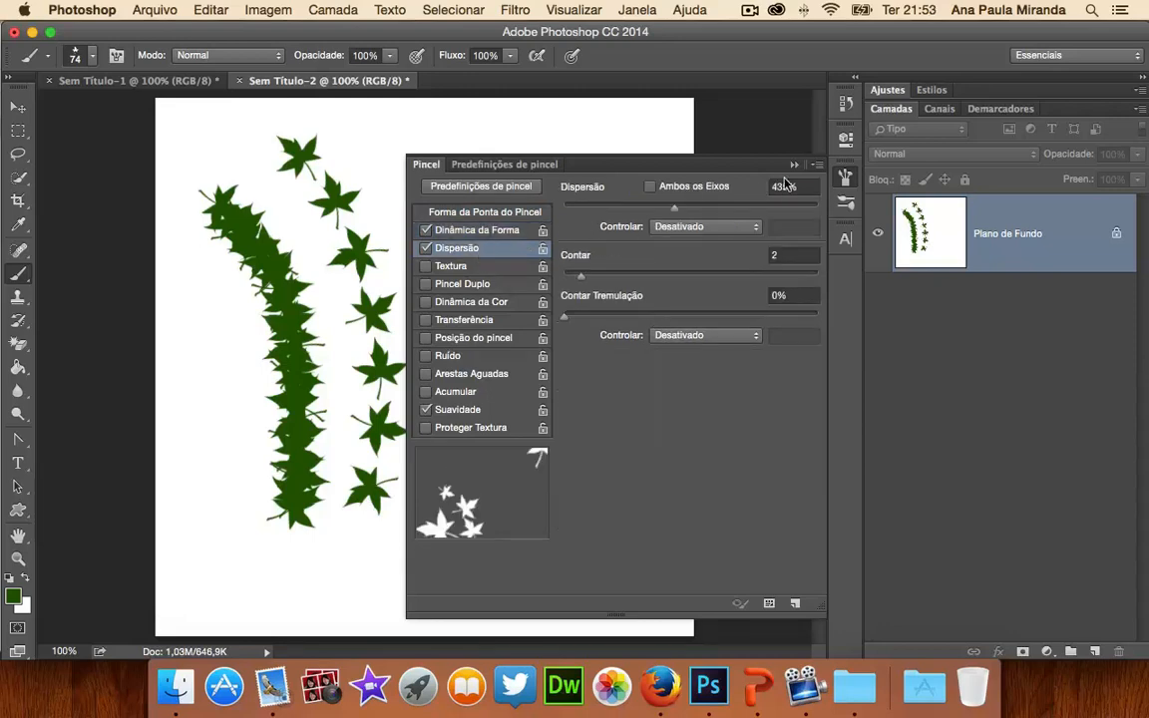
pyautogui.doubleClick(1027, 76)
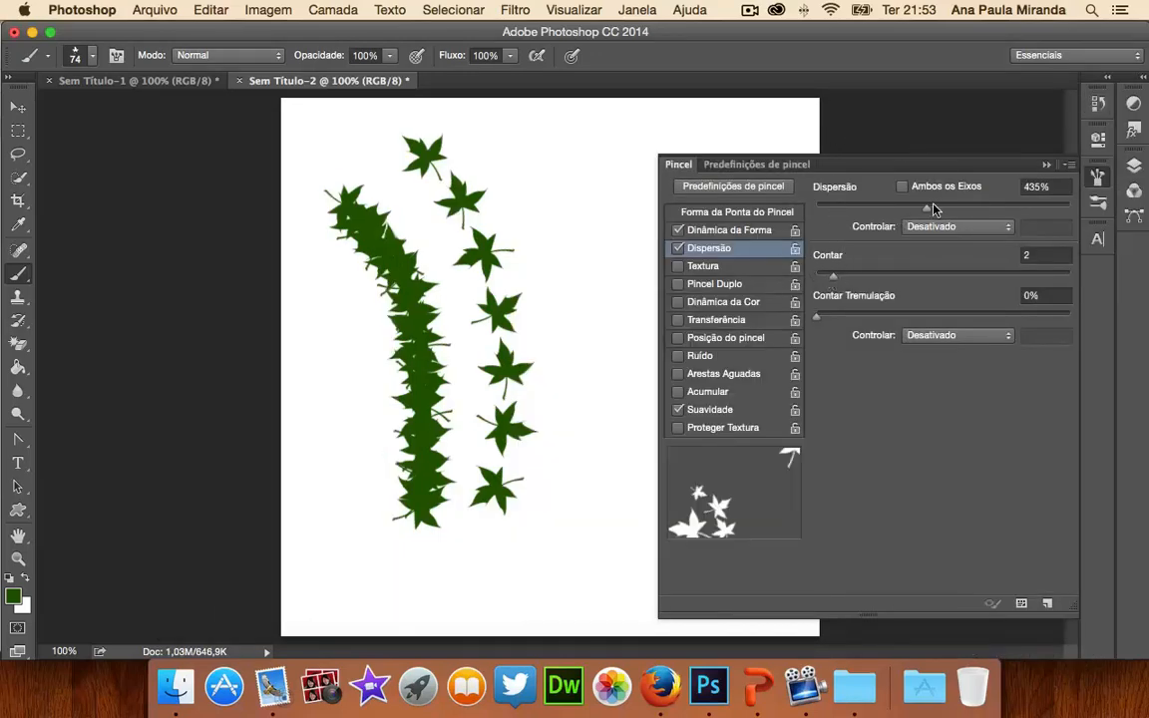
pyautogui.moveTo(935, 208)
pyautogui.mouseDown()
pyautogui.moveTo(956, 211)
pyautogui.moveTo(896, 209)
pyautogui.mouseUp()
pyautogui.moveTo(833, 277); pyautogui.dragTo(919, 282)
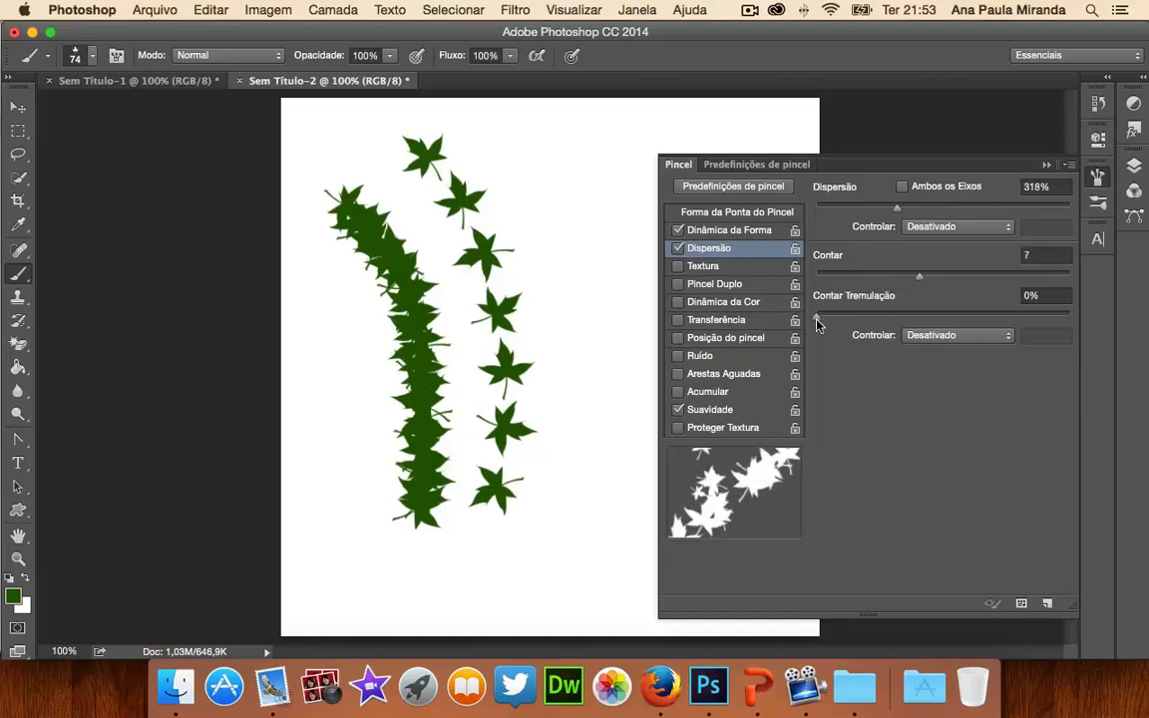
pyautogui.moveTo(815, 321); pyautogui.dragTo(939, 321)
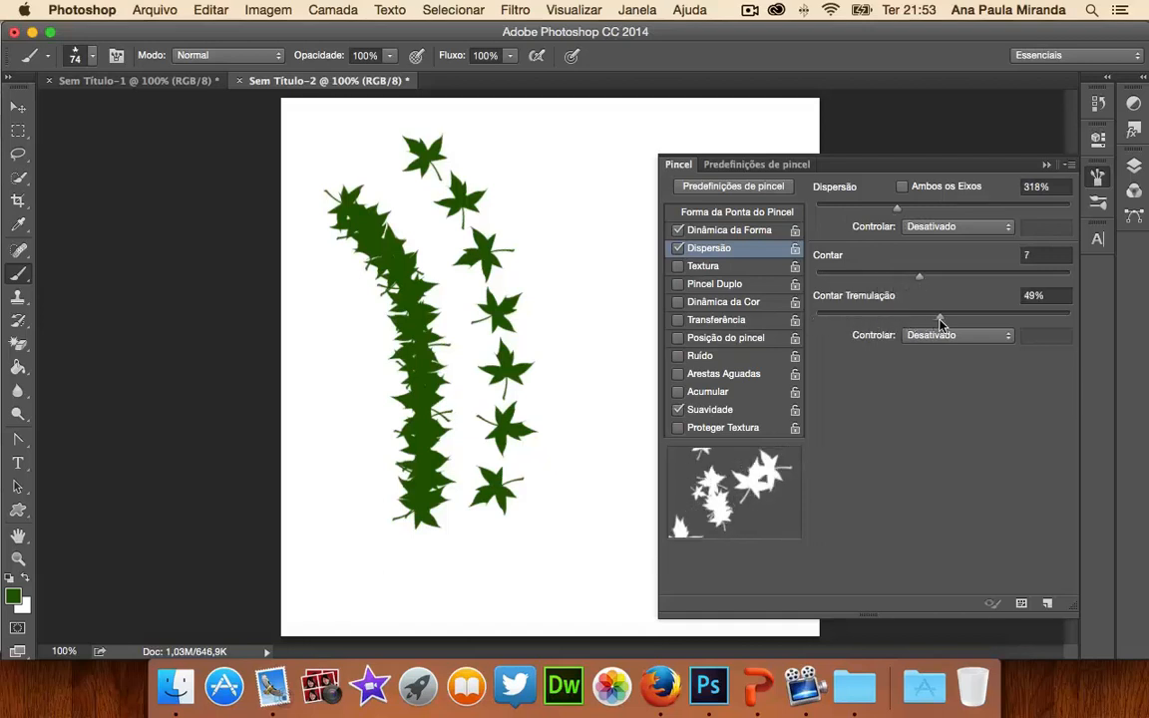
# Paint scattered leaves down the canvas beside the separate-leaf stroke and view the whole painting without the brush settings covering it.
pyautogui.moveTo(556, 179)
pyautogui.mouseDown()
pyautogui.moveTo(600, 293)
pyautogui.moveTo(596, 408)
pyautogui.mouseUp()
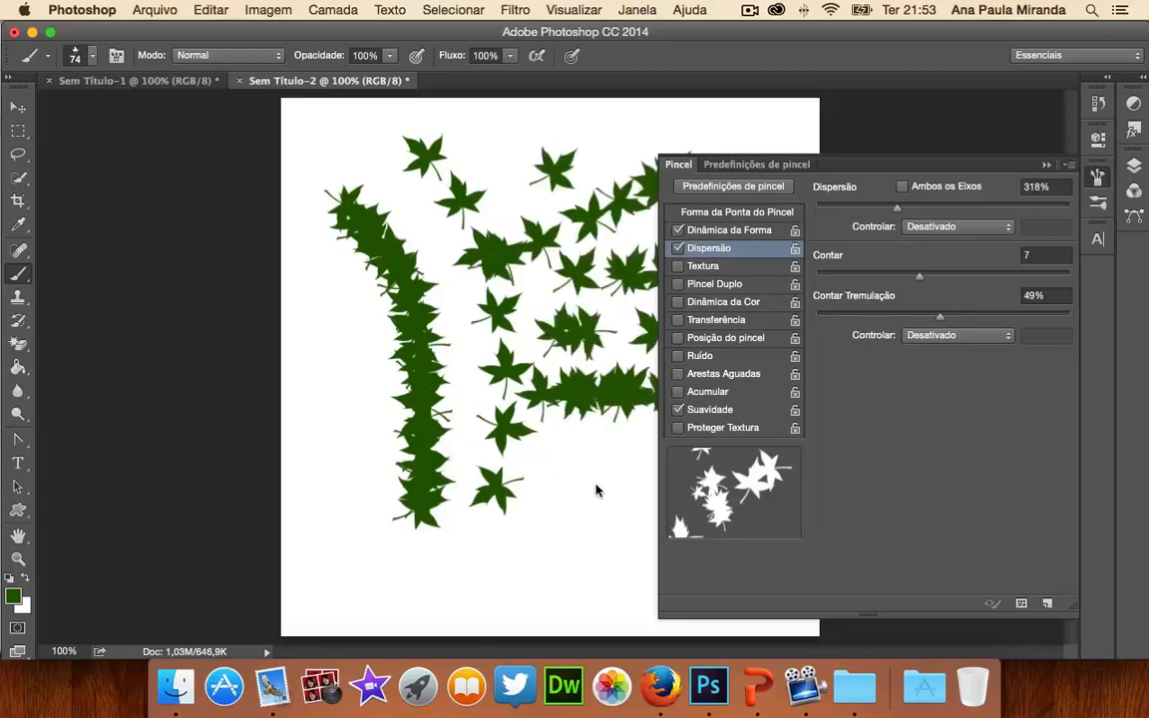
pyautogui.moveTo(596, 490); pyautogui.dragTo(530, 448)
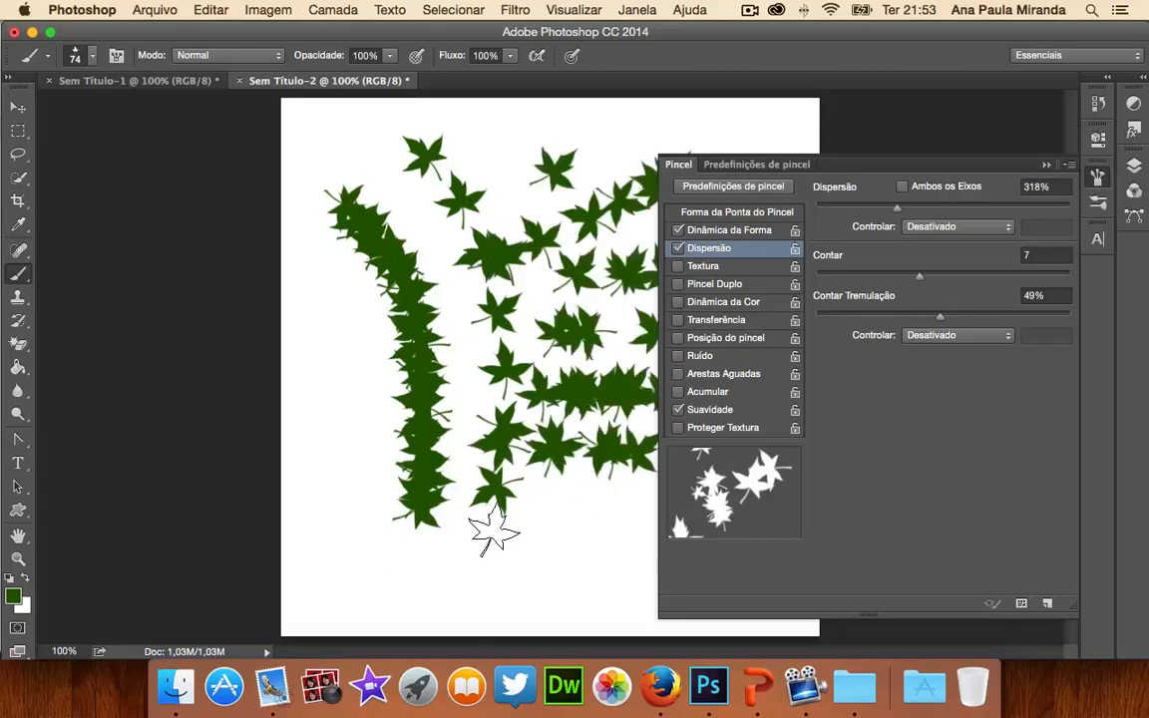
pyautogui.click(1142, 77)
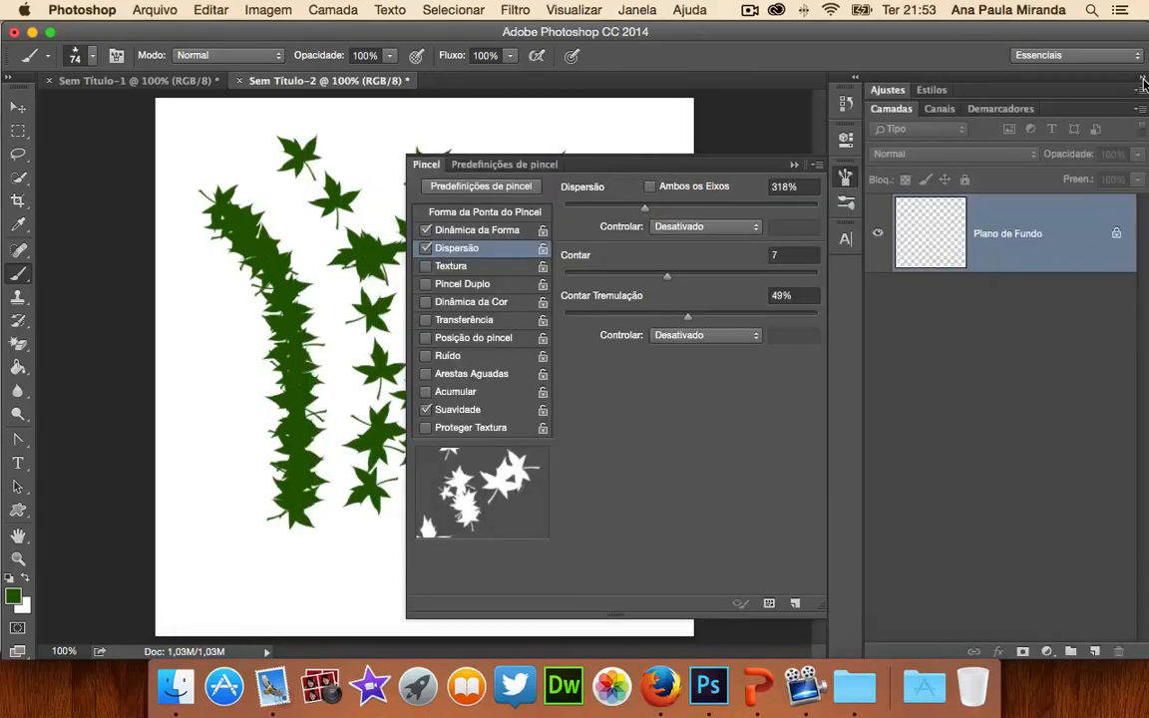
pyautogui.moveTo(1147, 716)
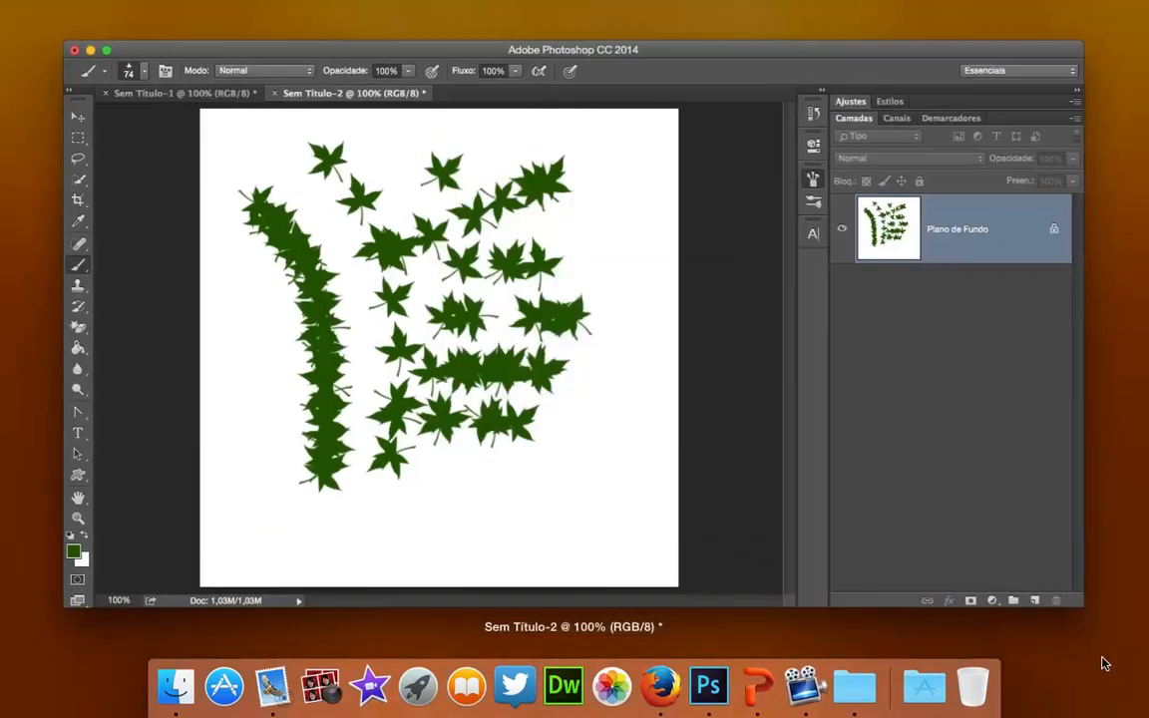
pyautogui.click(646, 306)
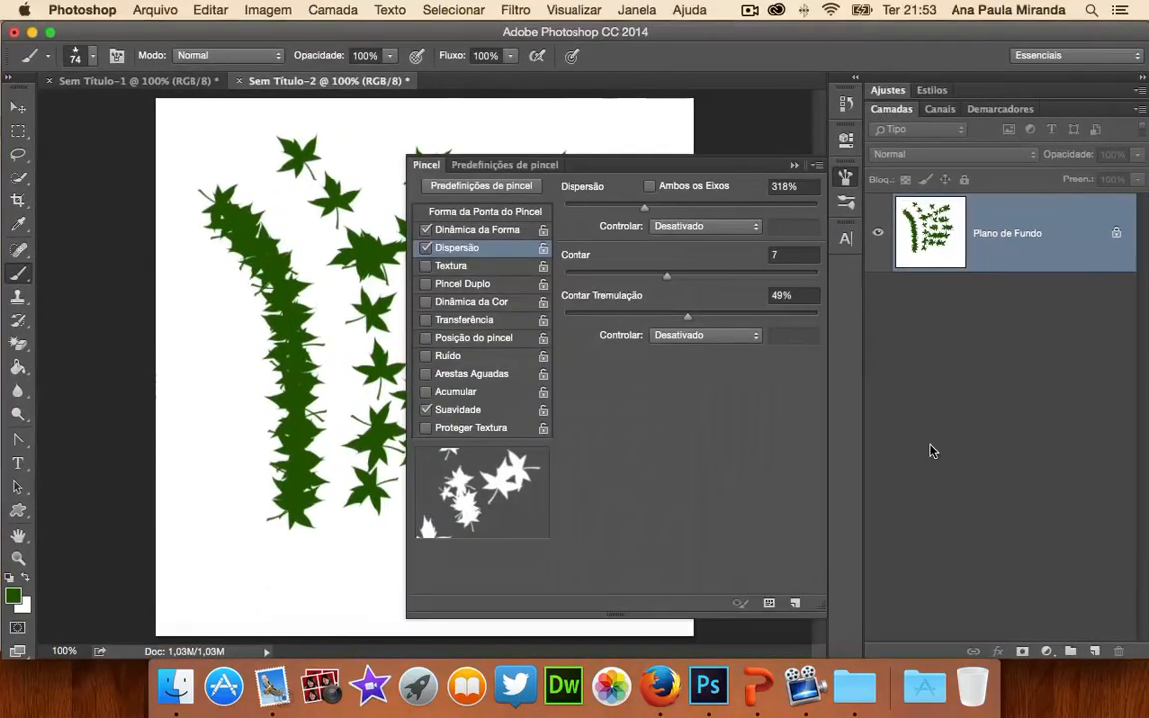
# Enable Texture on the leaf brush, browse its patterns, and paint textured leaves beside the lower part of the dense curved stroke.
pyautogui.click(486, 266)
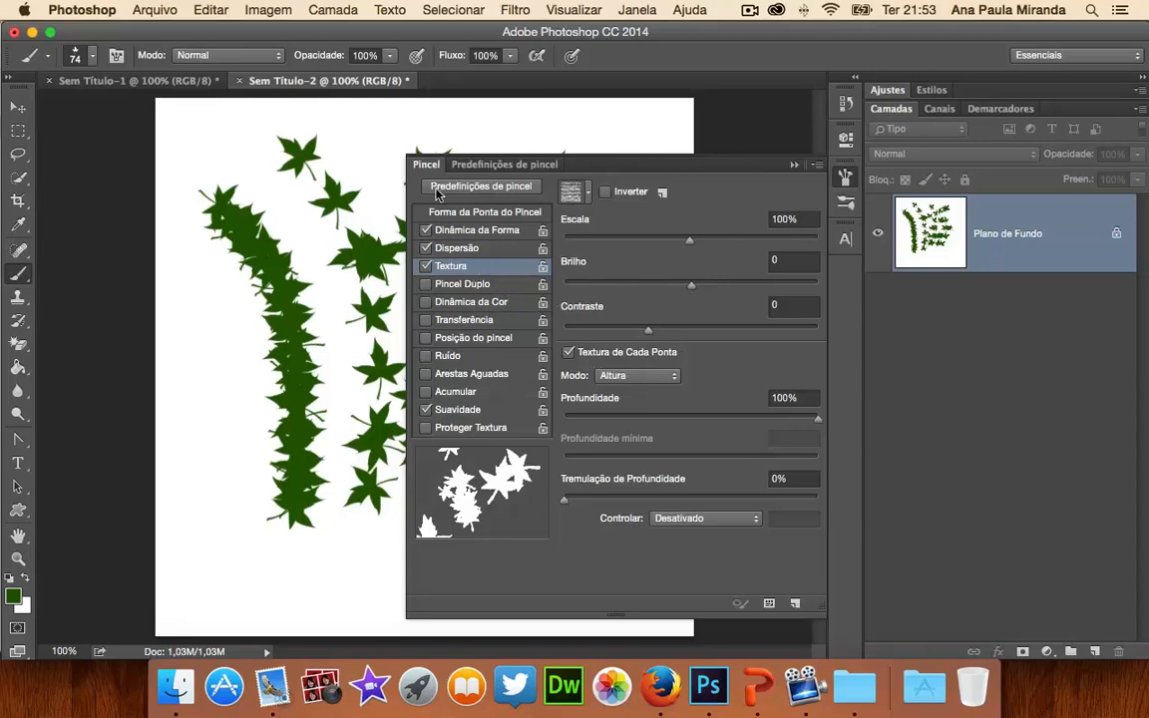
pyautogui.click(570, 191)
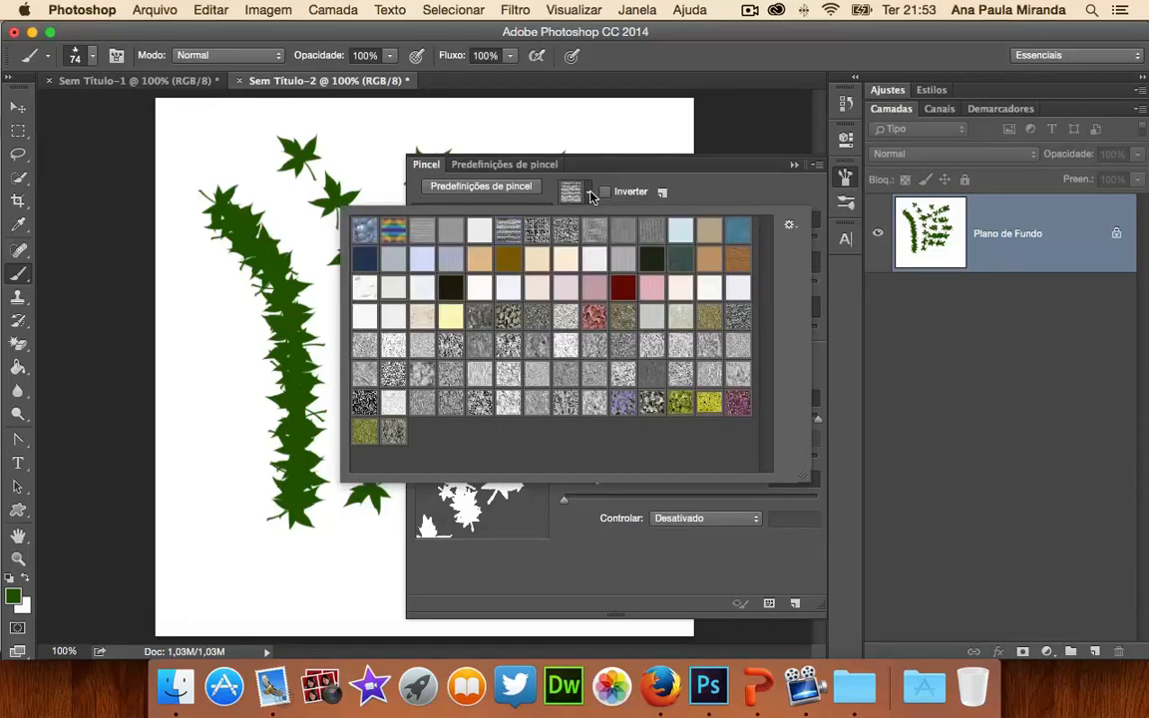
pyautogui.click(544, 229)
pyautogui.moveTo(244, 409)
pyautogui.mouseDown()
pyautogui.moveTo(224, 481)
pyautogui.moveTo(225, 549)
pyautogui.mouseUp()
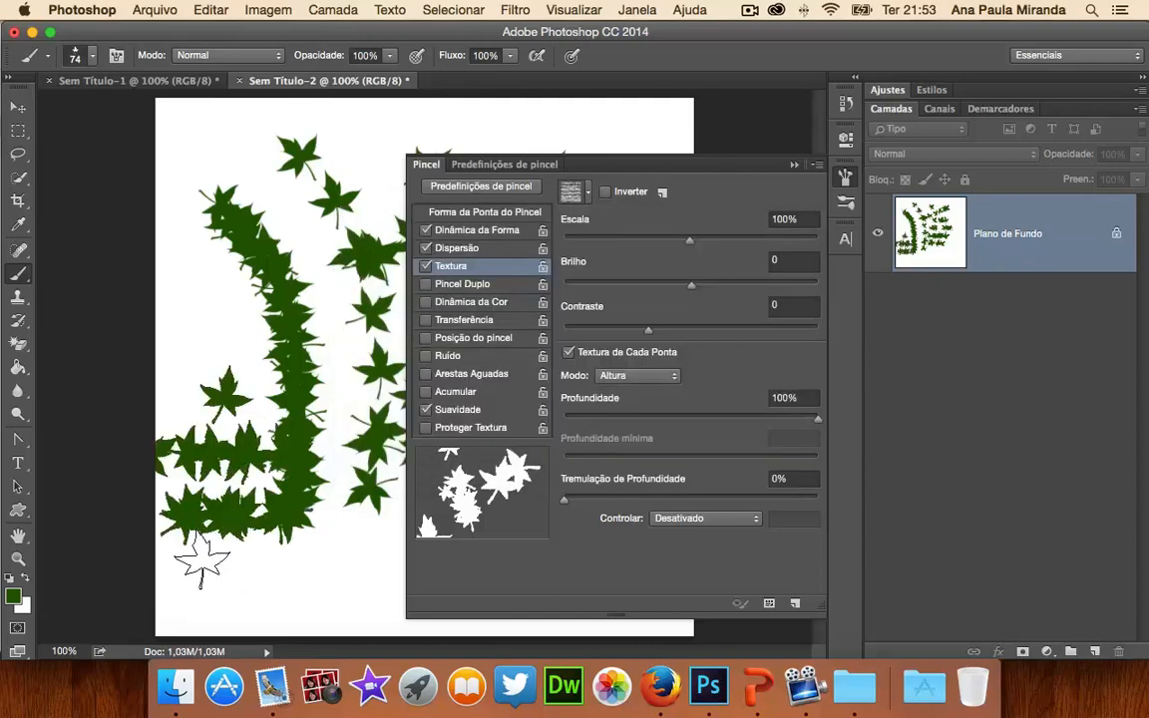
# Examine the painted leaves up close for the texture effect and return to the full canvas view.
pyautogui.press('super+plus')
pyautogui.press('super+plus')
pyautogui.press('super+plus')
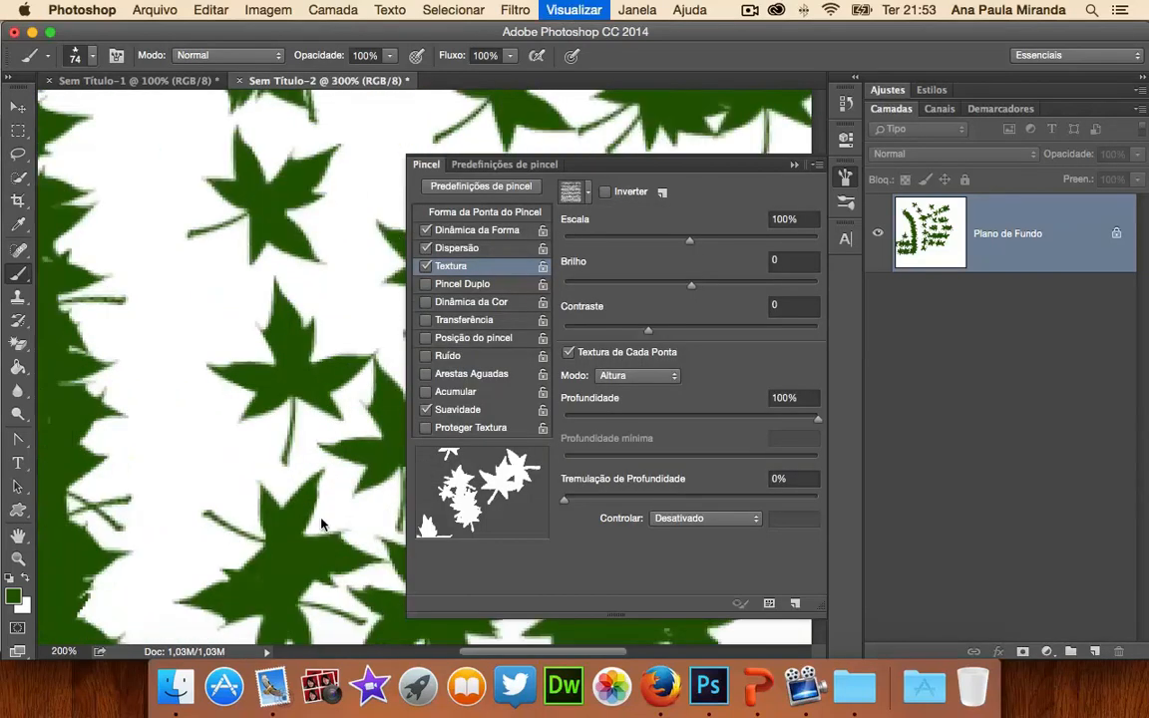
pyautogui.scroll(6, 241, 478)
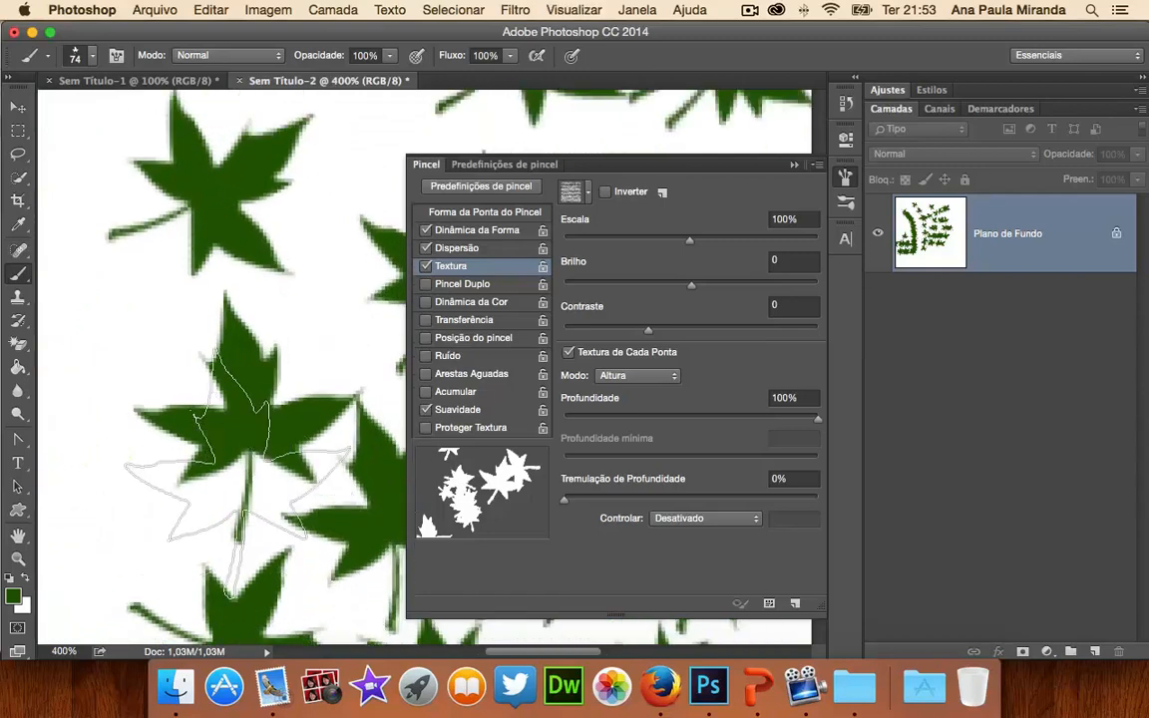
pyautogui.press('super+minus')
pyautogui.press('super+minus')
pyautogui.press('super+minus')
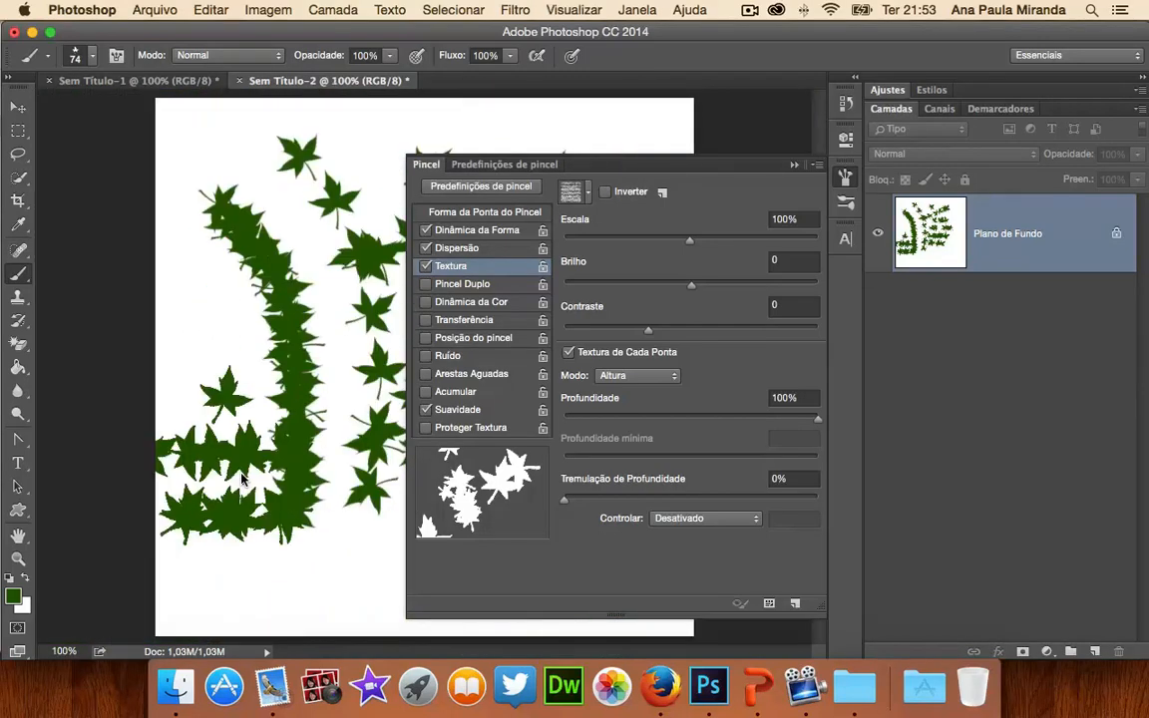
# Paint another short textured stroke beside the upper part of the dense curve, and choose the brown wood-like pattern as the brush texture.
pyautogui.moveTo(180, 257); pyautogui.dragTo(180, 334)
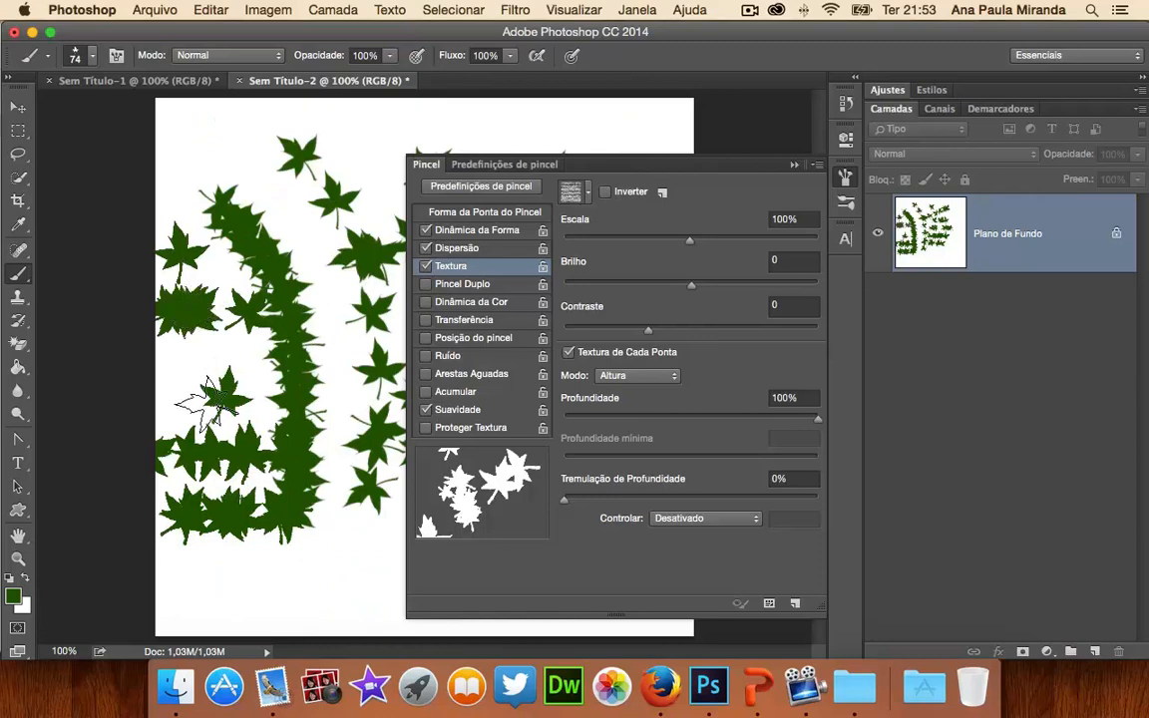
pyautogui.click(589, 192)
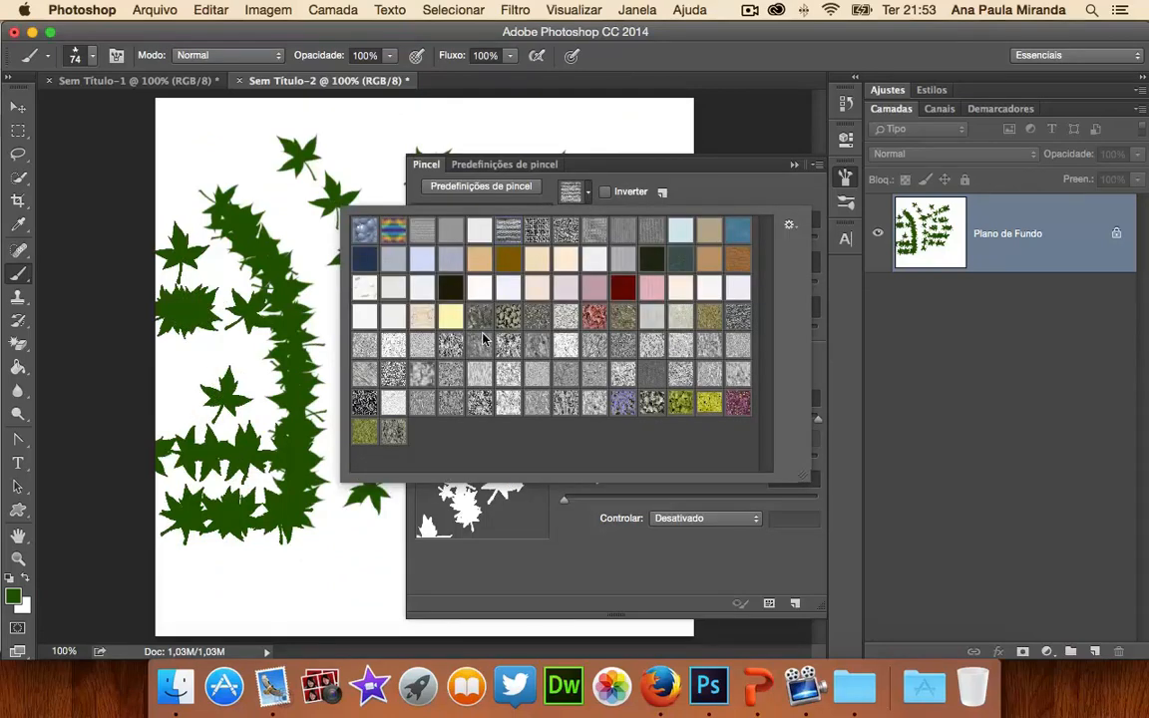
pyautogui.click(739, 313)
pyautogui.click(740, 263)
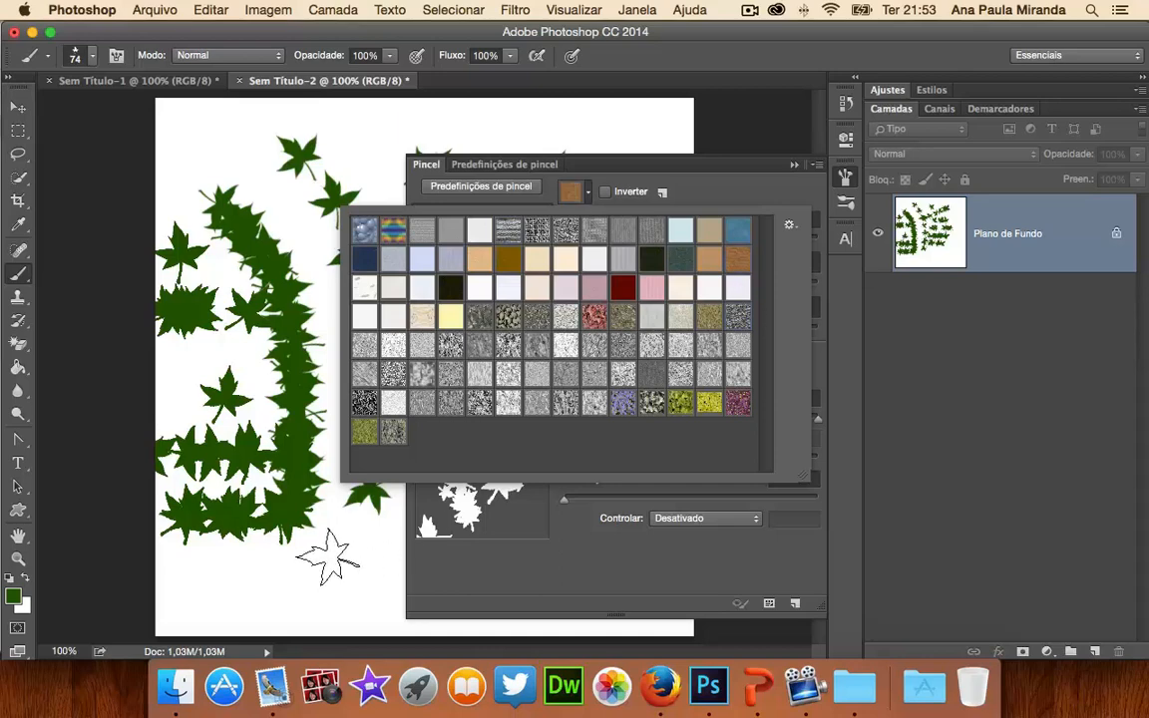
# Paint wood-textured leaves across the canvas's lower-left area, and stamp two near its upper edge with the texture scale set to 361%.
pyautogui.moveTo(328, 557)
pyautogui.mouseDown()
pyautogui.moveTo(296, 617)
pyautogui.moveTo(266, 625)
pyautogui.mouseUp()
pyautogui.moveTo(165, 615); pyautogui.dragTo(267, 618)
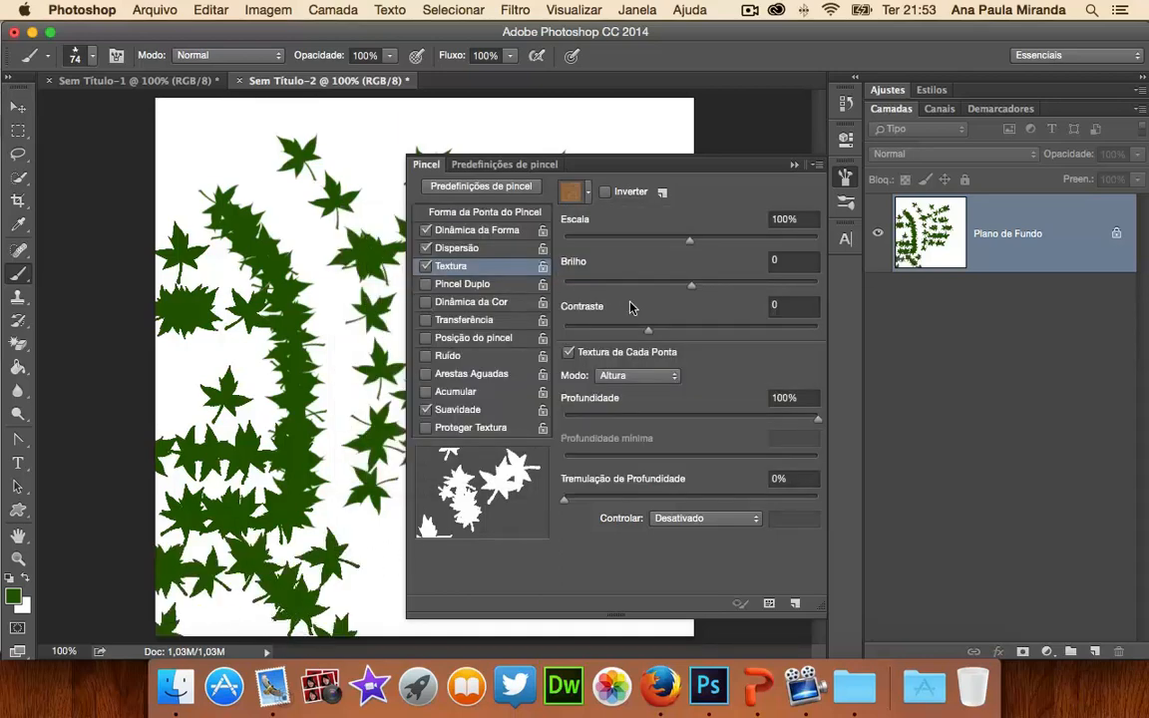
pyautogui.moveTo(690, 242); pyautogui.dragTo(775, 241)
pyautogui.click(374, 150)
pyautogui.click(220, 141)
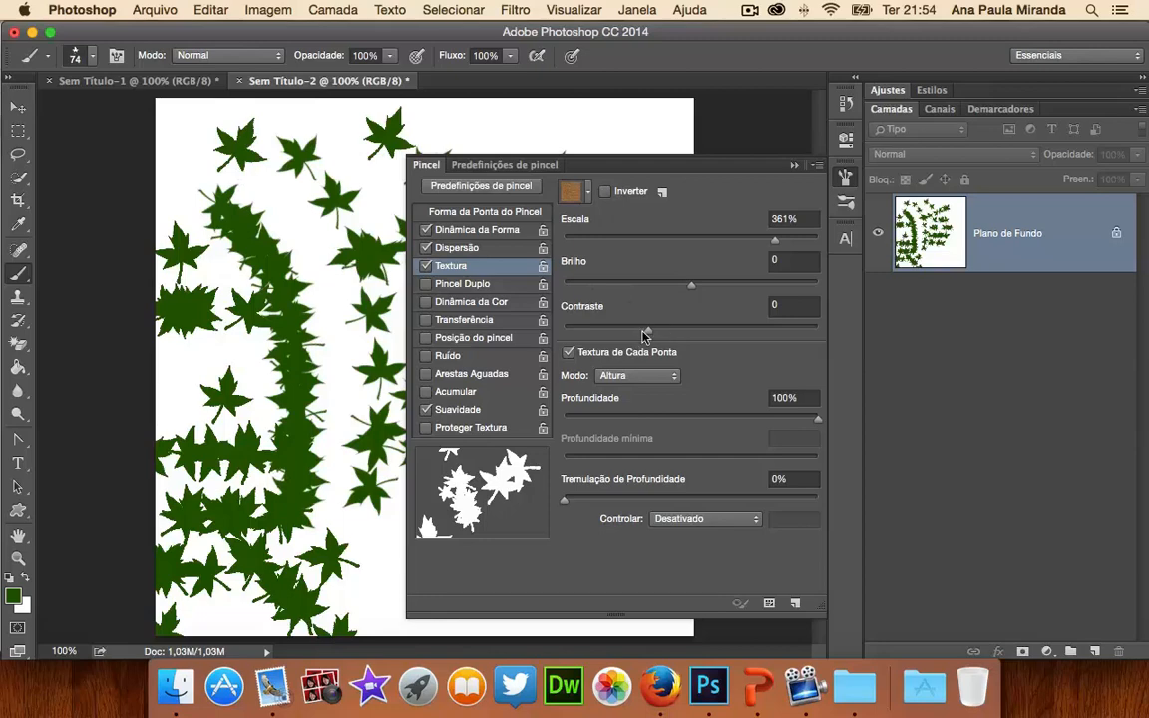
# Look briefly at the Dual Brush settings, turn off Texture and Dual Brush, and enable Color Dynamics for the leaf brush.
pyautogui.click(471, 285)
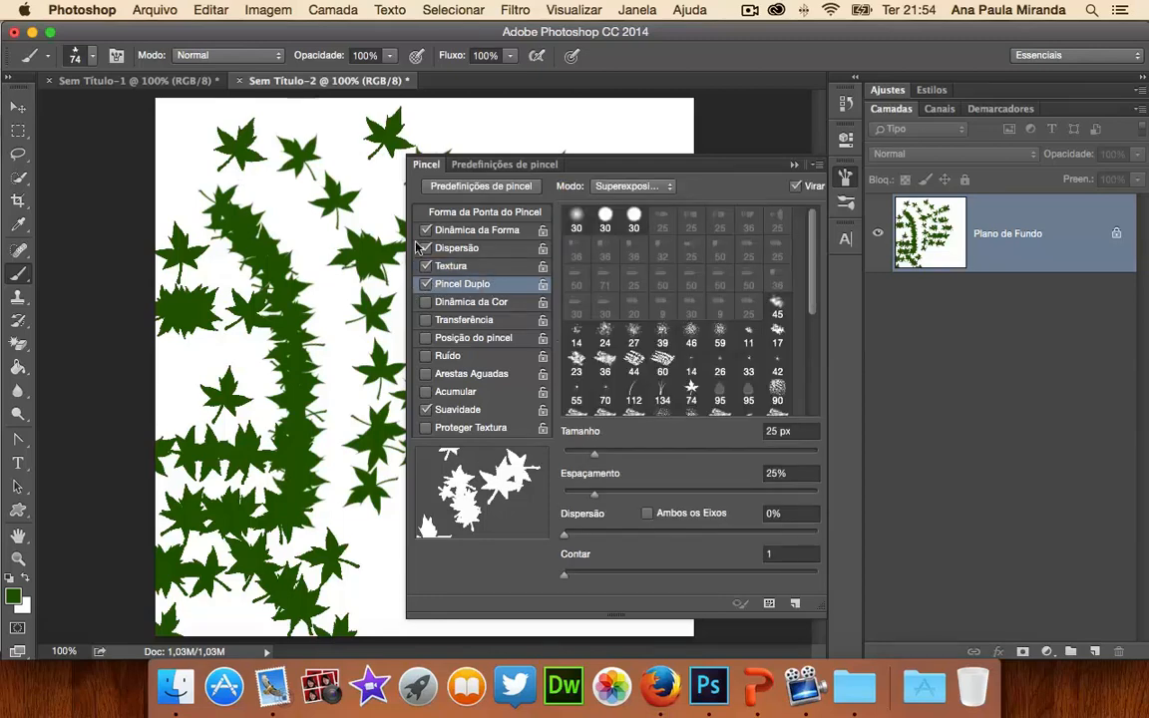
pyautogui.click(425, 266)
pyautogui.click(425, 284)
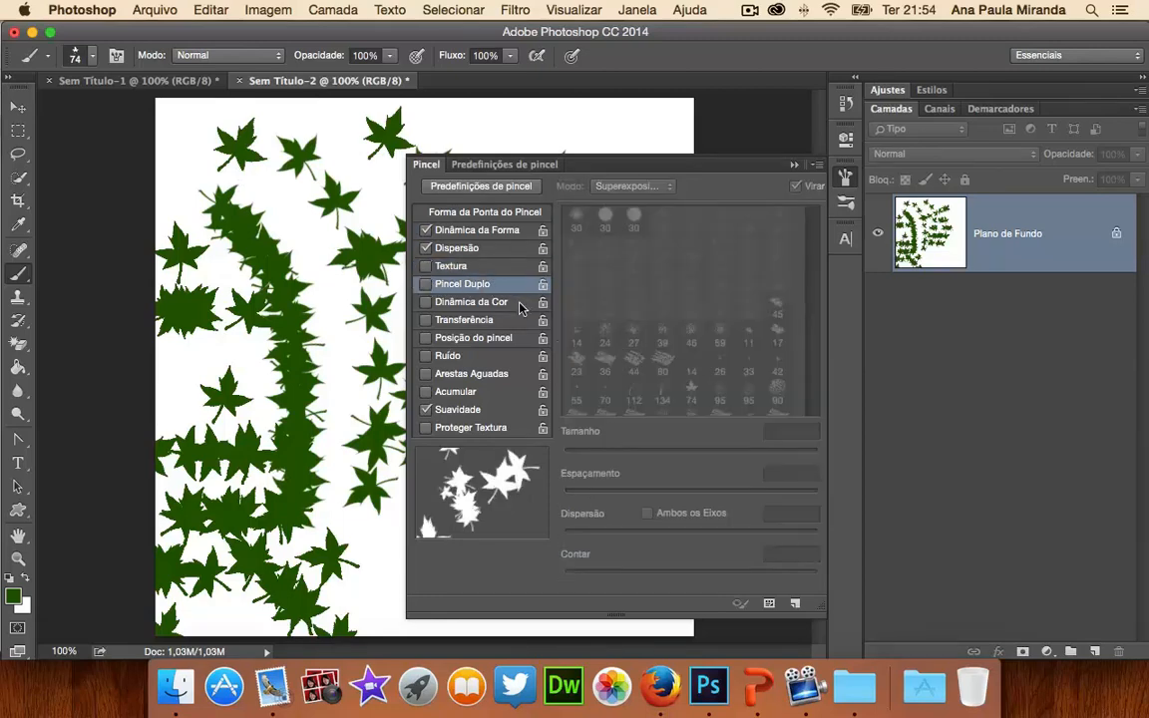
pyautogui.click(519, 303)
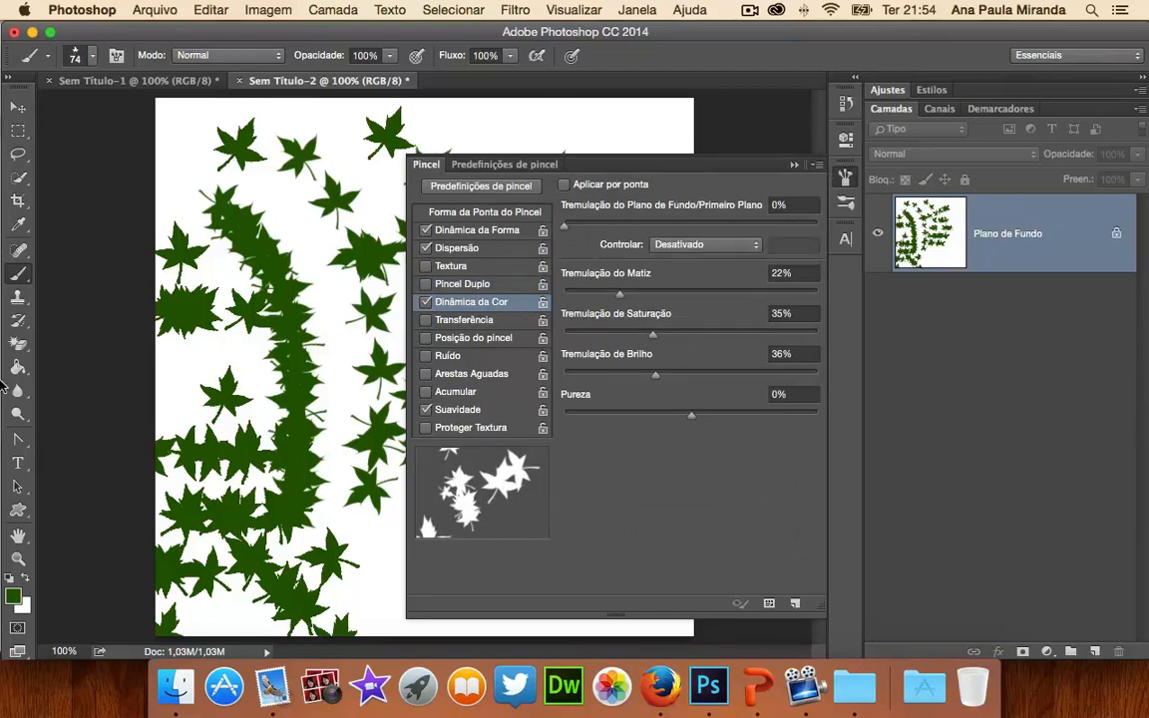
# Set the background color to dark blue 1f0491 and paint leaves along the canvas's upper edge with Color Dynamics.
pyautogui.click(22, 602)
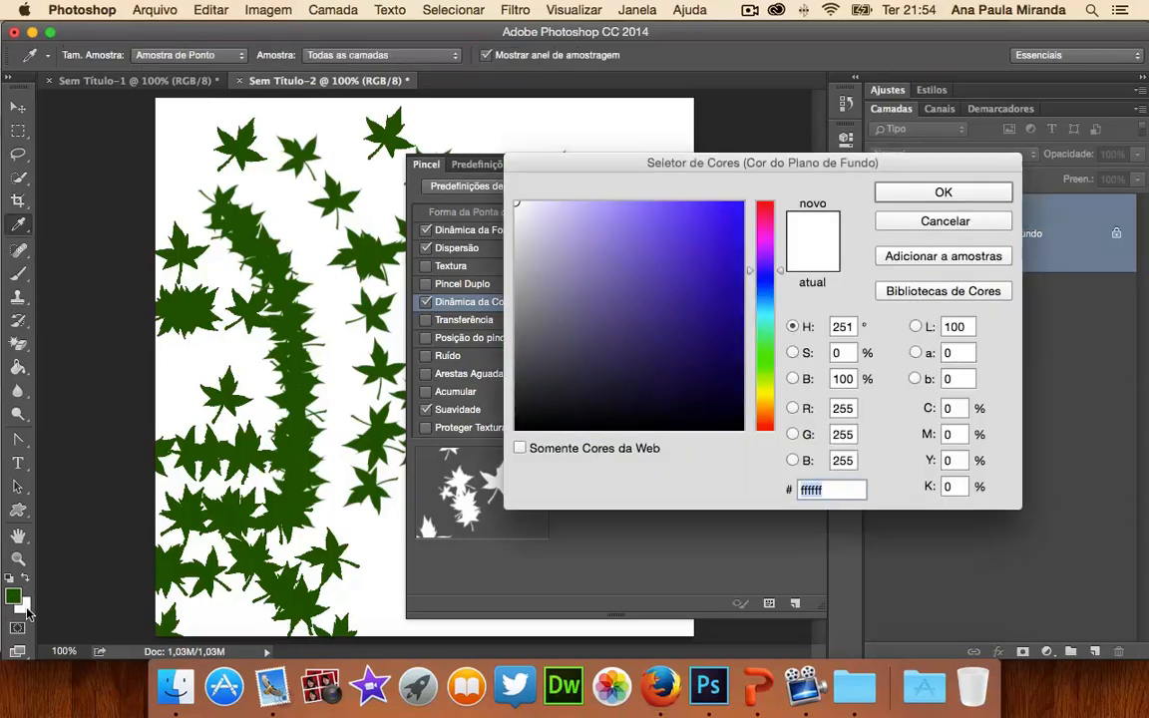
pyautogui.moveTo(730, 245); pyautogui.dragTo(736, 300)
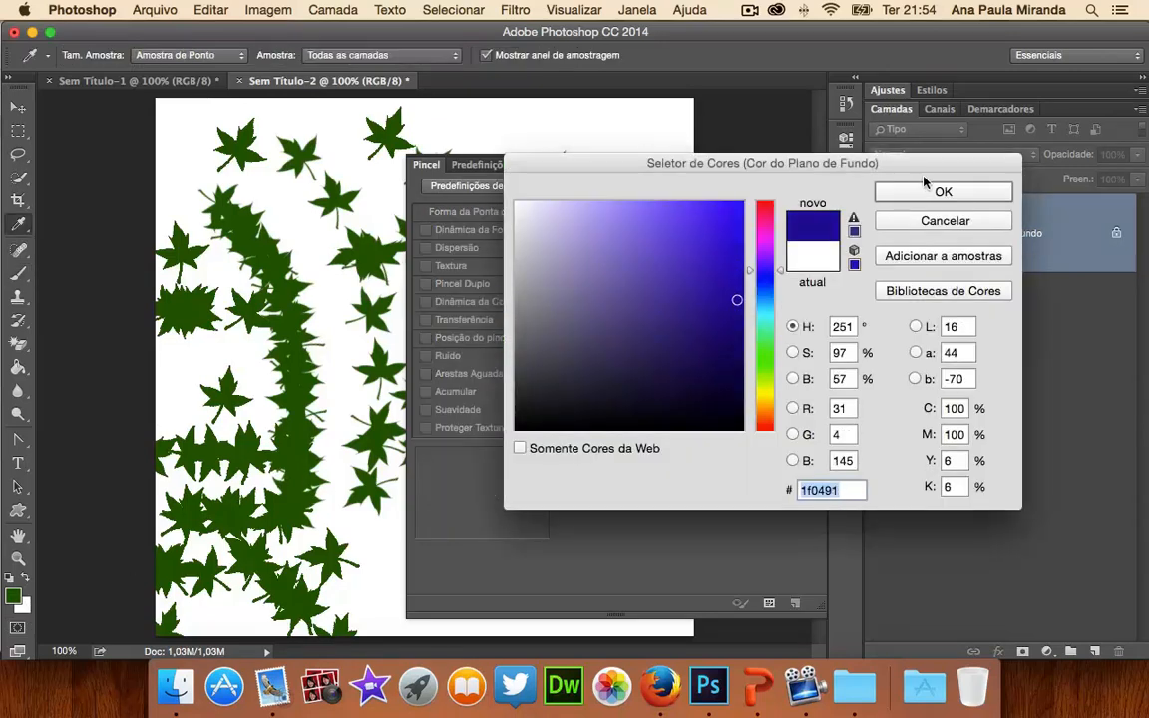
pyautogui.click(922, 189)
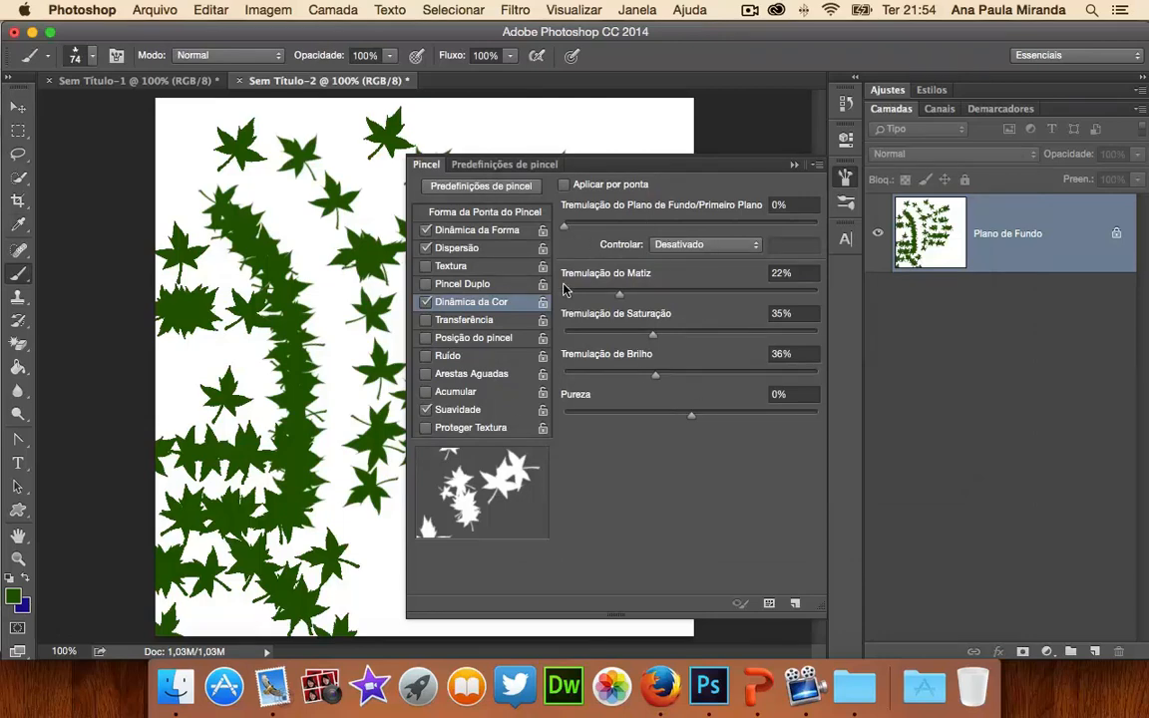
pyautogui.moveTo(566, 136); pyautogui.dragTo(480, 125)
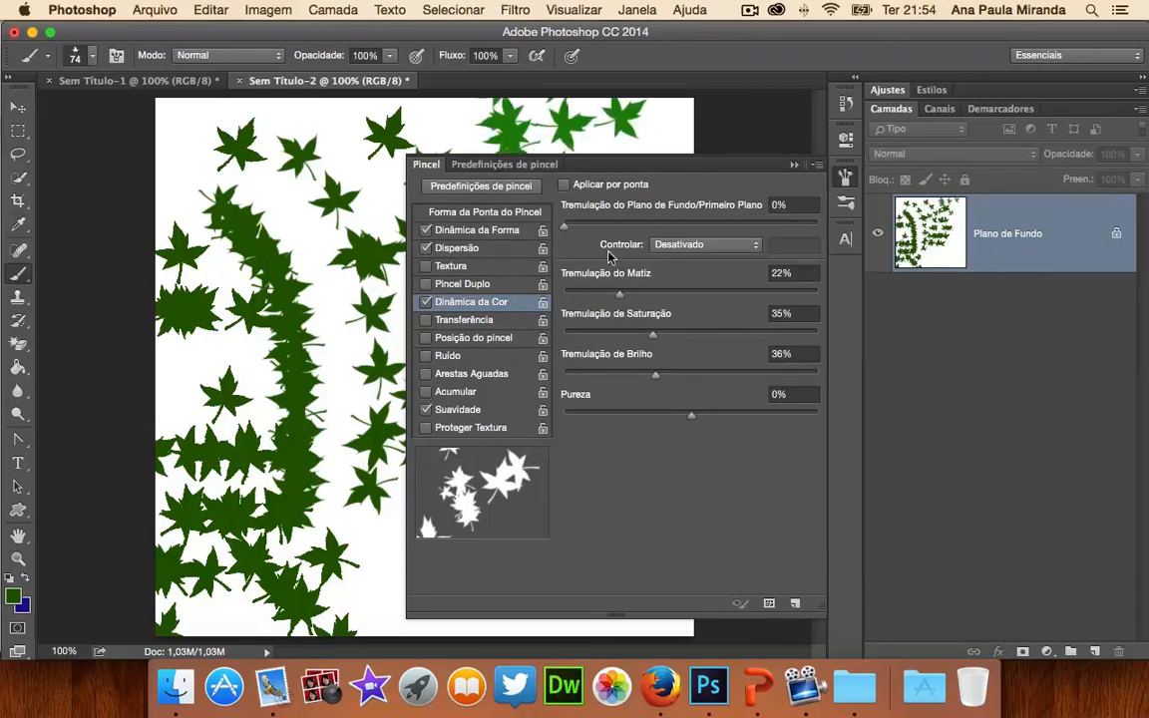
# Paint test leaves over the existing ones with the foreground/background jitter at 34%, and more near the left edge at 56%.
pyautogui.moveTo(563, 227); pyautogui.dragTo(630, 233)
pyautogui.moveTo(344, 209)
pyautogui.mouseDown()
pyautogui.moveTo(304, 190)
pyautogui.moveTo(324, 250)
pyautogui.moveTo(296, 295)
pyautogui.mouseUp()
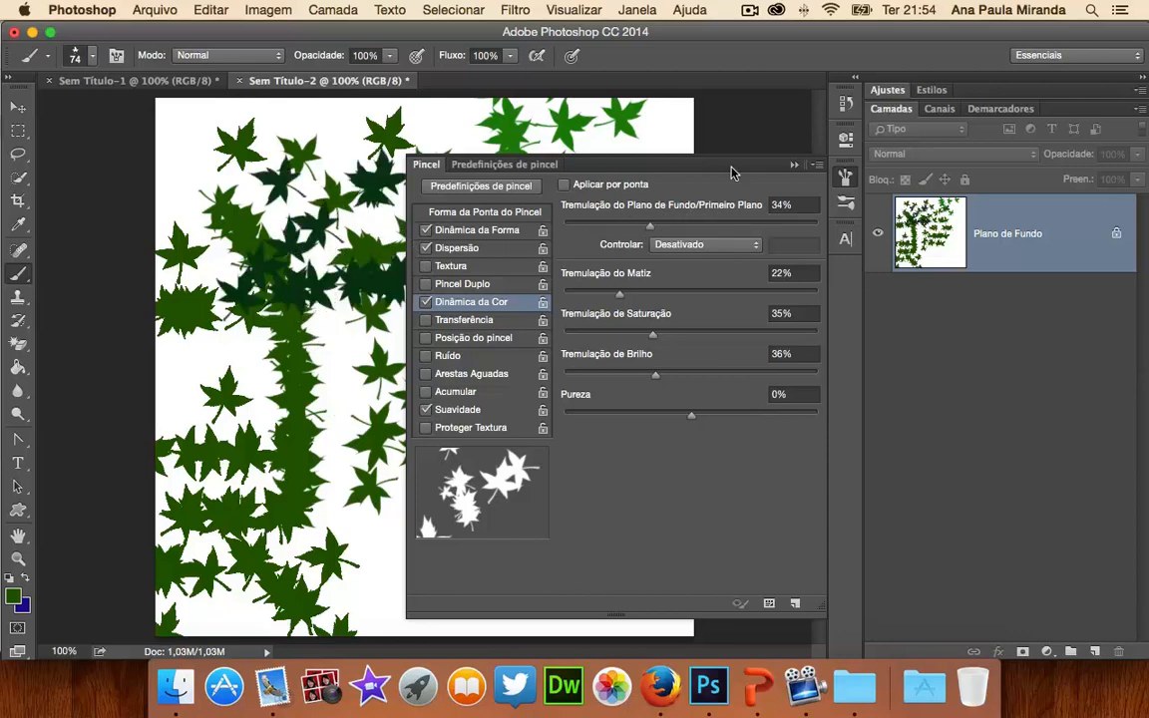
pyautogui.moveTo(700, 232); pyautogui.dragTo(706, 227)
pyautogui.moveTo(240, 319); pyautogui.dragTo(182, 310)
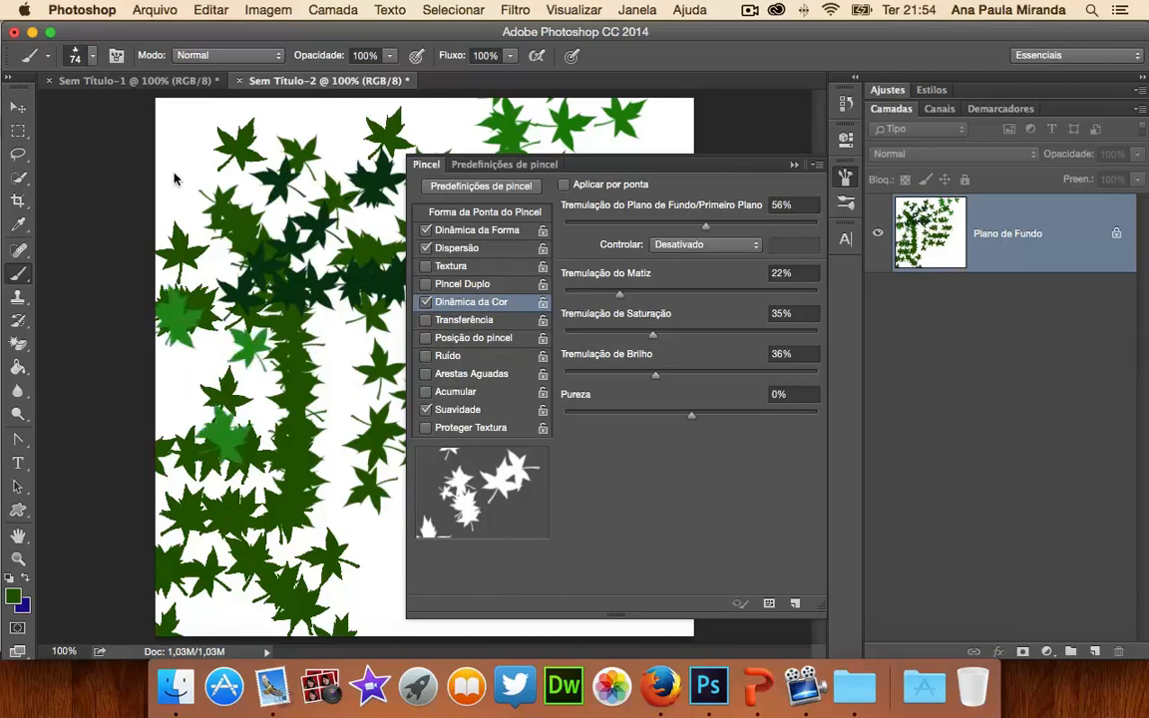
# Set the hue jitter to 59% and the saturation jitter to 80%, painting test leaves in the upper-left and lower parts of the canvas.
pyautogui.moveTo(160, 162); pyautogui.dragTo(150, 176)
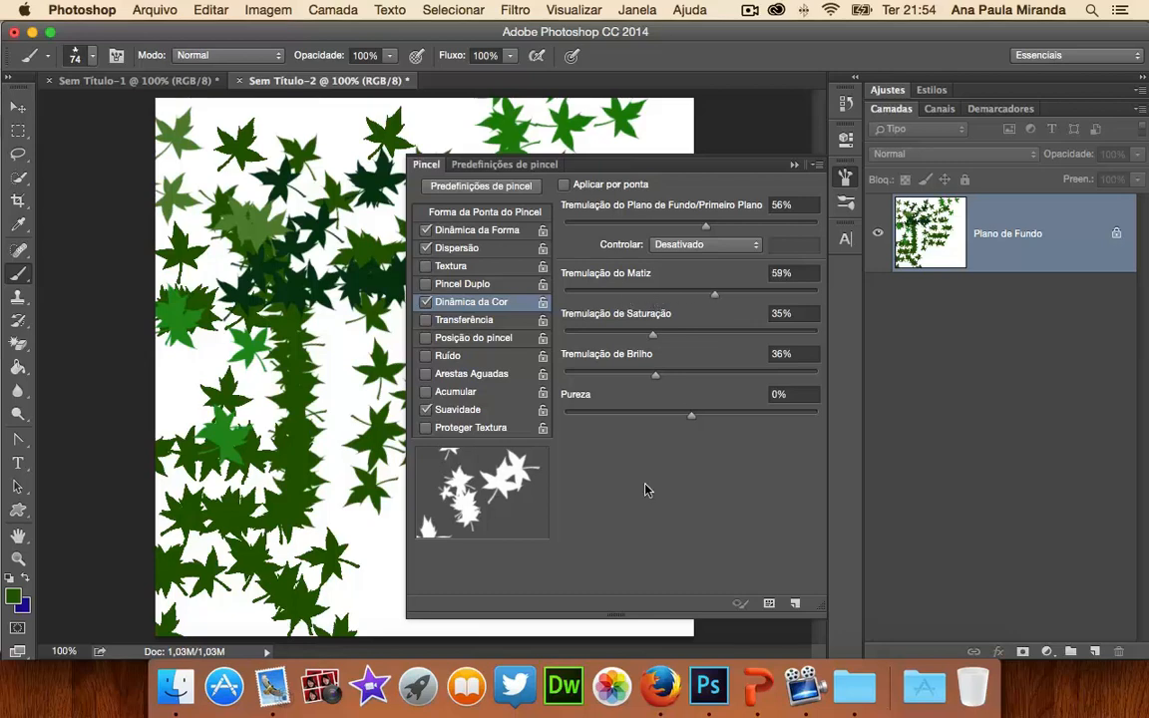
pyautogui.moveTo(341, 489); pyautogui.dragTo(344, 538)
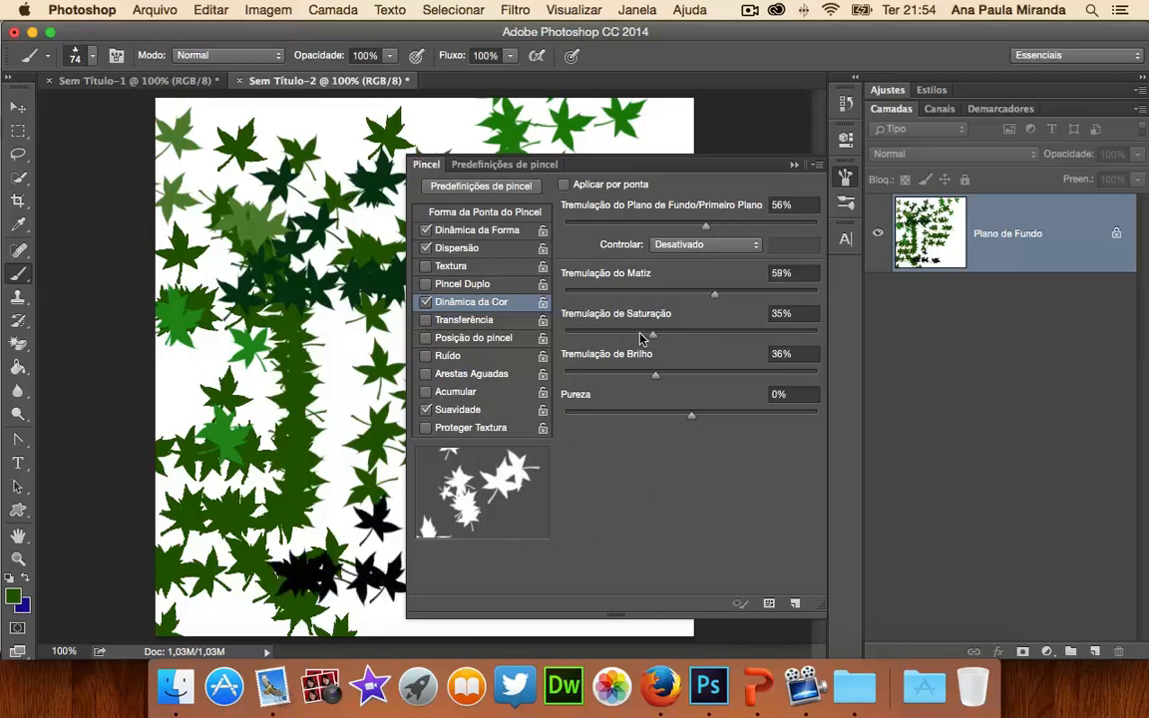
pyautogui.moveTo(652, 332); pyautogui.dragTo(767, 332)
pyautogui.moveTo(329, 124); pyautogui.dragTo(244, 154)
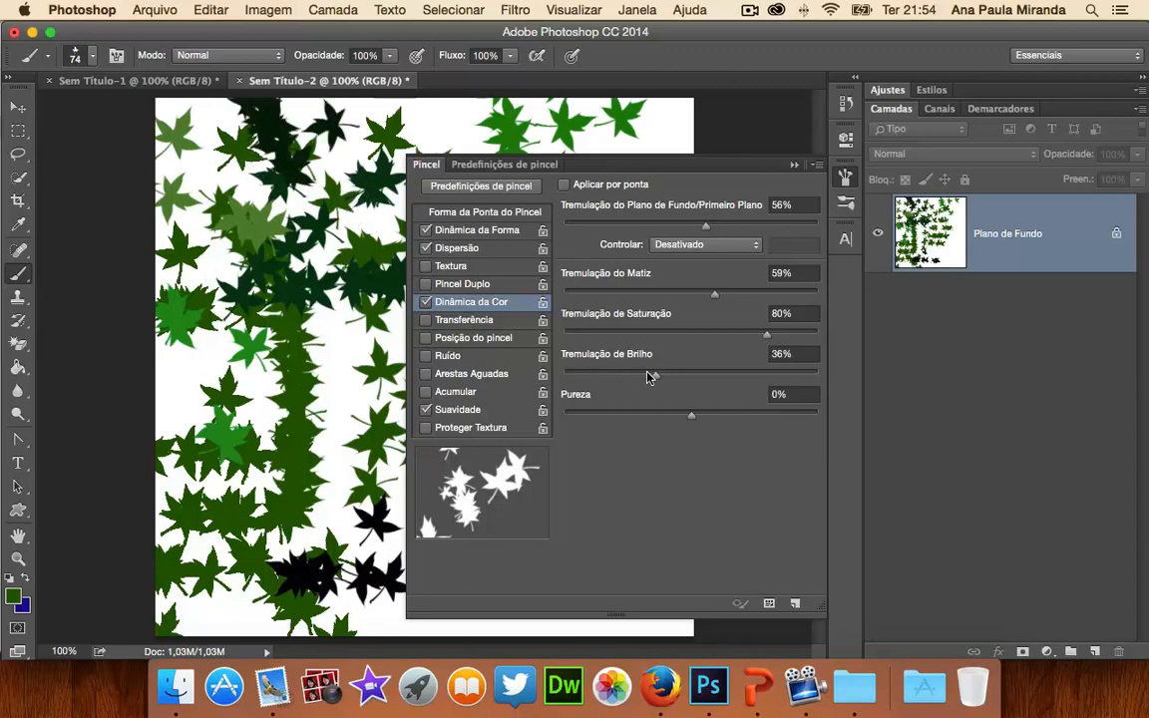
# Set the brightness jitter to 10% and paint leaves from the left edge across the middle of the canvas.
pyautogui.moveTo(644, 376); pyautogui.dragTo(589, 377)
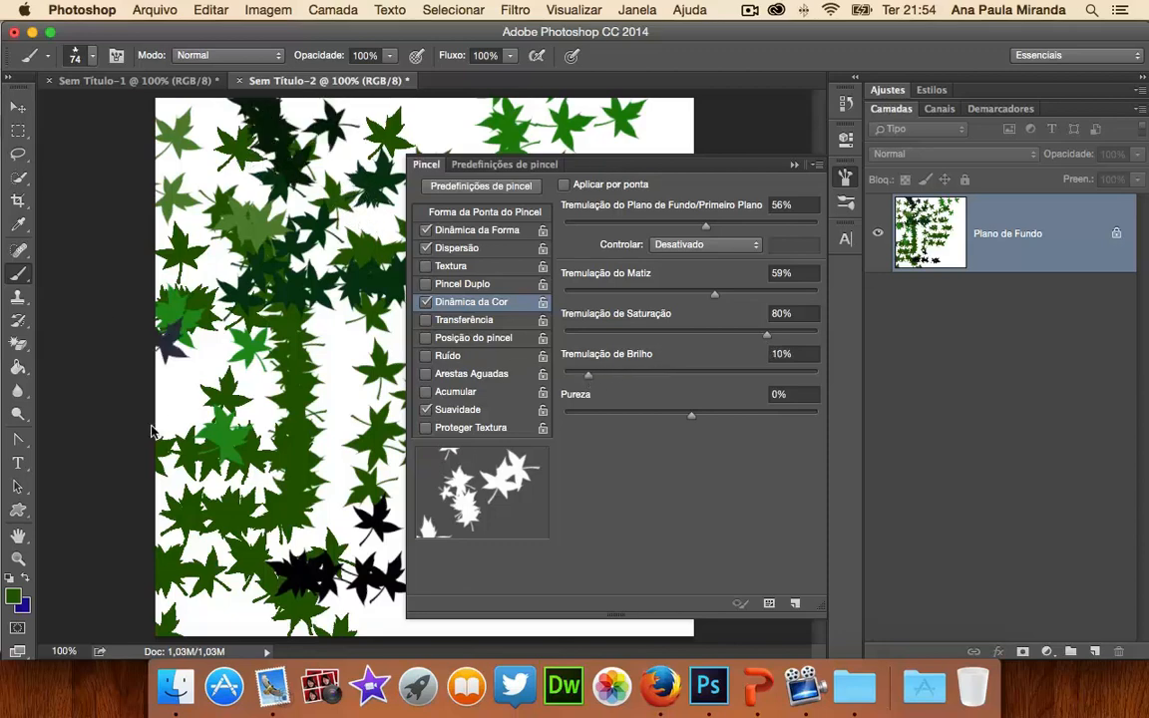
pyautogui.moveTo(164, 334); pyautogui.dragTo(152, 437)
pyautogui.moveTo(339, 446); pyautogui.dragTo(304, 394)
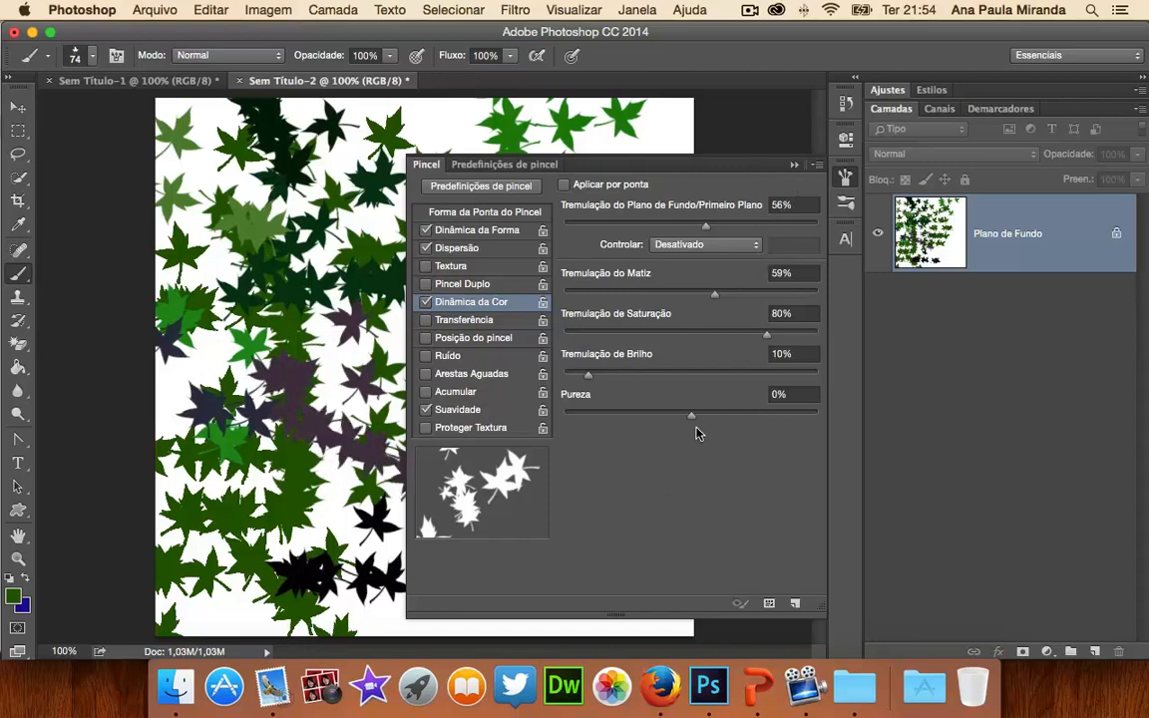
# Set the purity to -72% and paint muted leaves over the middle and right side of the canvas, with the brush settings collapsed.
pyautogui.moveTo(688, 410); pyautogui.dragTo(600, 415)
pyautogui.moveTo(334, 300)
pyautogui.mouseDown()
pyautogui.moveTo(317, 354)
pyautogui.moveTo(339, 399)
pyautogui.mouseUp()
pyautogui.click(794, 166)
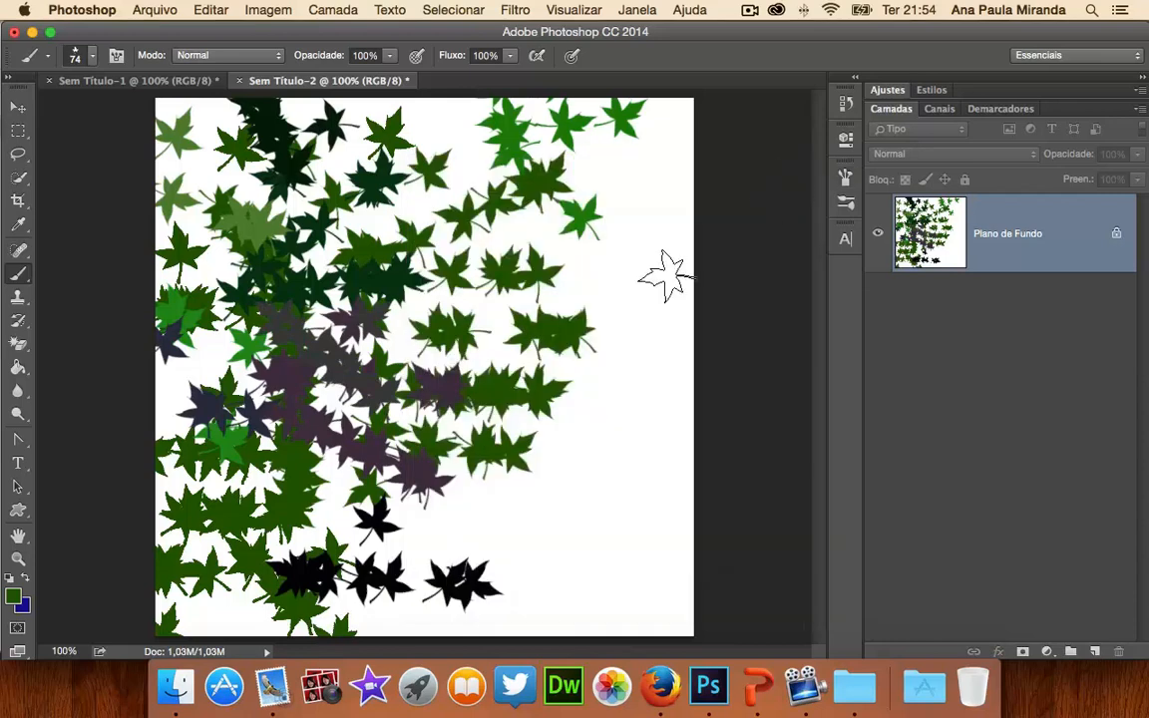
pyautogui.moveTo(661, 274)
pyautogui.mouseDown()
pyautogui.moveTo(648, 427)
pyautogui.moveTo(563, 560)
pyautogui.moveTo(478, 492)
pyautogui.mouseUp()
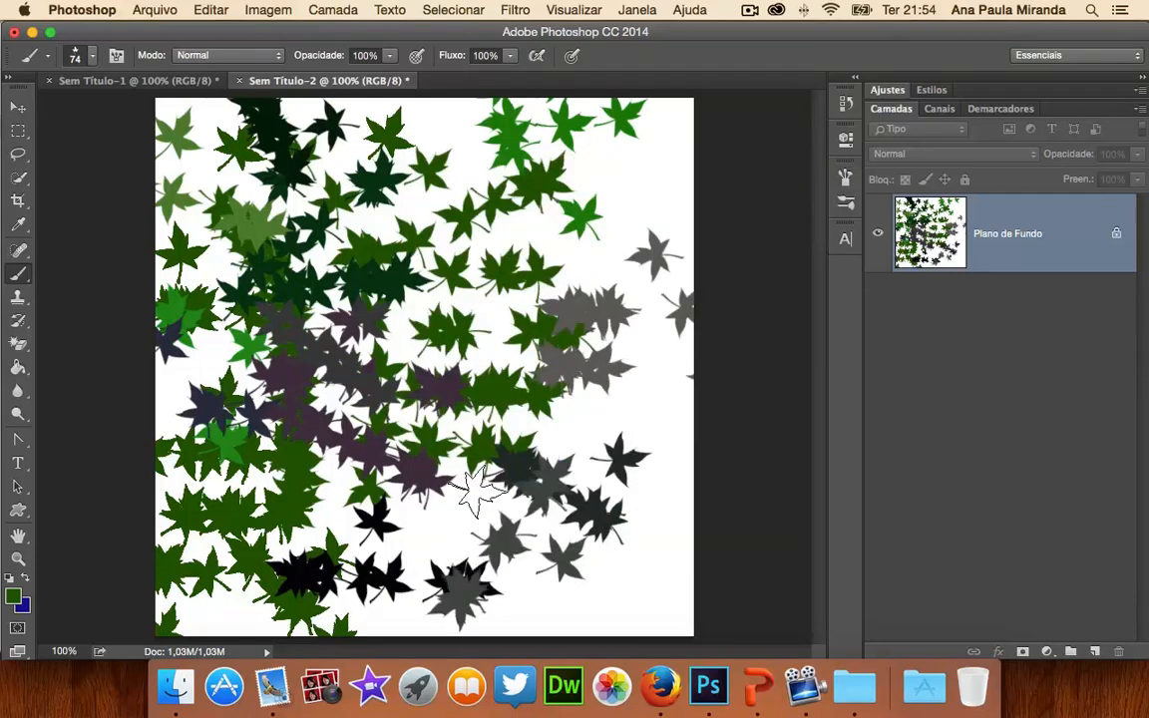
pyautogui.moveTo(681, 449); pyautogui.dragTo(677, 366)
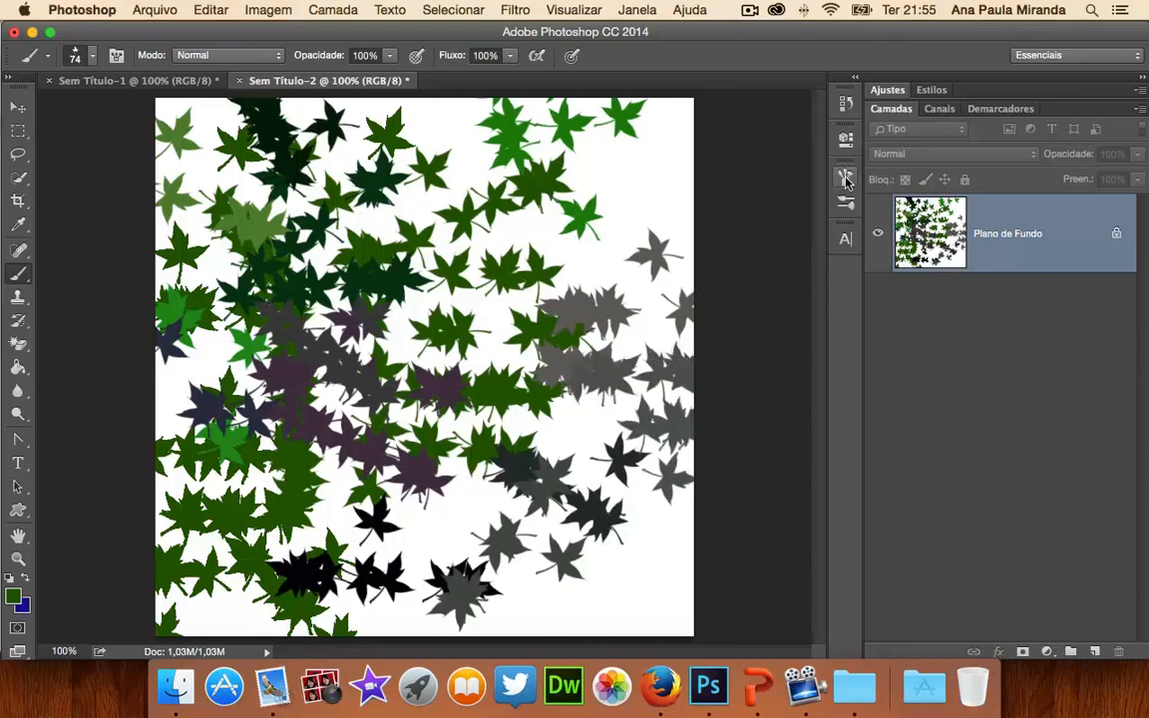
# Enable Apply Per Tip to paint leaves along the upper edge, and turn it off to paint more over the left side for comparison.
pyautogui.press('F5')
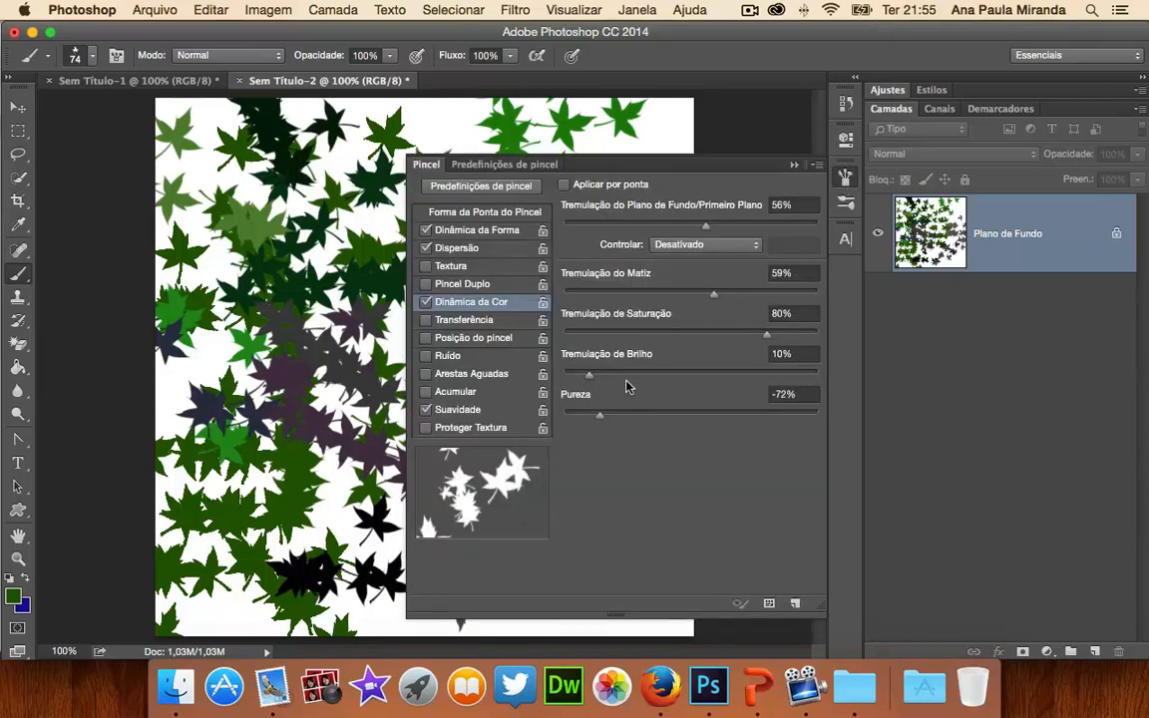
pyautogui.click(565, 186)
pyautogui.moveTo(638, 115); pyautogui.dragTo(688, 120)
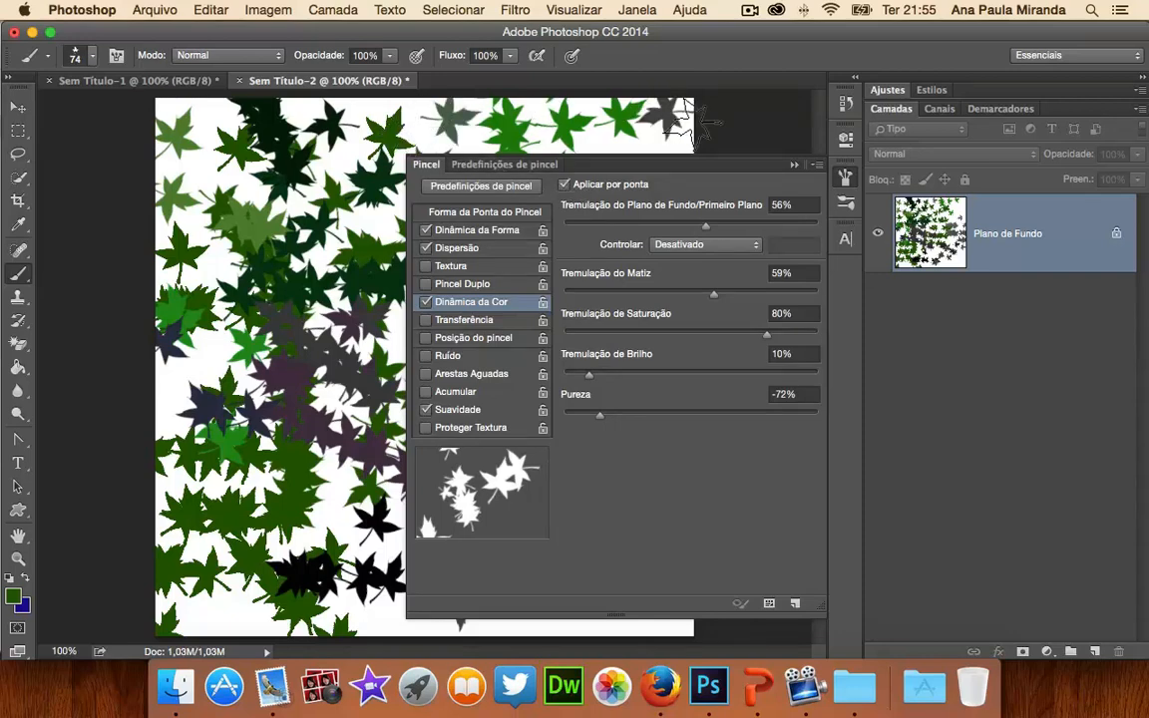
pyautogui.click(564, 185)
pyautogui.moveTo(212, 307)
pyautogui.mouseDown()
pyautogui.moveTo(197, 334)
pyautogui.moveTo(300, 448)
pyautogui.mouseUp()
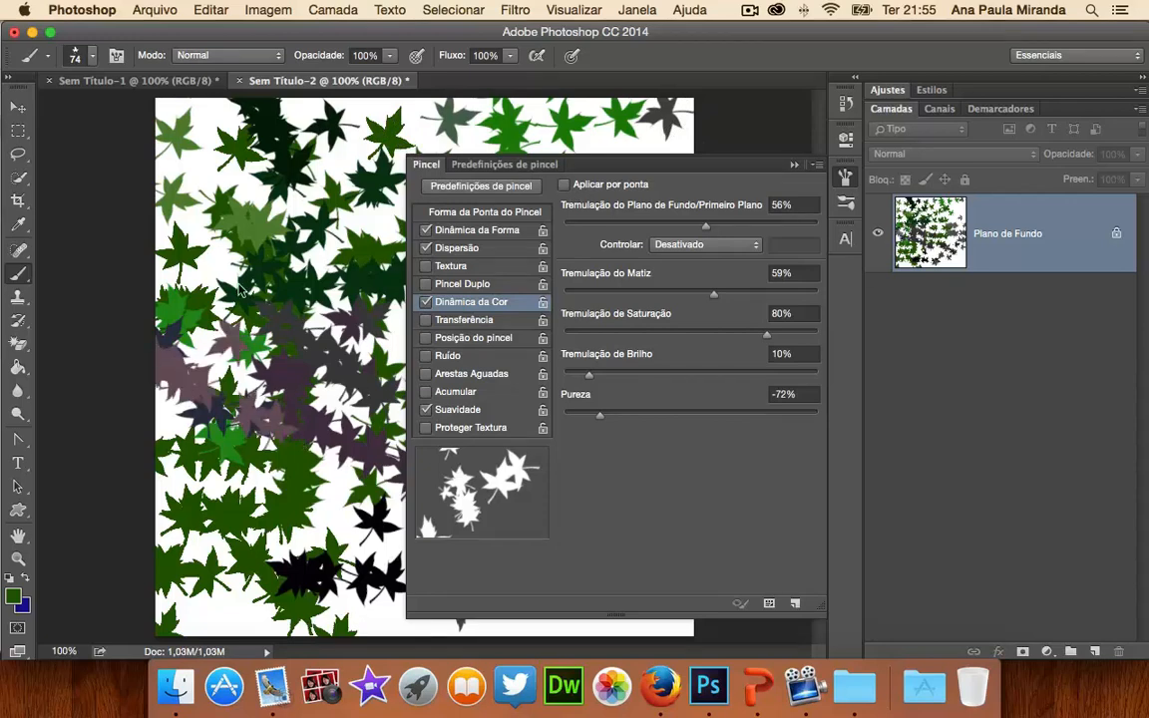
# Create a new 600 × 600 pixel RGB document at 144 pixels per inch with a white background.
pyautogui.click(150, 10)
pyautogui.click(156, 30)
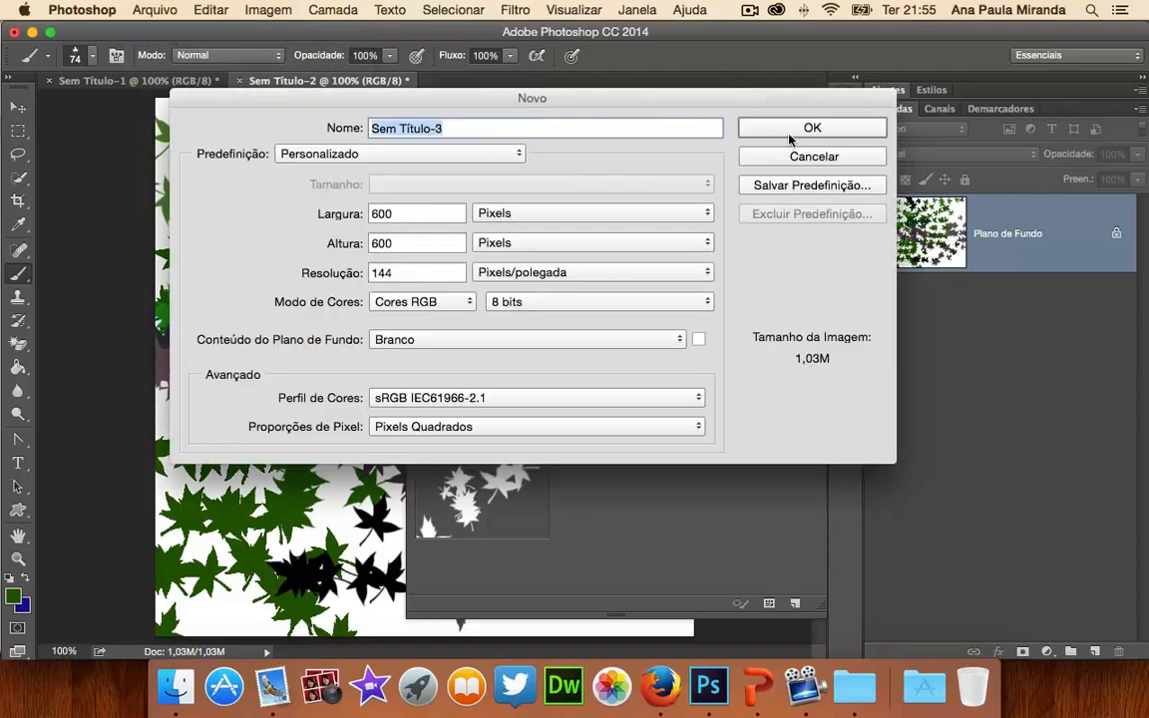
pyautogui.click(797, 129)
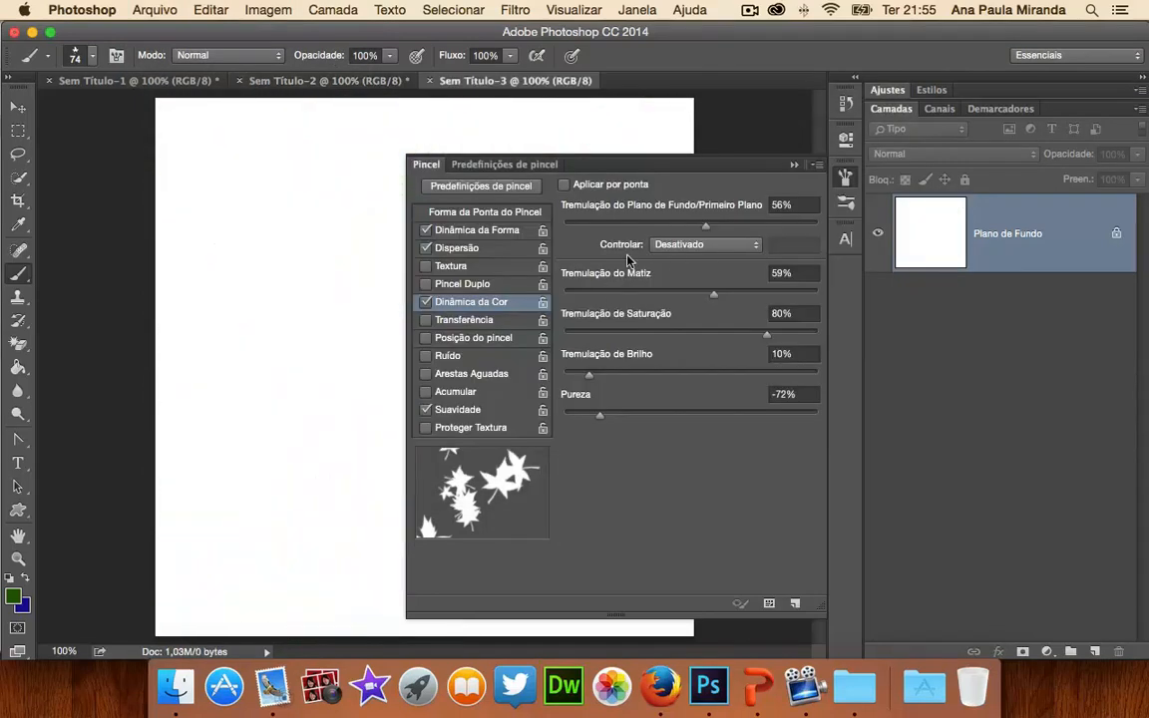
# Turn off Color Dynamics and Scattering, and choose the 46 px spatter tip as the brush tip shape.
pyautogui.click(427, 303)
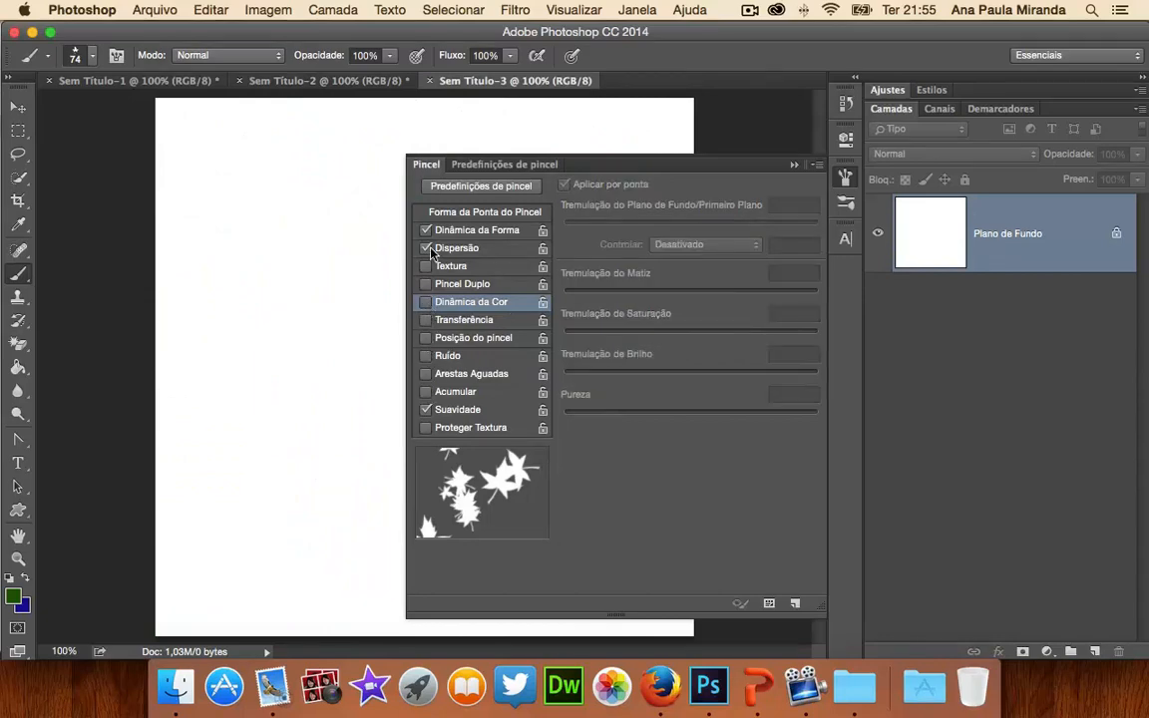
pyautogui.click(426, 247)
pyautogui.click(465, 230)
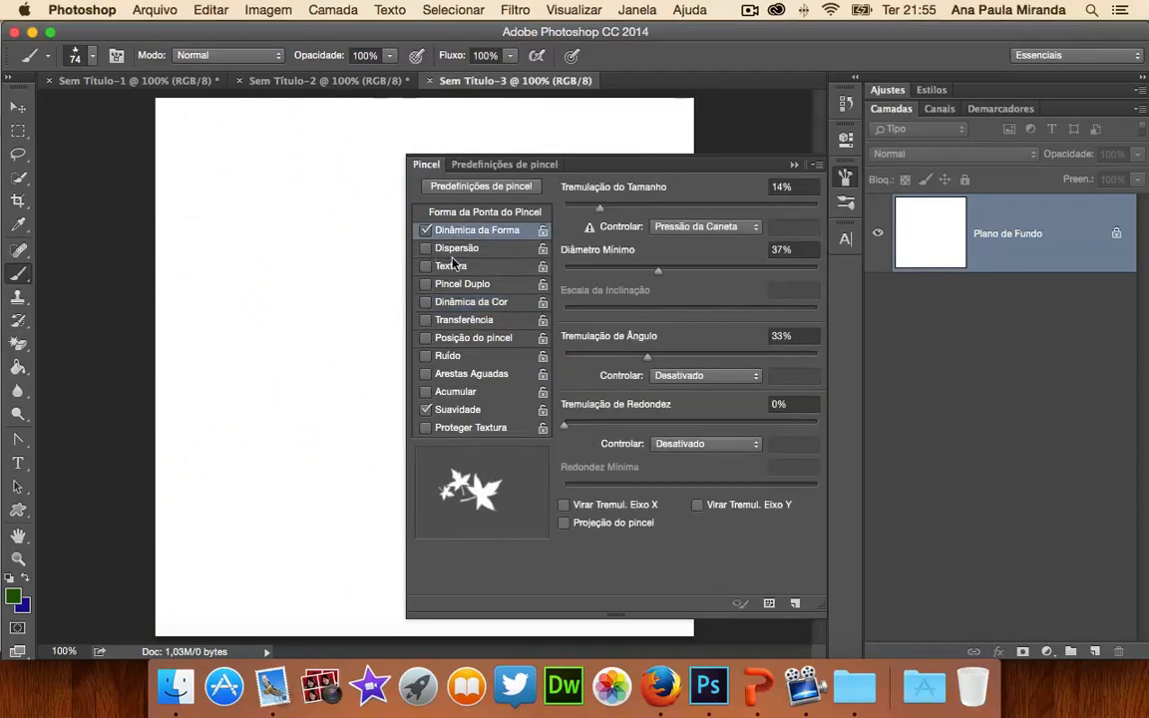
pyautogui.click(473, 214)
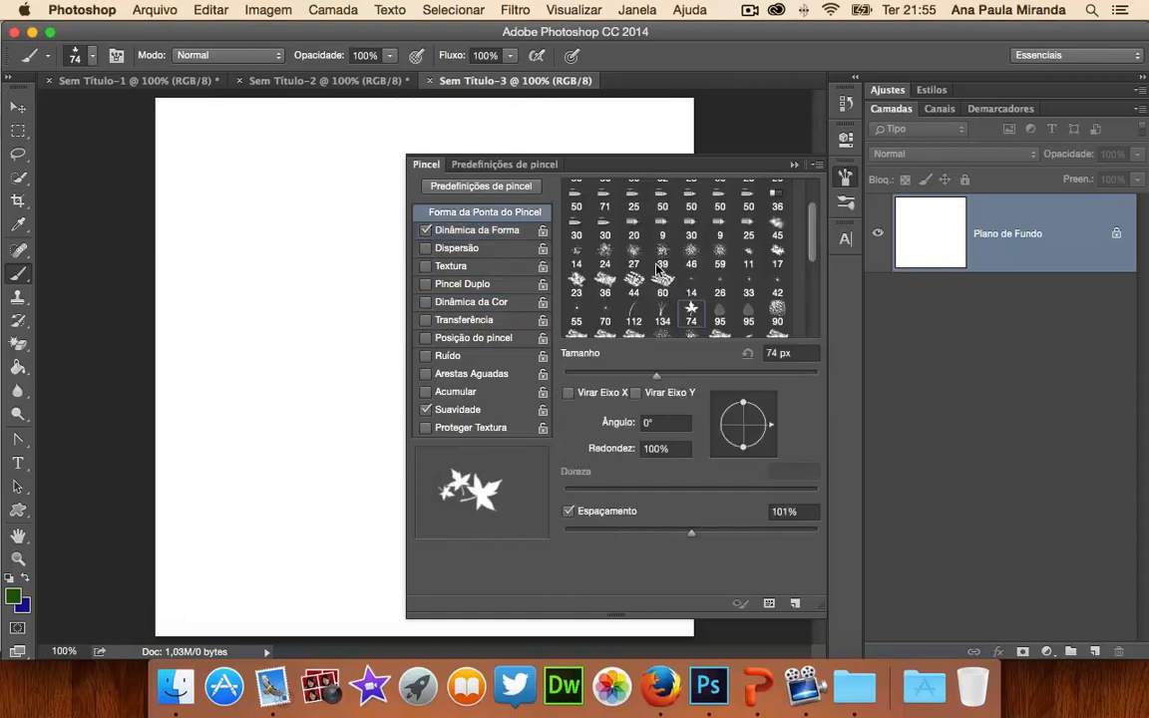
pyautogui.click(690, 252)
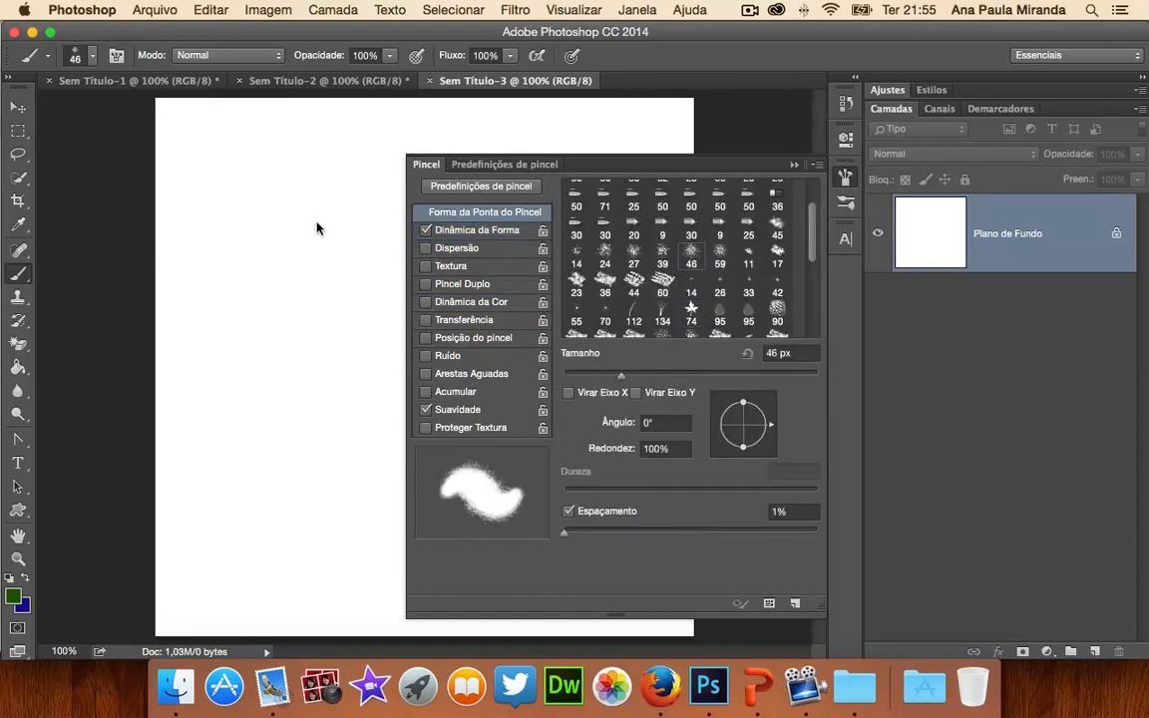
# Paint green spatter strokes down the canvas's left edge, and revert the document to its blank new state through the history.
pyautogui.moveTo(168, 108)
pyautogui.mouseDown()
pyautogui.moveTo(140, 219)
pyautogui.moveTo(156, 218)
pyautogui.moveTo(139, 410)
pyautogui.moveTo(152, 397)
pyautogui.moveTo(155, 610)
pyautogui.mouseUp()
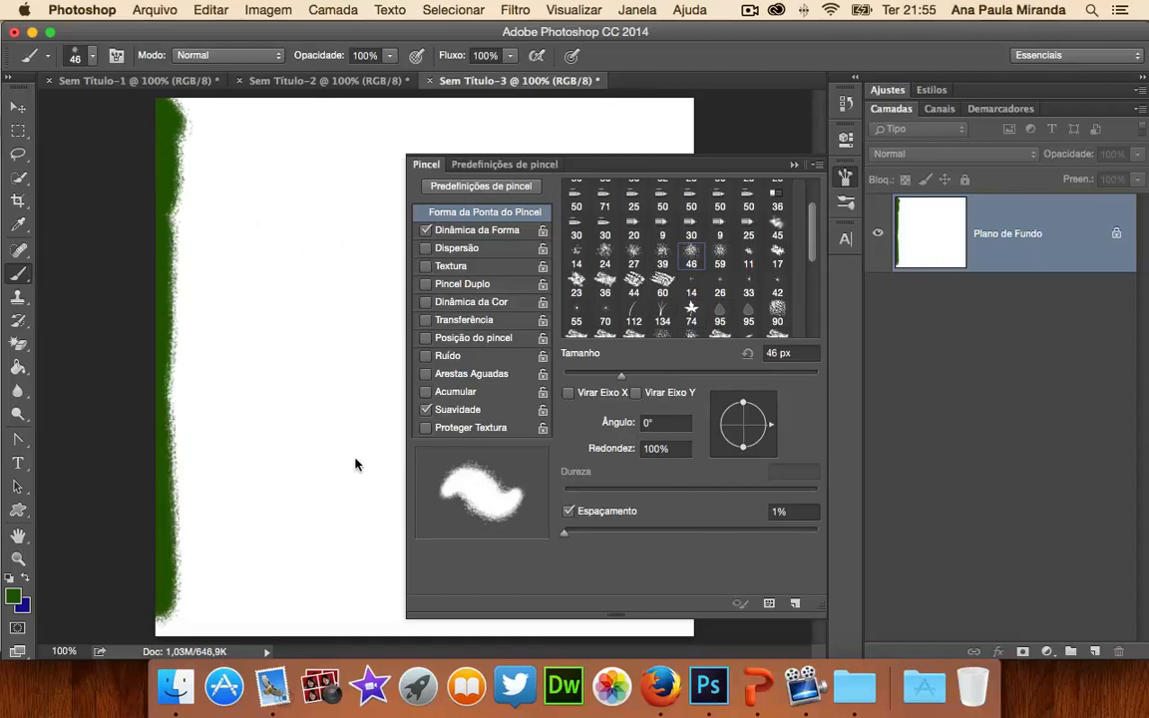
pyautogui.press('super+z')
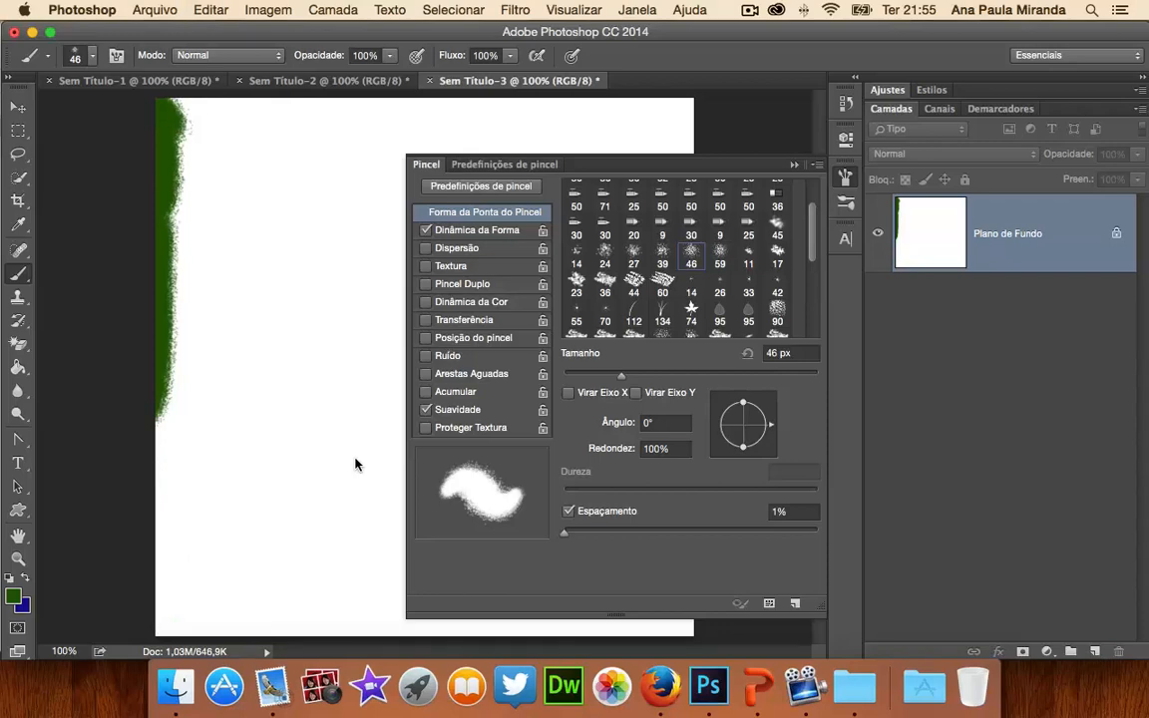
pyautogui.click(632, 11)
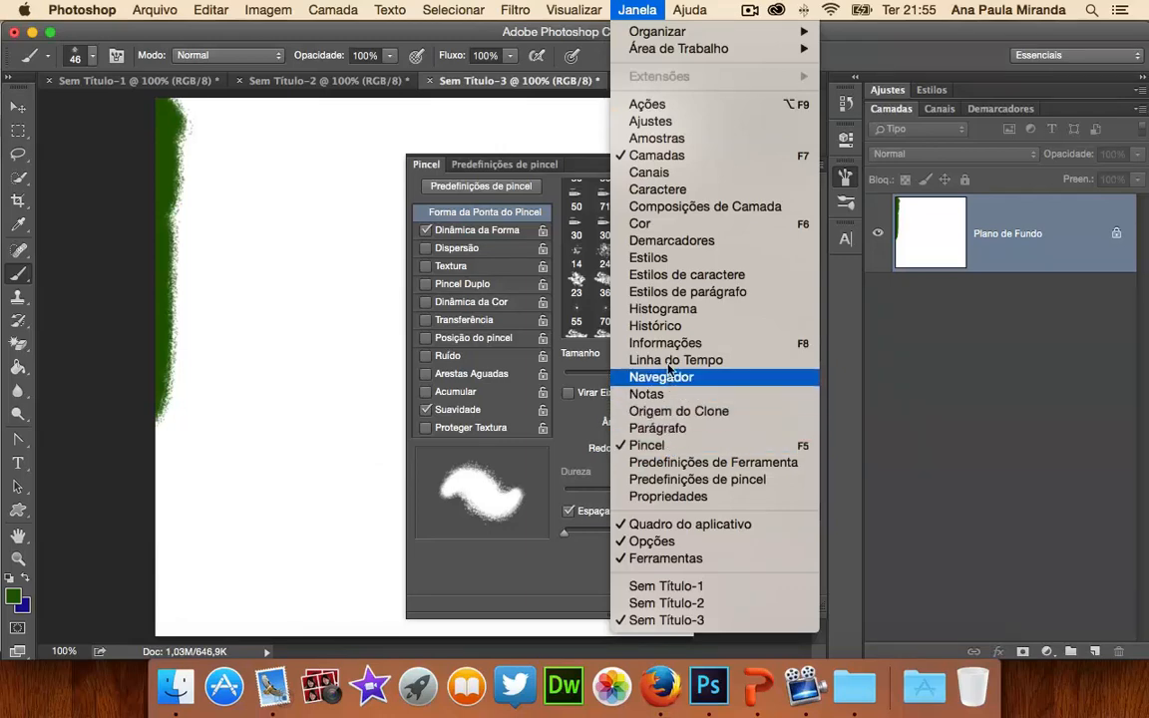
pyautogui.click(655, 325)
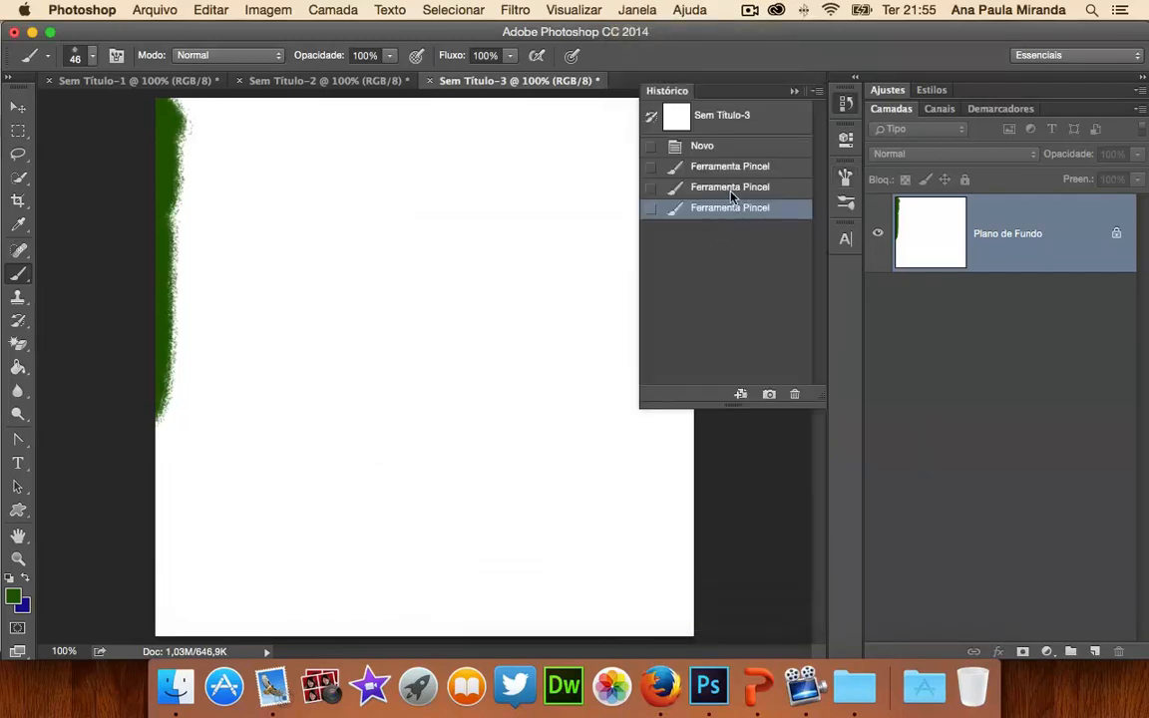
pyautogui.click(728, 168)
pyautogui.click(714, 148)
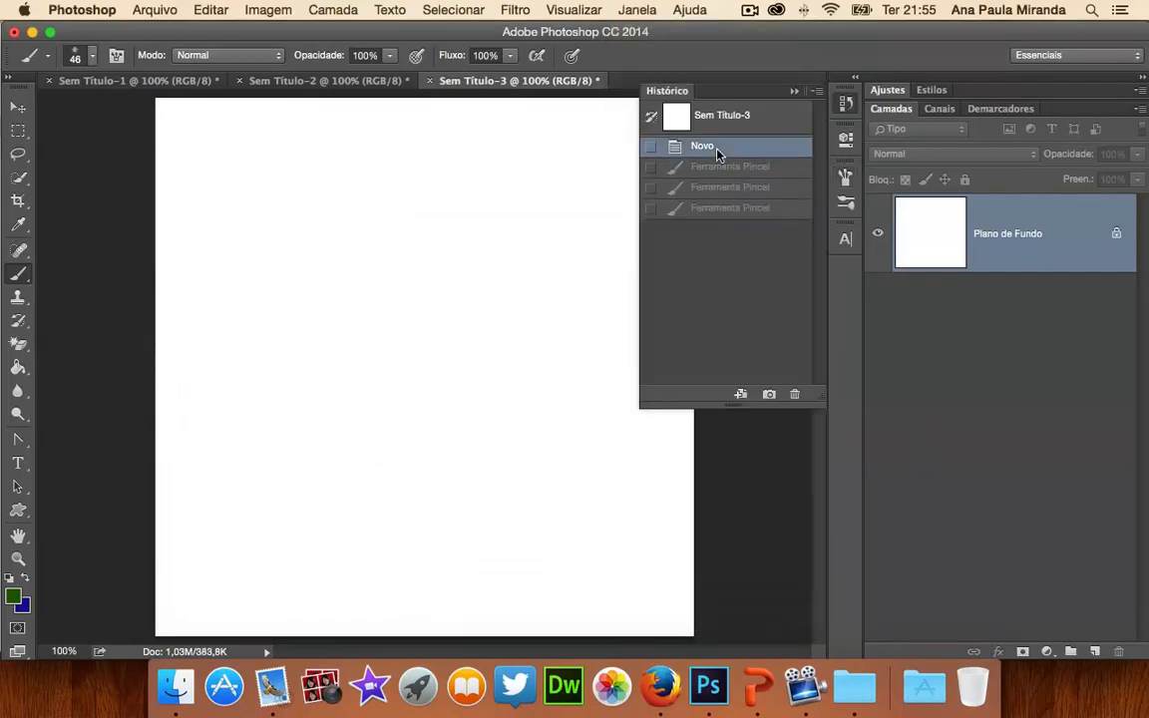
# Bring back the brush settings and choose the 27 px spatter tip.
pyautogui.click(843, 180)
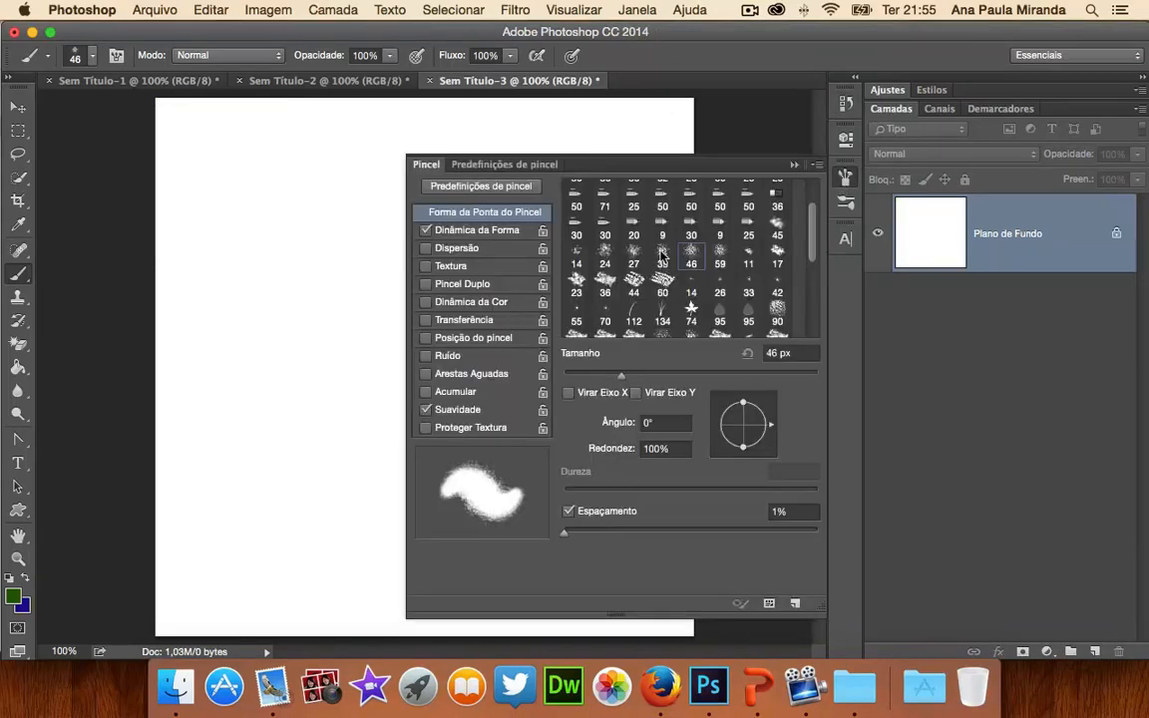
pyautogui.click(633, 263)
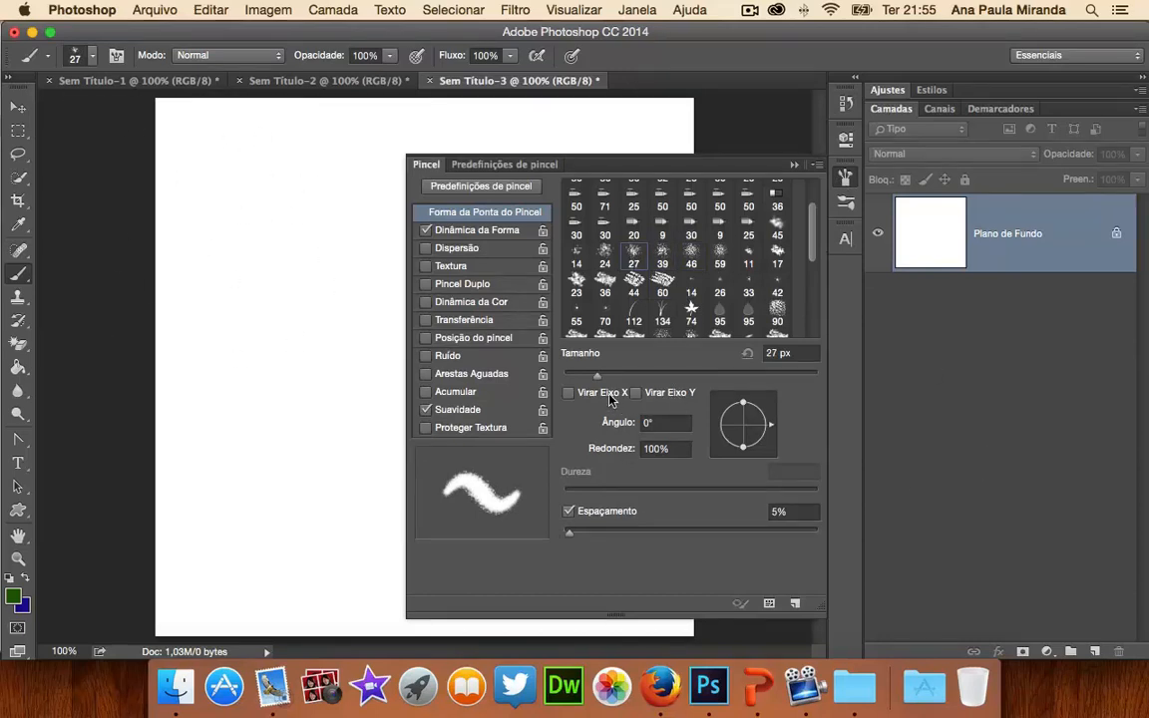
# Enlarge the spatter tip to 99 px and paint green patches down the canvas's left edge.
pyautogui.moveTo(597, 383); pyautogui.dragTo(687, 389)
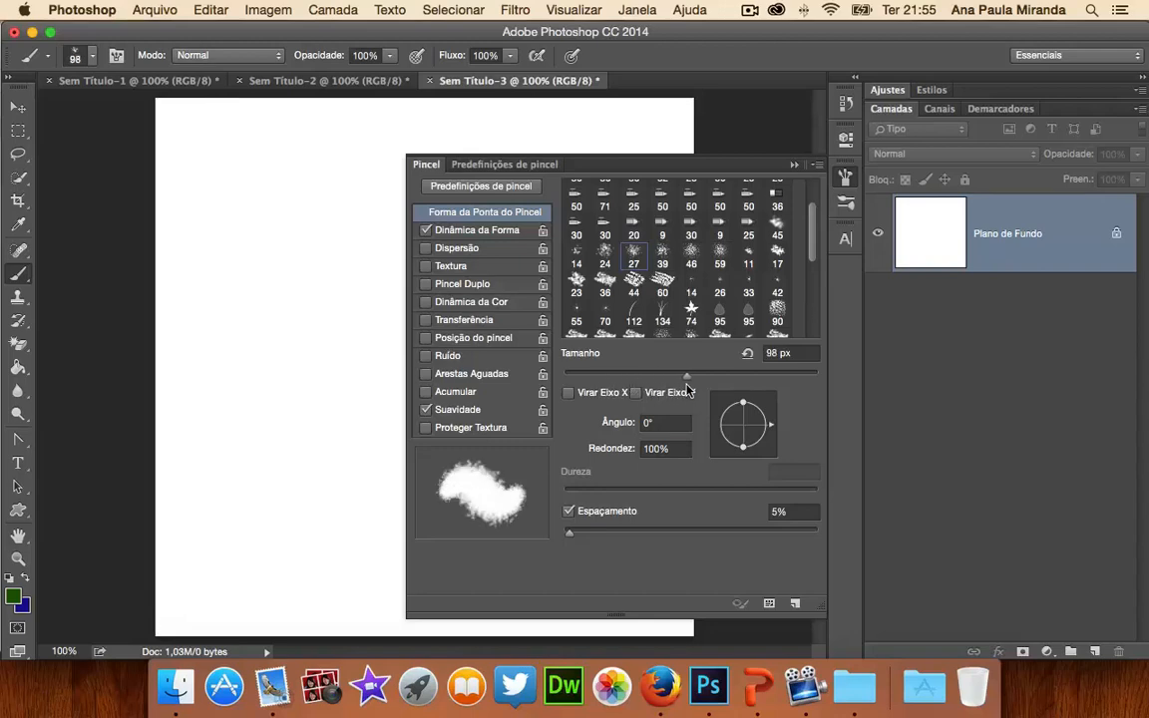
pyautogui.click(190, 131)
pyautogui.moveTo(139, 159)
pyautogui.mouseDown()
pyautogui.moveTo(175, 185)
pyautogui.moveTo(115, 334)
pyautogui.moveTo(159, 374)
pyautogui.moveTo(110, 483)
pyautogui.moveTo(174, 525)
pyautogui.mouseUp()
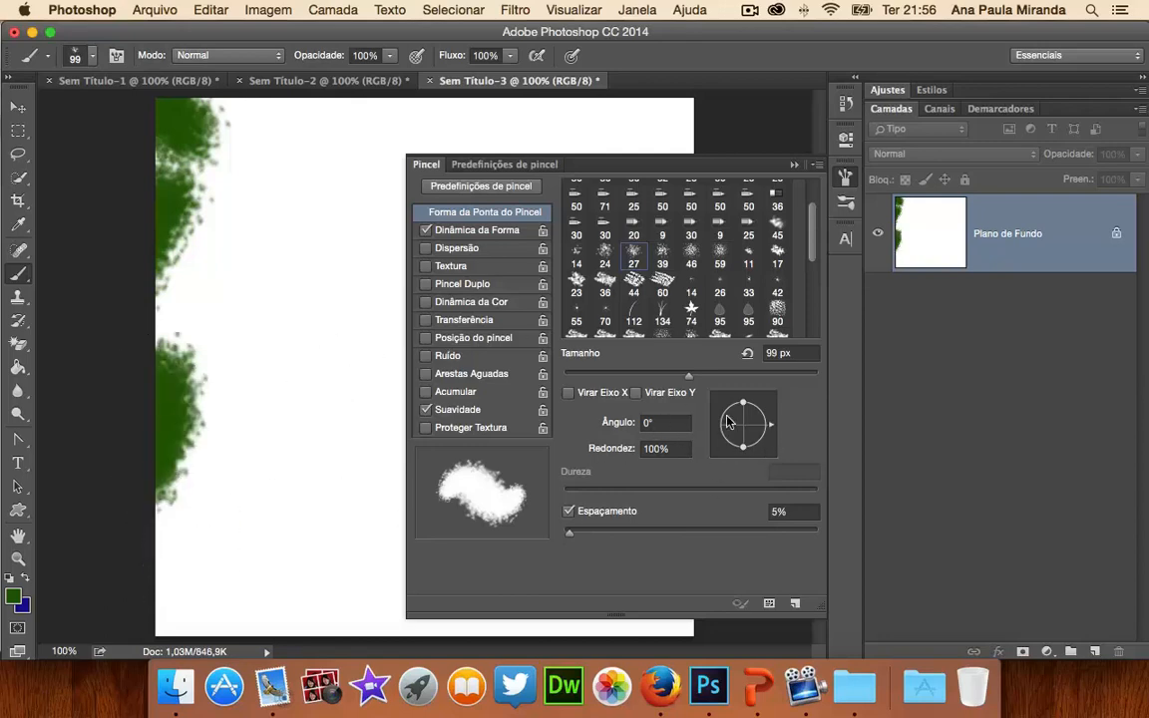
# Enable Texture, try several patterns ending with a mottled one, and stamp one green dab left of the canvas center.
pyautogui.click(456, 266)
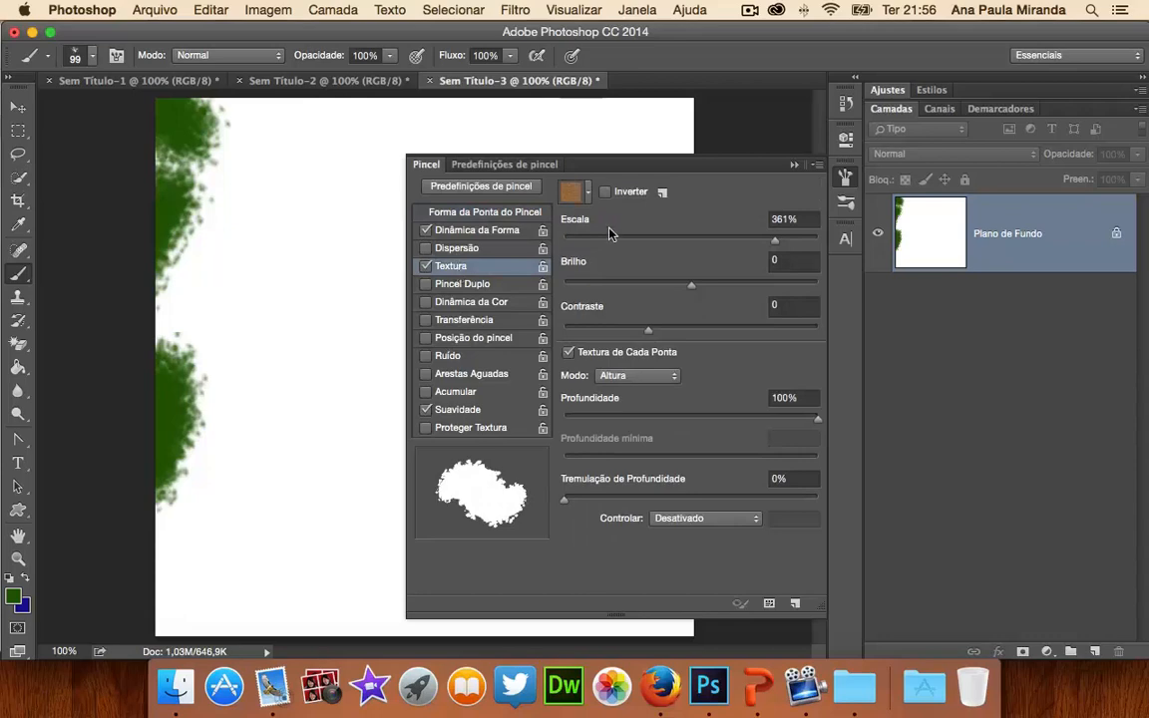
pyautogui.click(591, 192)
pyautogui.click(567, 233)
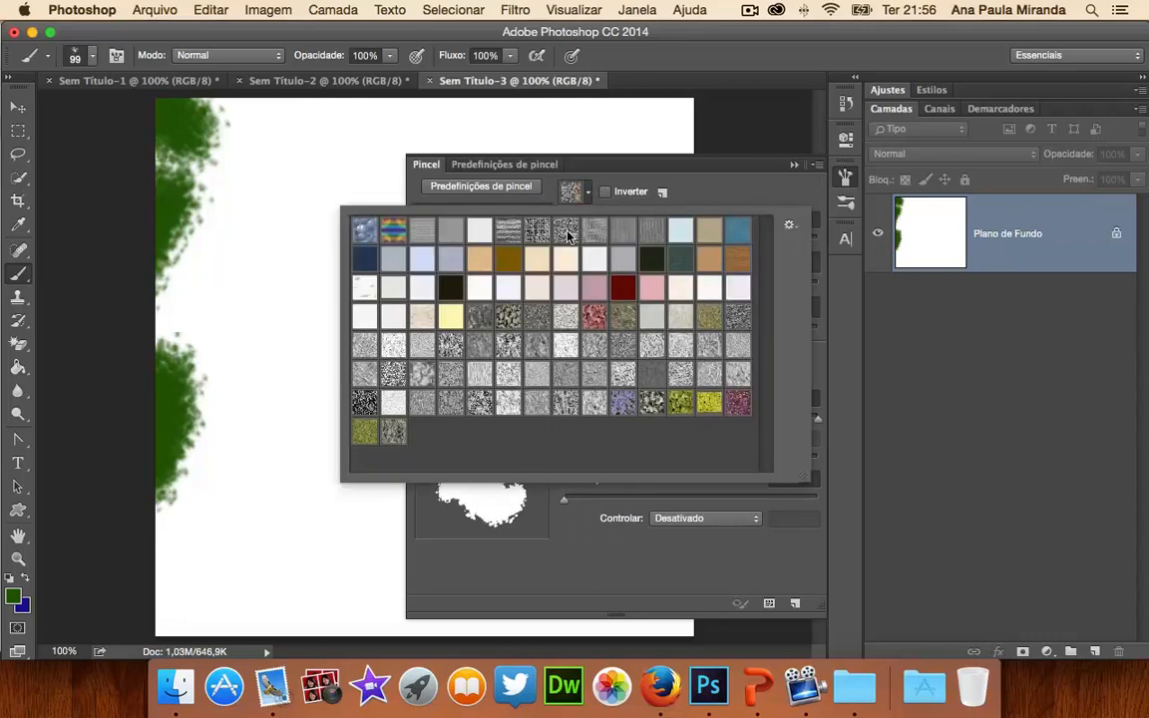
pyautogui.click(510, 230)
pyautogui.click(623, 403)
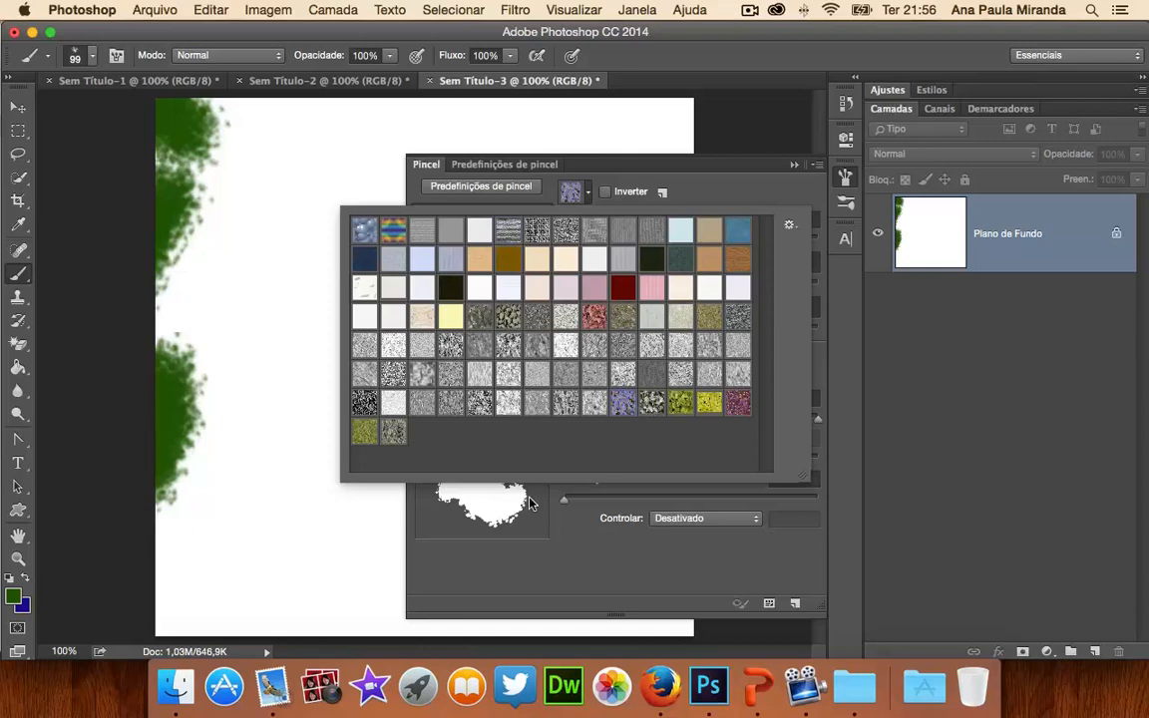
pyautogui.click(708, 411)
pyautogui.click(730, 409)
pyautogui.click(400, 430)
pyautogui.click(340, 432)
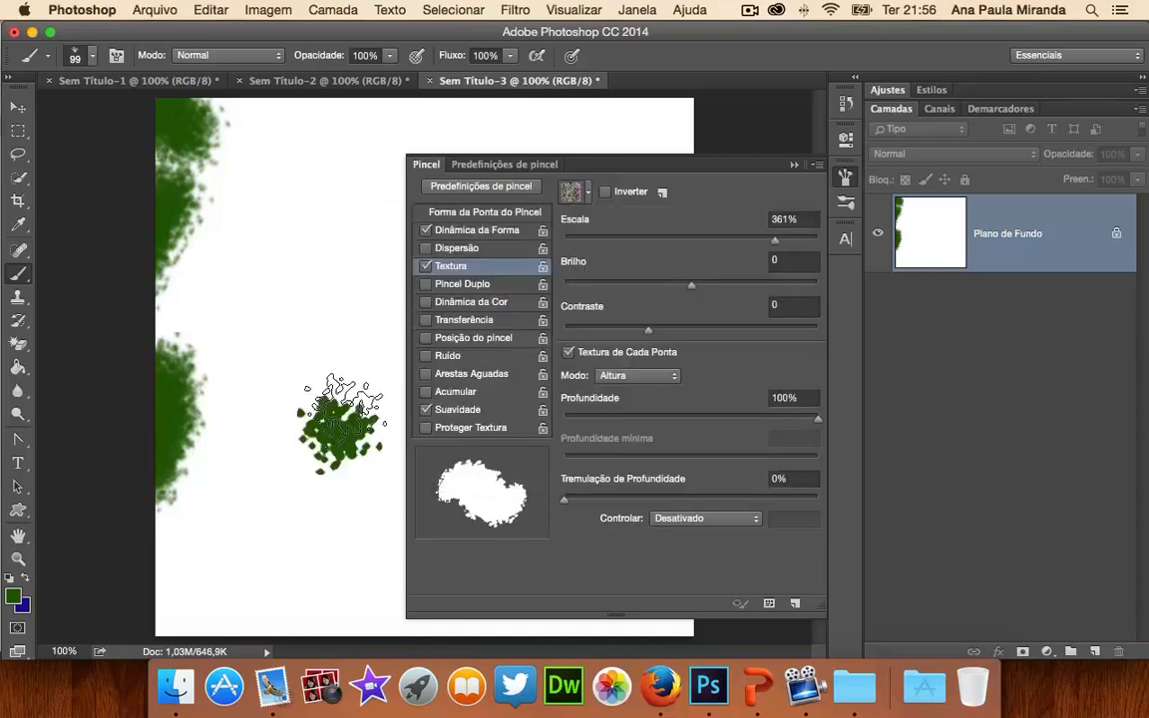
# Replace Texture with Color Dynamics at 72% foreground/background jitter, and paint dabs in the canvas's upper-right and lower-left corners.
pyautogui.click(426, 266)
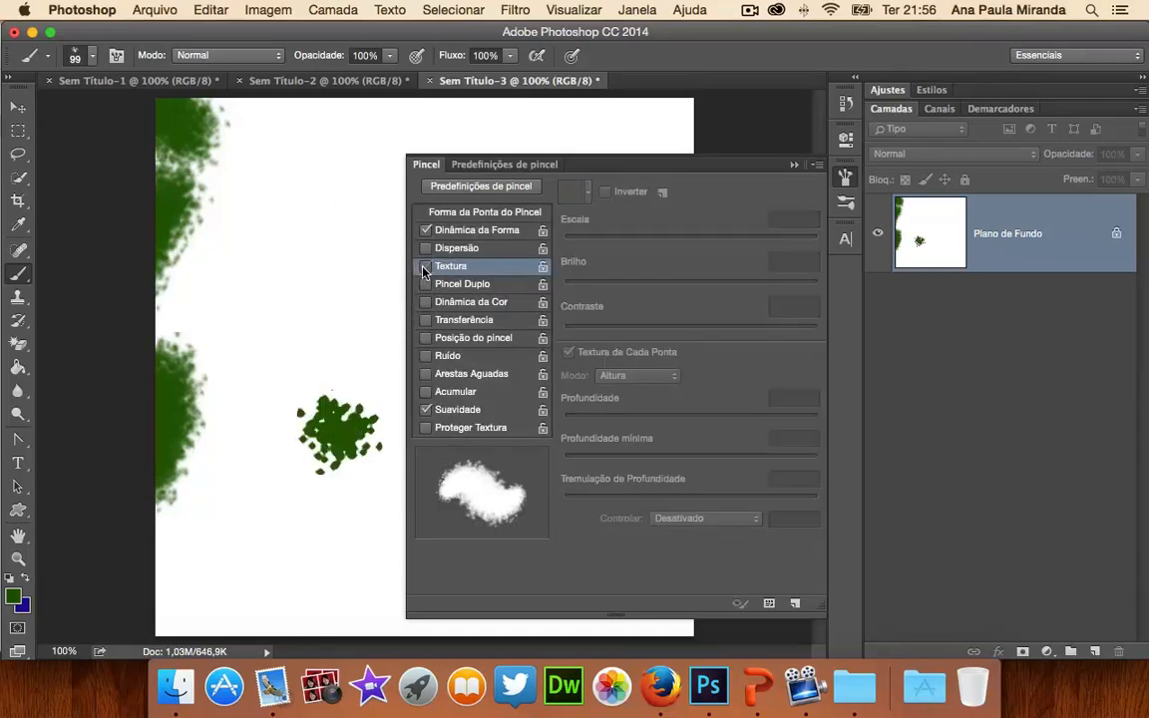
pyautogui.click(453, 303)
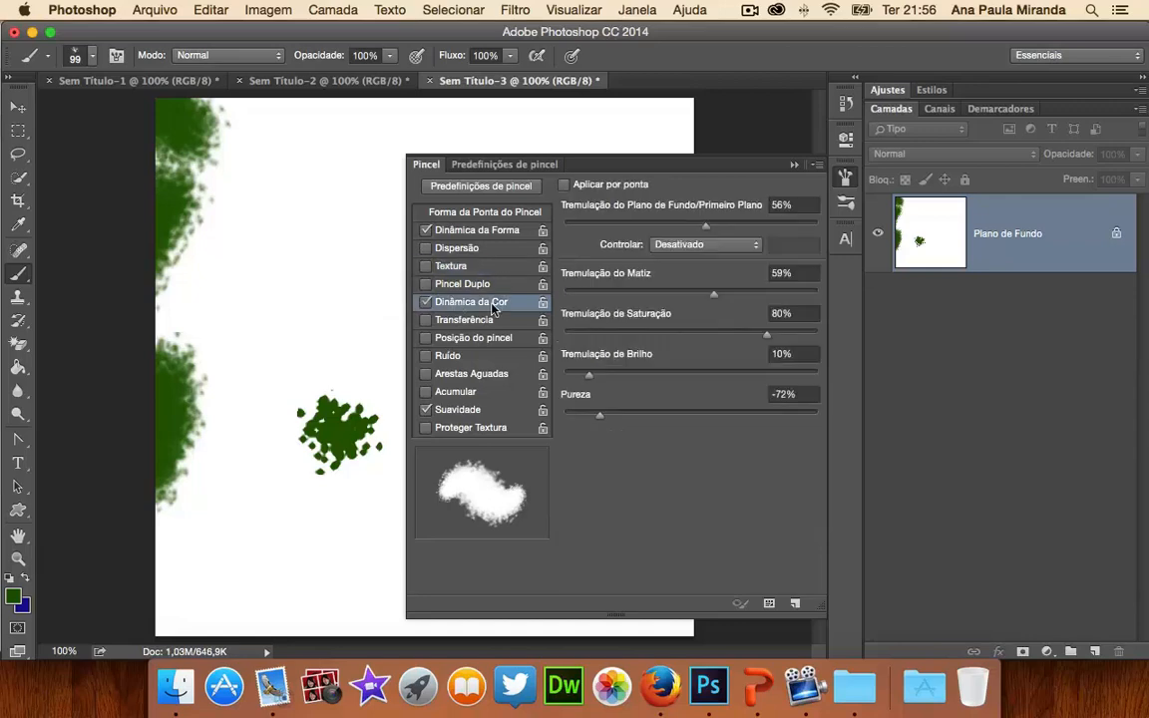
pyautogui.moveTo(741, 230); pyautogui.dragTo(746, 229)
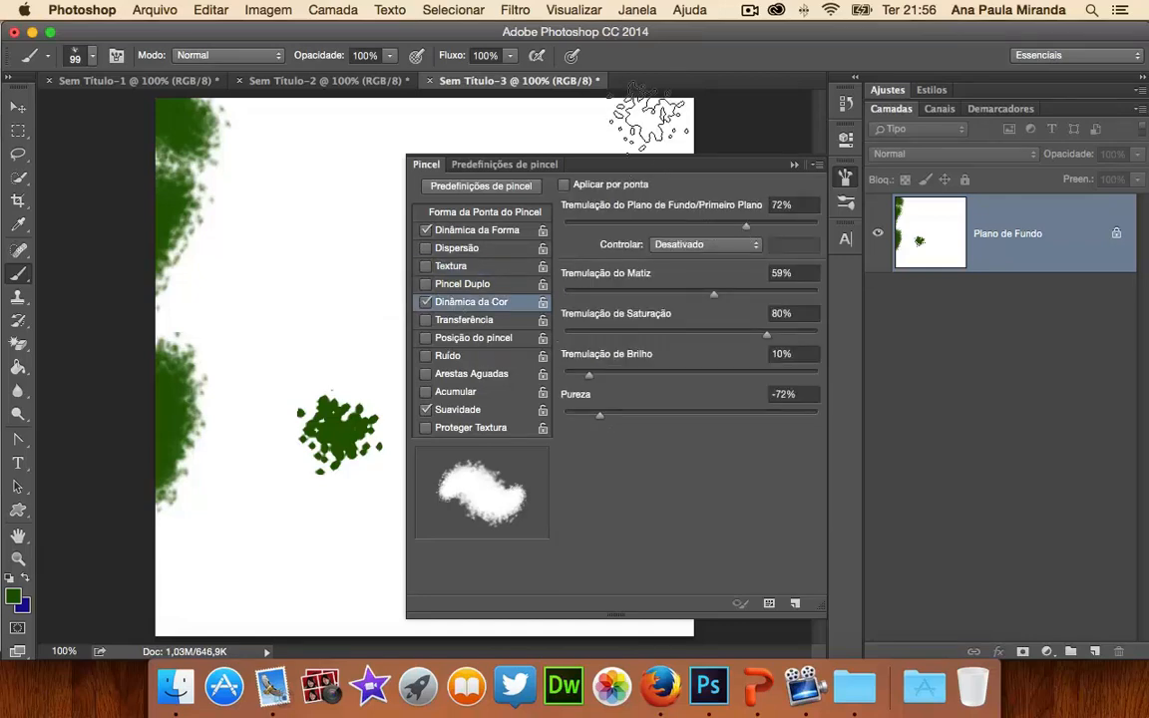
pyautogui.click(658, 117)
pyautogui.moveTo(225, 589)
pyautogui.mouseDown()
pyautogui.moveTo(160, 603)
pyautogui.moveTo(105, 570)
pyautogui.moveTo(94, 509)
pyautogui.moveTo(70, 508)
pyautogui.mouseUp()
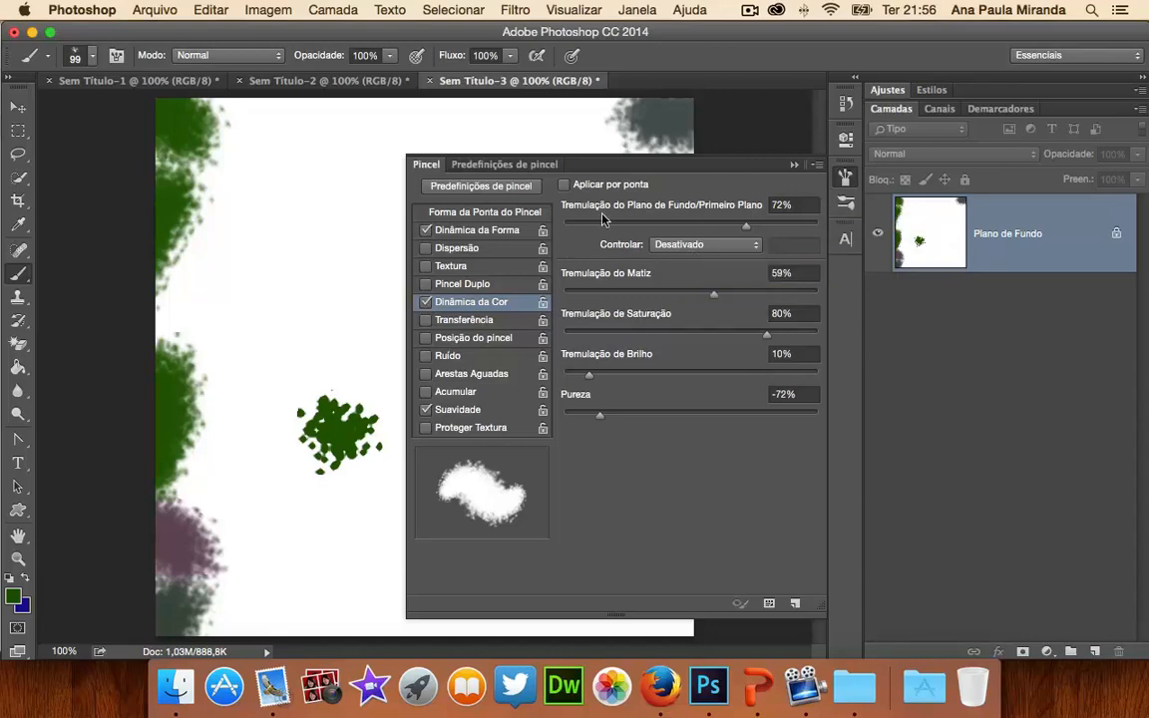
# Choose the 25 px round fan bristle tip and set its bristles to 84% and length to 215%.
pyautogui.click(478, 231)
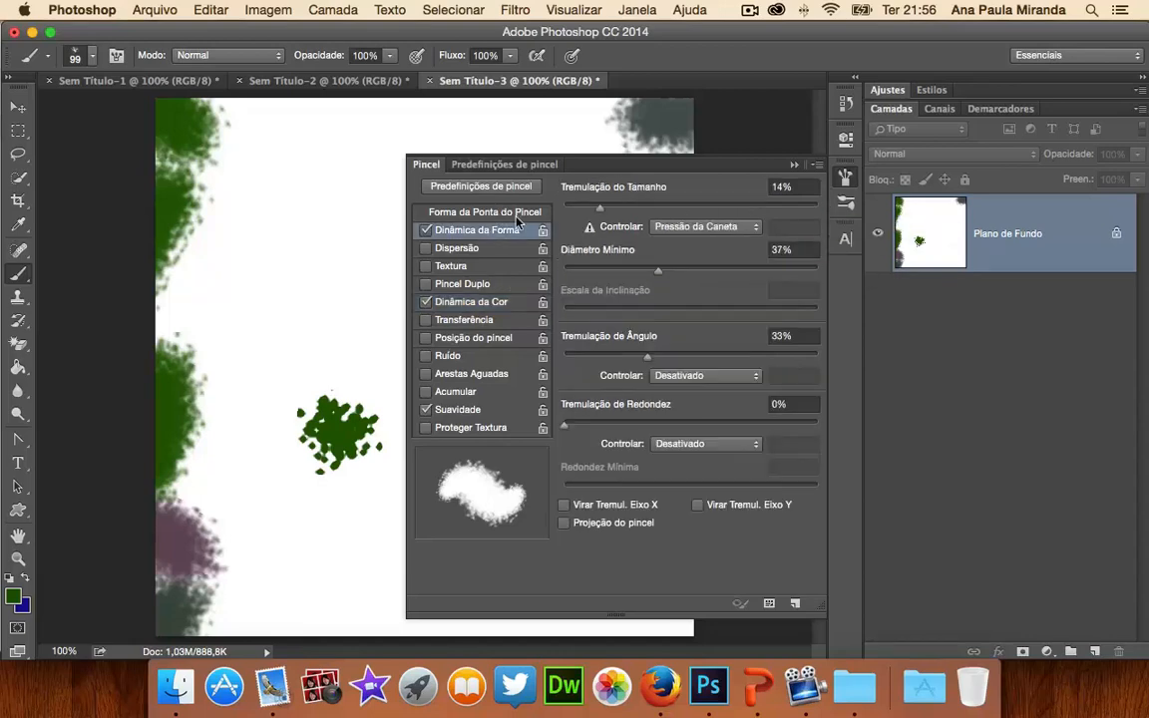
pyautogui.click(517, 213)
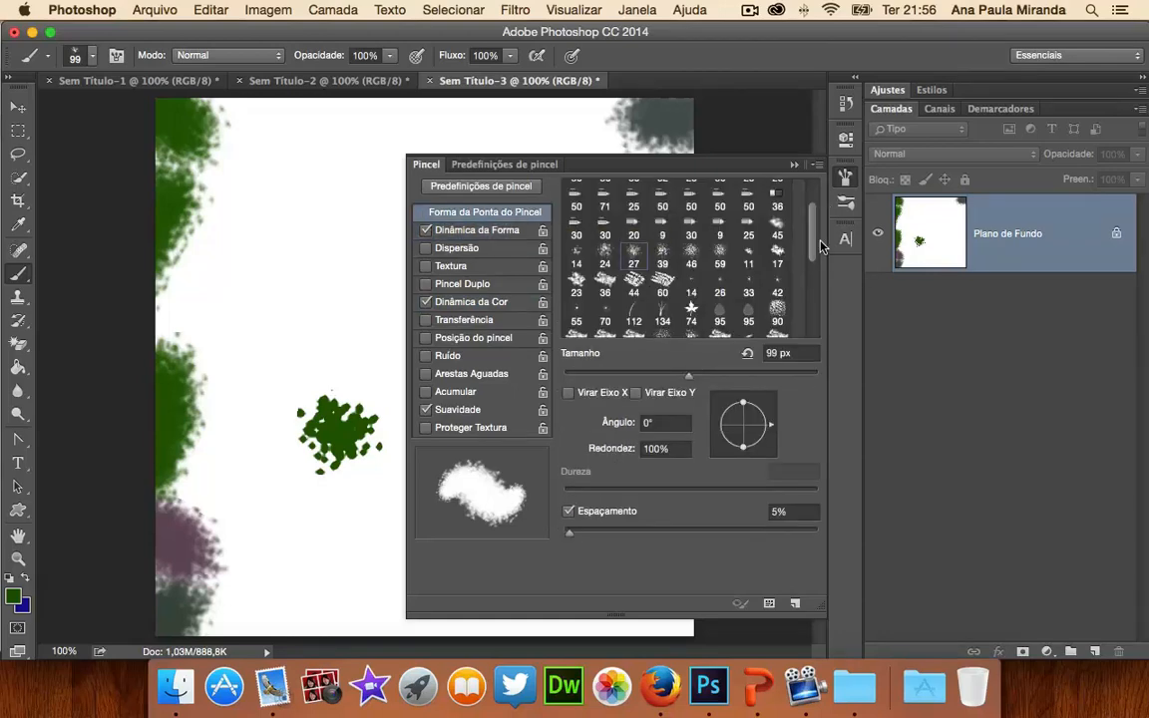
pyautogui.scroll(2, 816, 249)
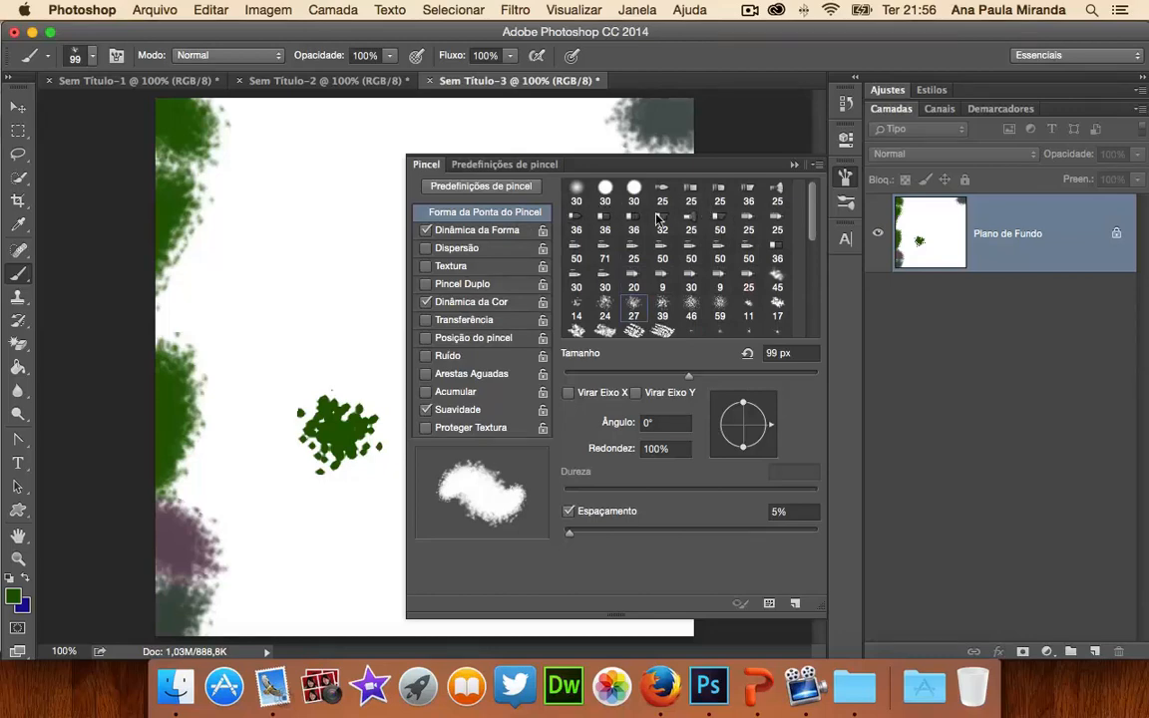
pyautogui.click(775, 191)
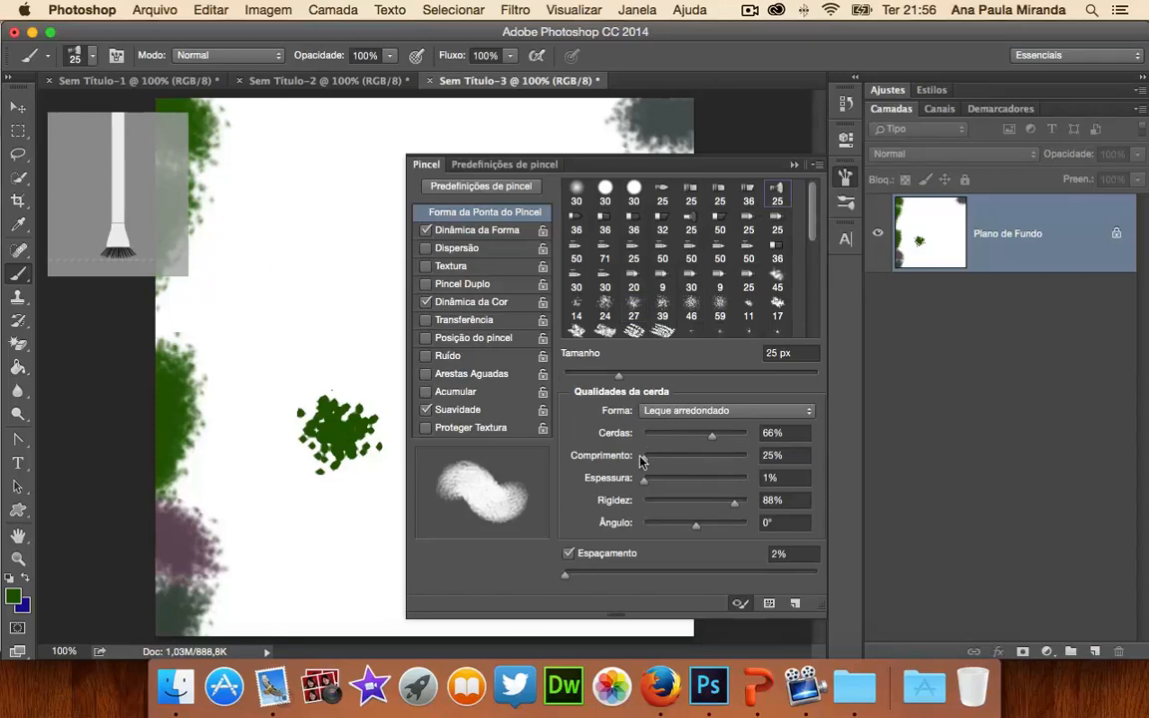
pyautogui.moveTo(688, 436)
pyautogui.mouseDown()
pyautogui.moveTo(678, 435)
pyautogui.moveTo(731, 436)
pyautogui.mouseUp()
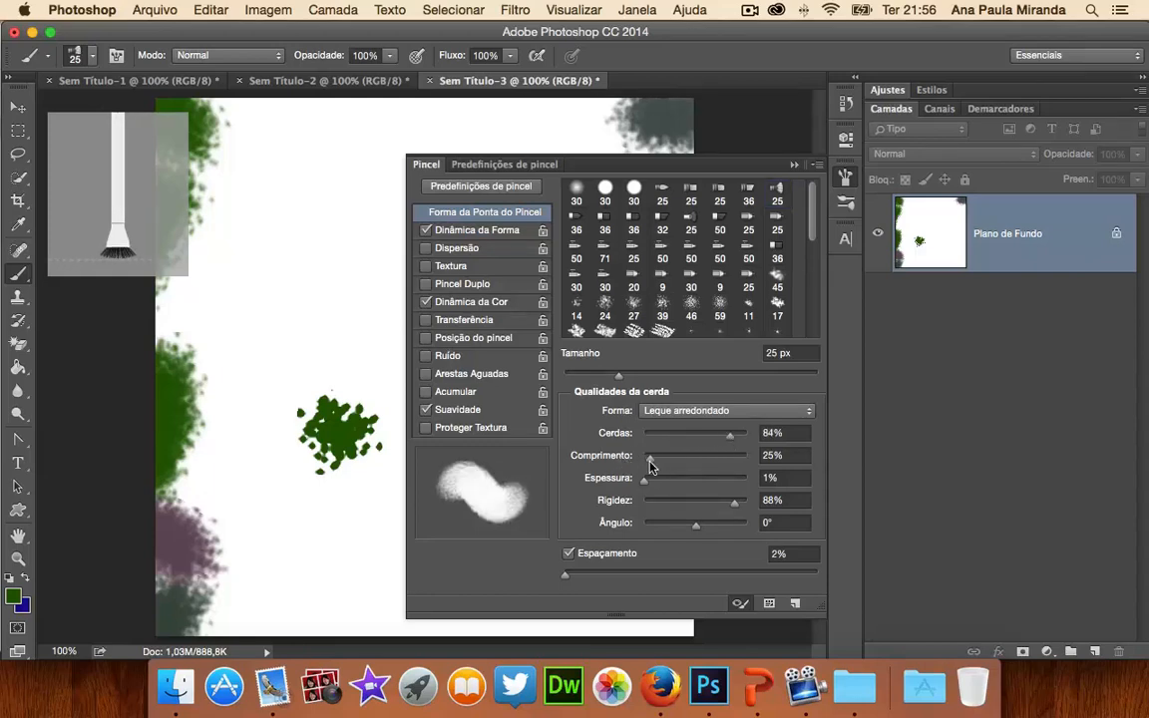
pyautogui.moveTo(649, 465); pyautogui.dragTo(684, 467)
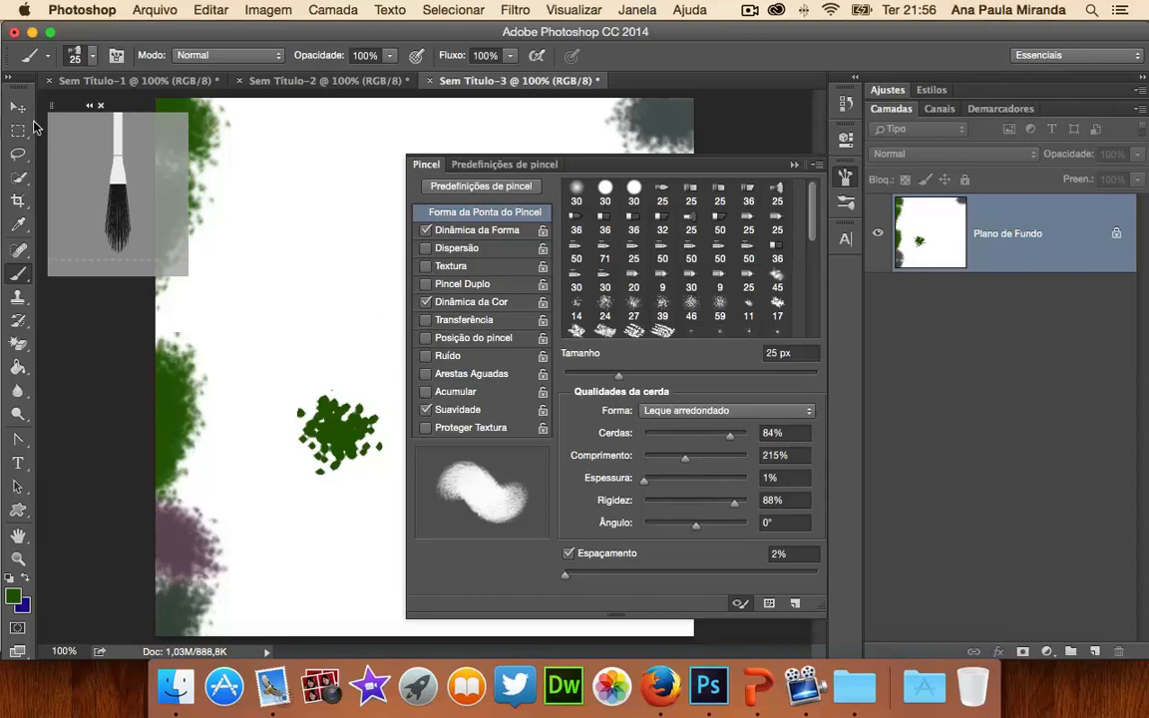
# Paint a column of short, soft bristle strokes in varied colors around the green dab.
pyautogui.moveTo(274, 218)
pyautogui.mouseDown()
pyautogui.moveTo(275, 254)
pyautogui.moveTo(275, 219)
pyautogui.moveTo(276, 265)
pyautogui.moveTo(296, 219)
pyautogui.mouseUp()
pyautogui.moveTo(342, 288); pyautogui.dragTo(253, 382)
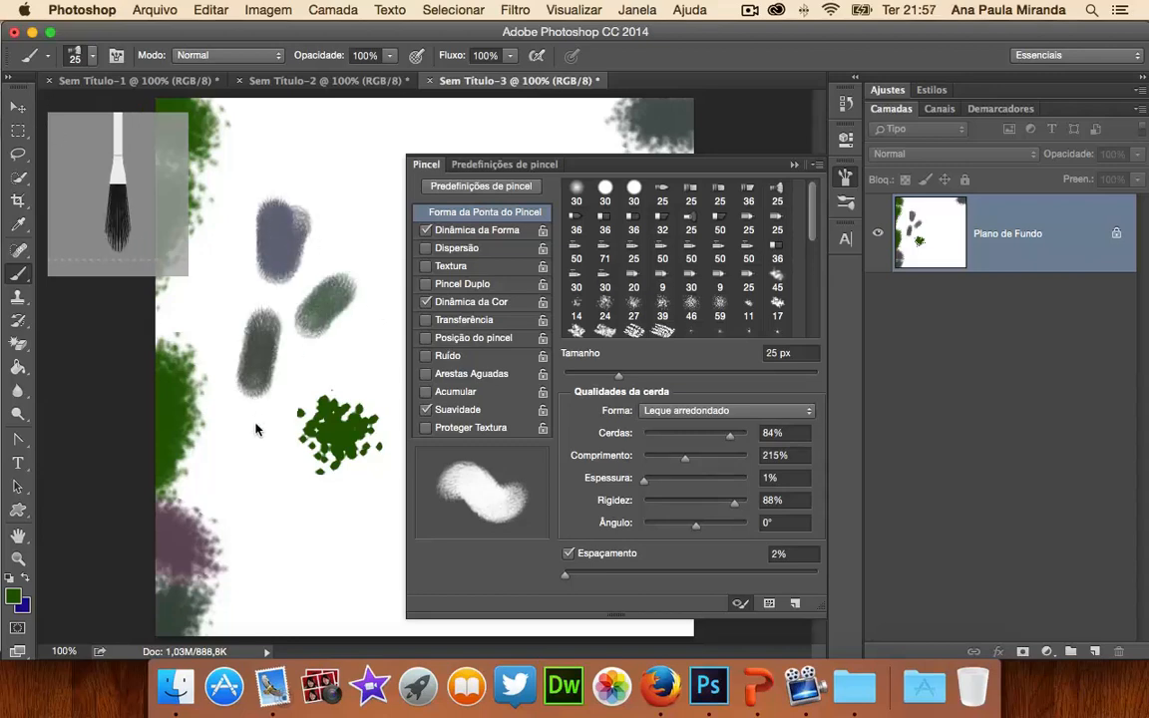
pyautogui.moveTo(254, 444)
pyautogui.mouseDown()
pyautogui.moveTo(267, 512)
pyautogui.moveTo(296, 570)
pyautogui.mouseUp()
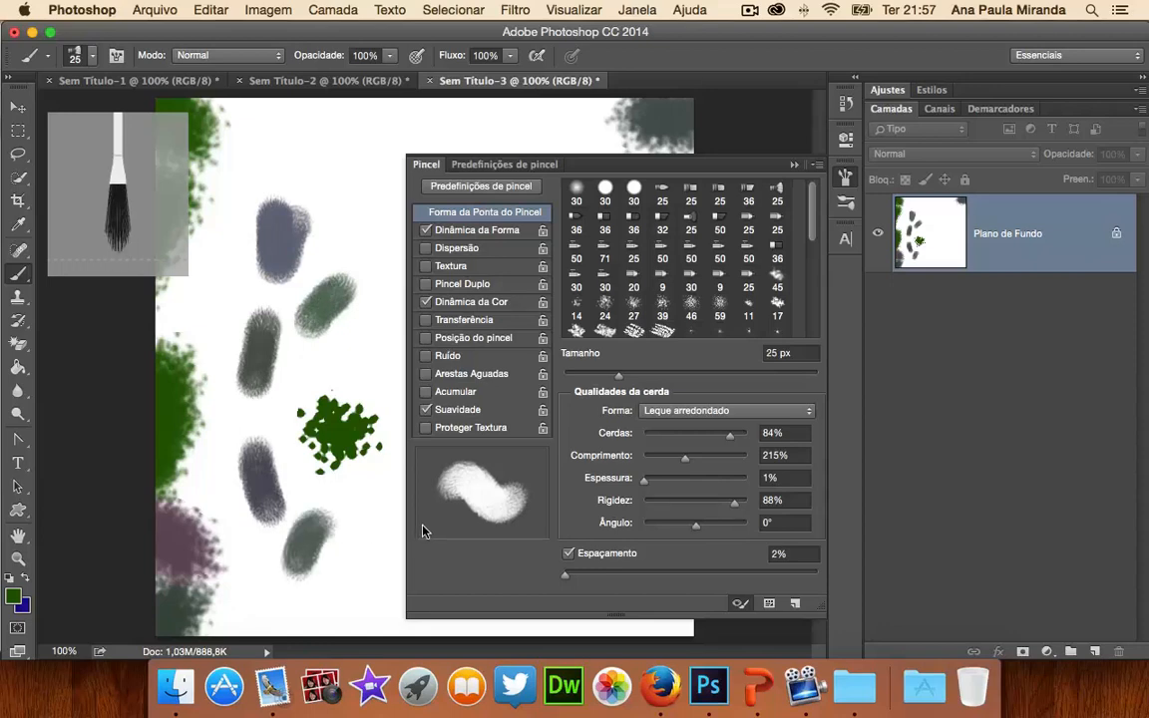
# Set the bristle thickness to 155% and angle to -180°, and paint two slanted strokes above the existing bristle strokes.
pyautogui.moveTo(663, 483); pyautogui.dragTo(725, 479)
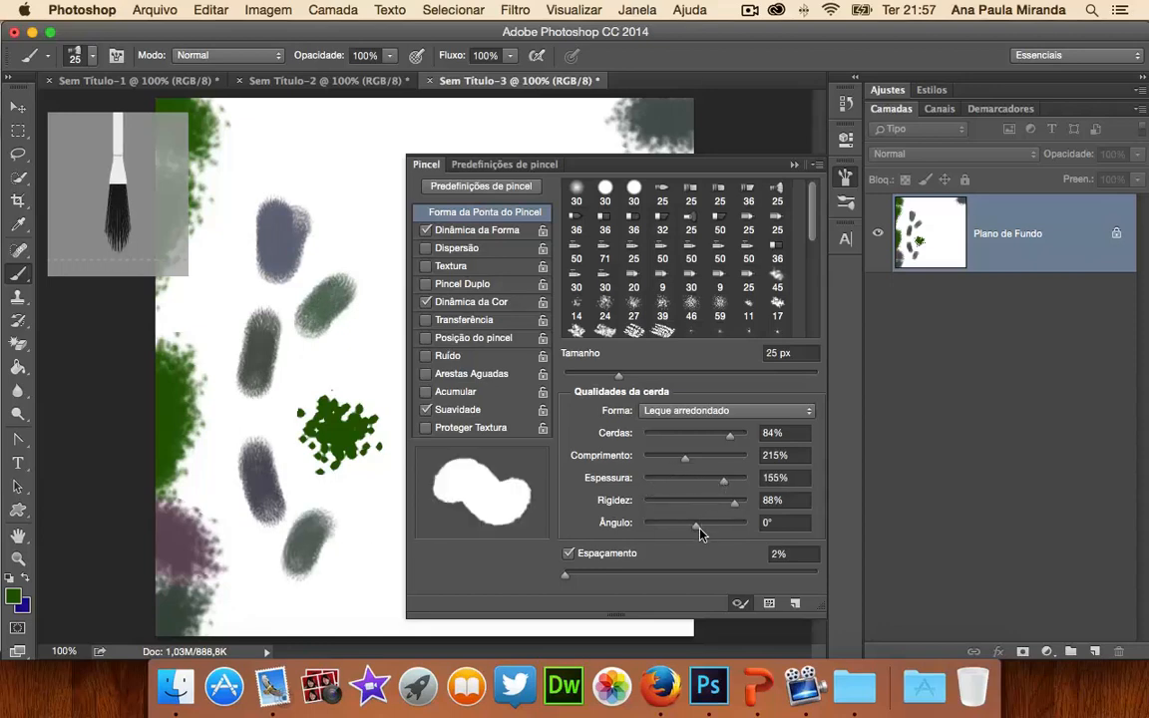
pyautogui.moveTo(700, 535); pyautogui.dragTo(644, 534)
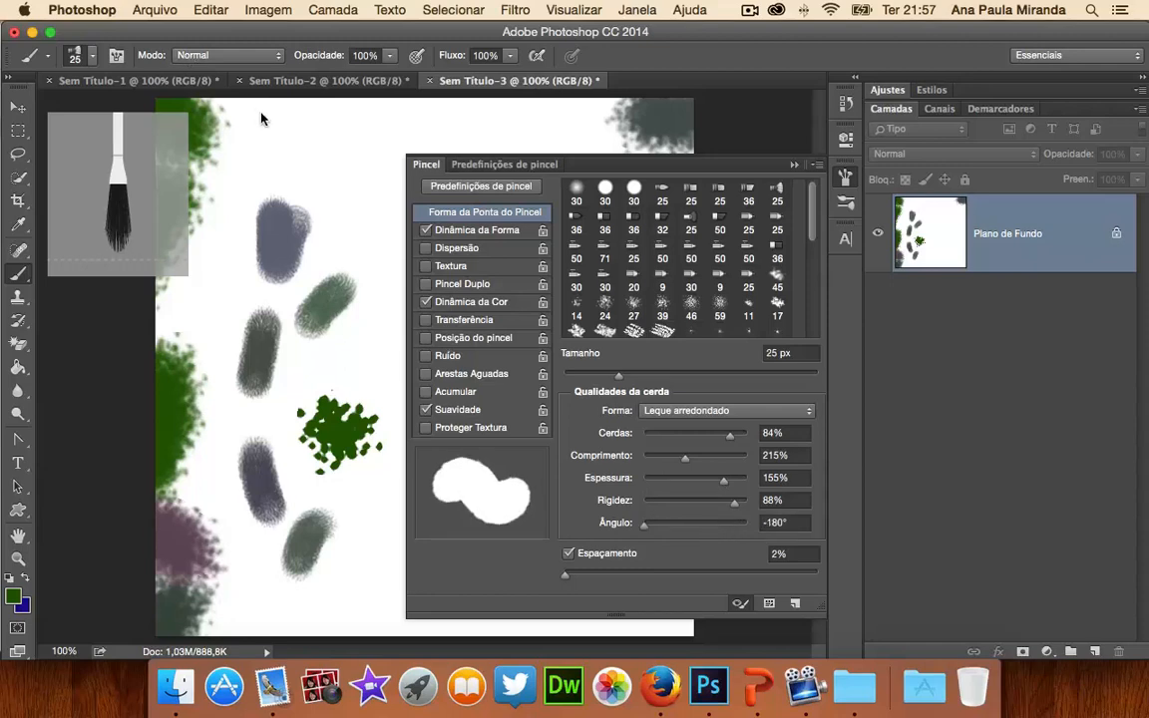
pyautogui.moveTo(280, 137); pyautogui.dragTo(247, 200)
pyautogui.moveTo(346, 152); pyautogui.dragTo(297, 226)
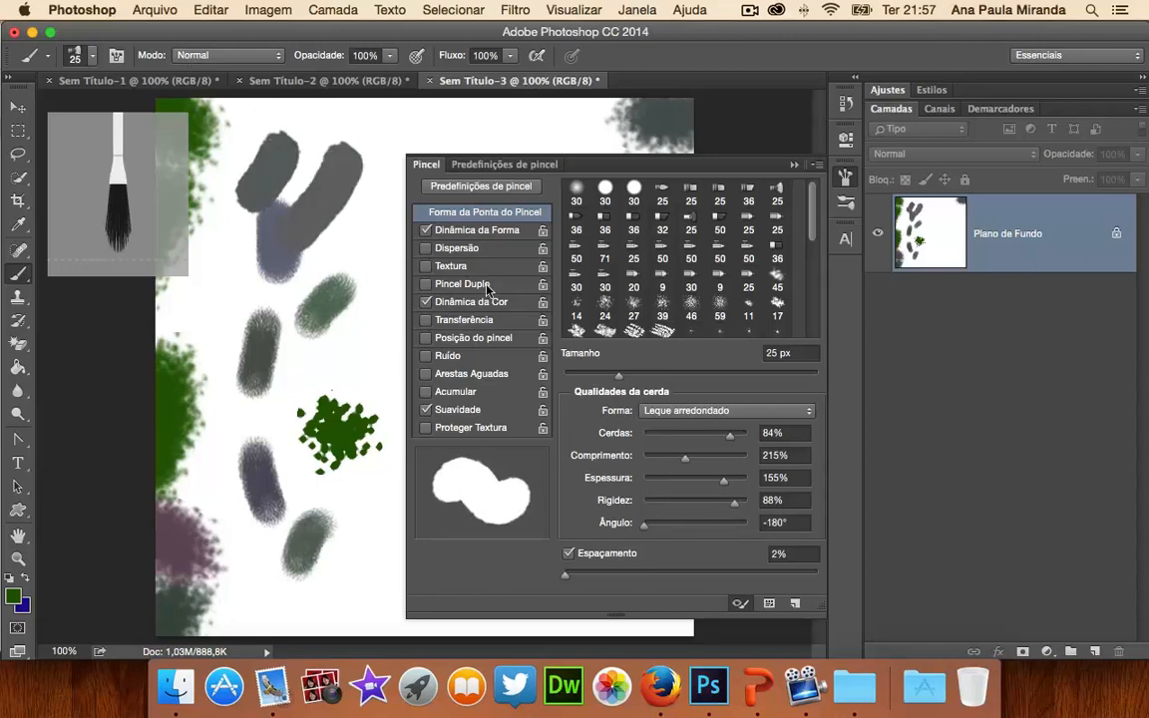
# Choose the 25 px flat fan tip and paint furry strokes along the canvas's top, right and bottom edges.
pyautogui.click(691, 217)
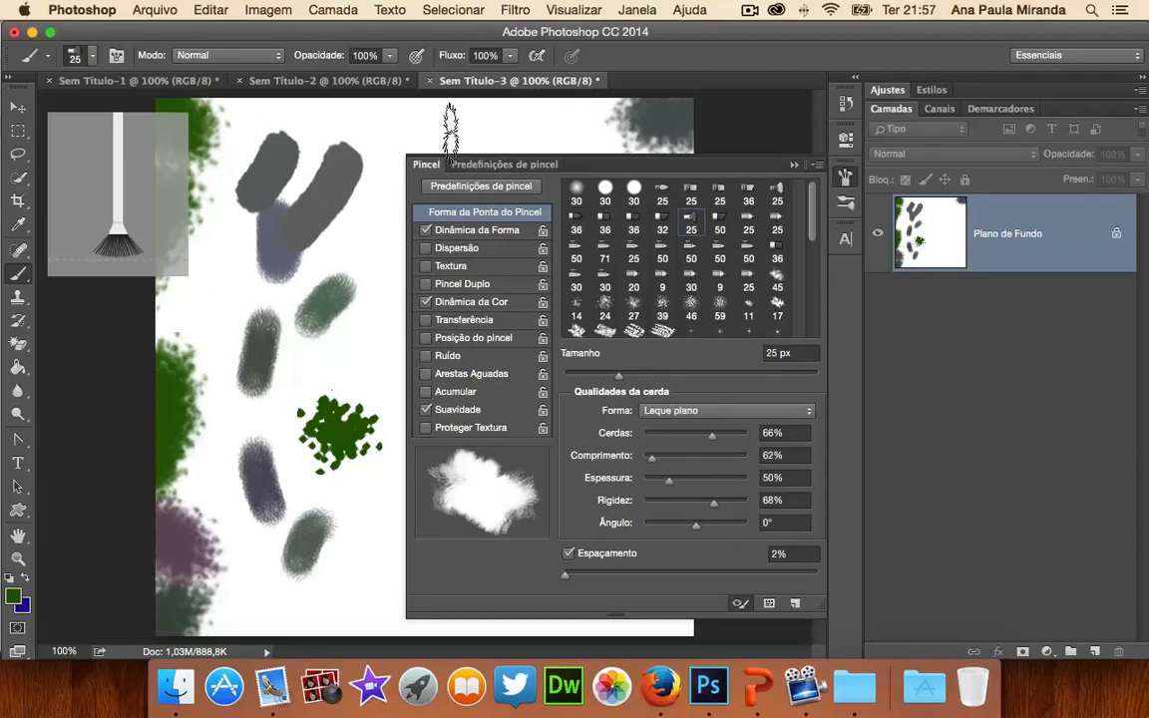
pyautogui.moveTo(447, 128)
pyautogui.mouseDown()
pyautogui.moveTo(379, 130)
pyautogui.moveTo(358, 175)
pyautogui.moveTo(345, 118)
pyautogui.moveTo(289, 115)
pyautogui.moveTo(549, 124)
pyautogui.moveTo(611, 120)
pyautogui.mouseUp()
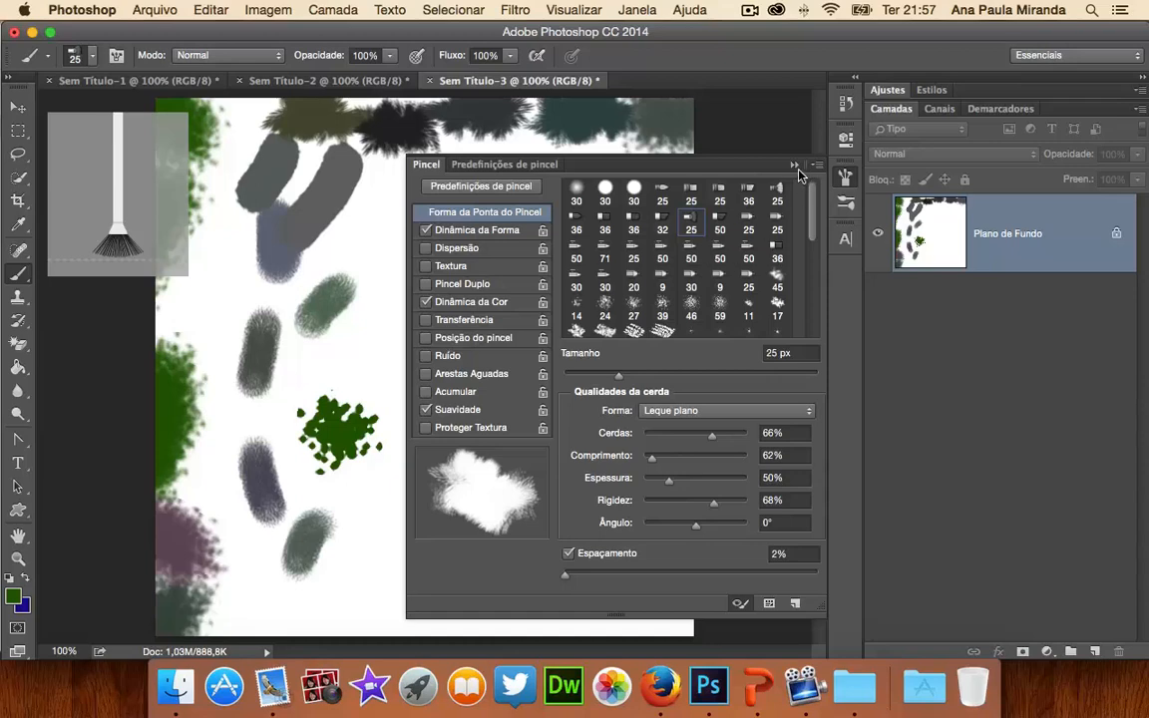
pyautogui.click(794, 166)
pyautogui.moveTo(684, 177)
pyautogui.mouseDown()
pyautogui.moveTo(696, 269)
pyautogui.moveTo(684, 324)
pyautogui.moveTo(685, 314)
pyautogui.moveTo(682, 628)
pyautogui.mouseUp()
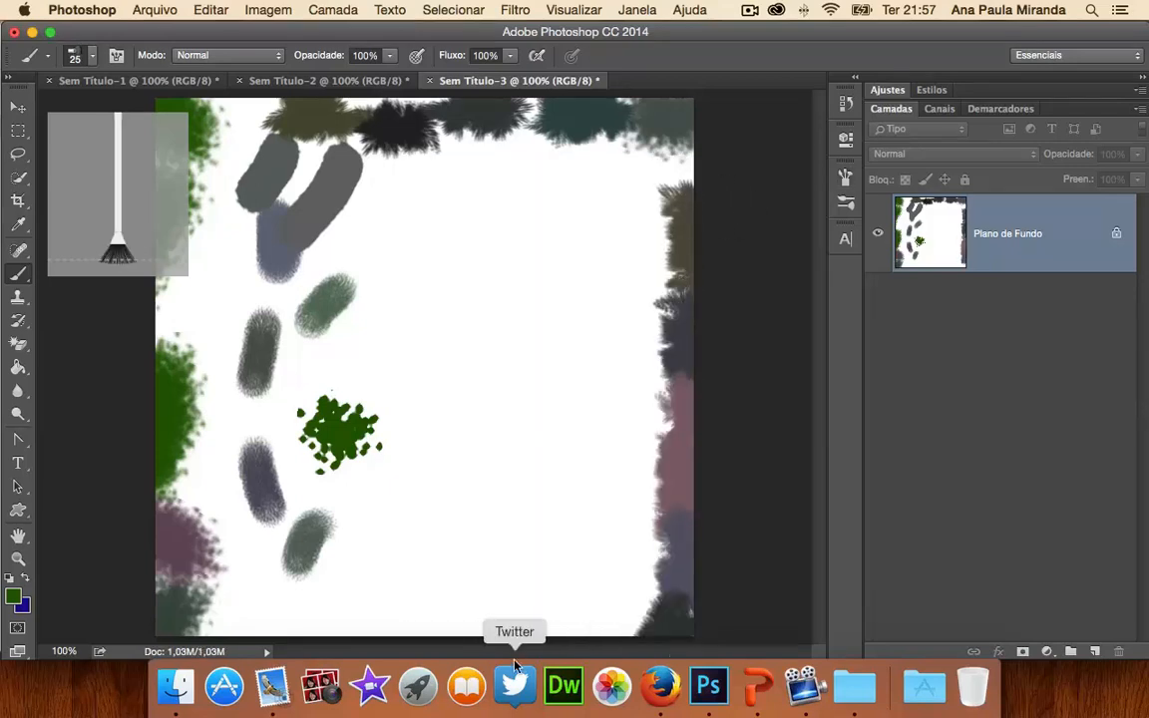
pyautogui.moveTo(538, 603)
pyautogui.mouseDown()
pyautogui.moveTo(466, 615)
pyautogui.moveTo(365, 597)
pyautogui.moveTo(207, 613)
pyautogui.mouseUp()
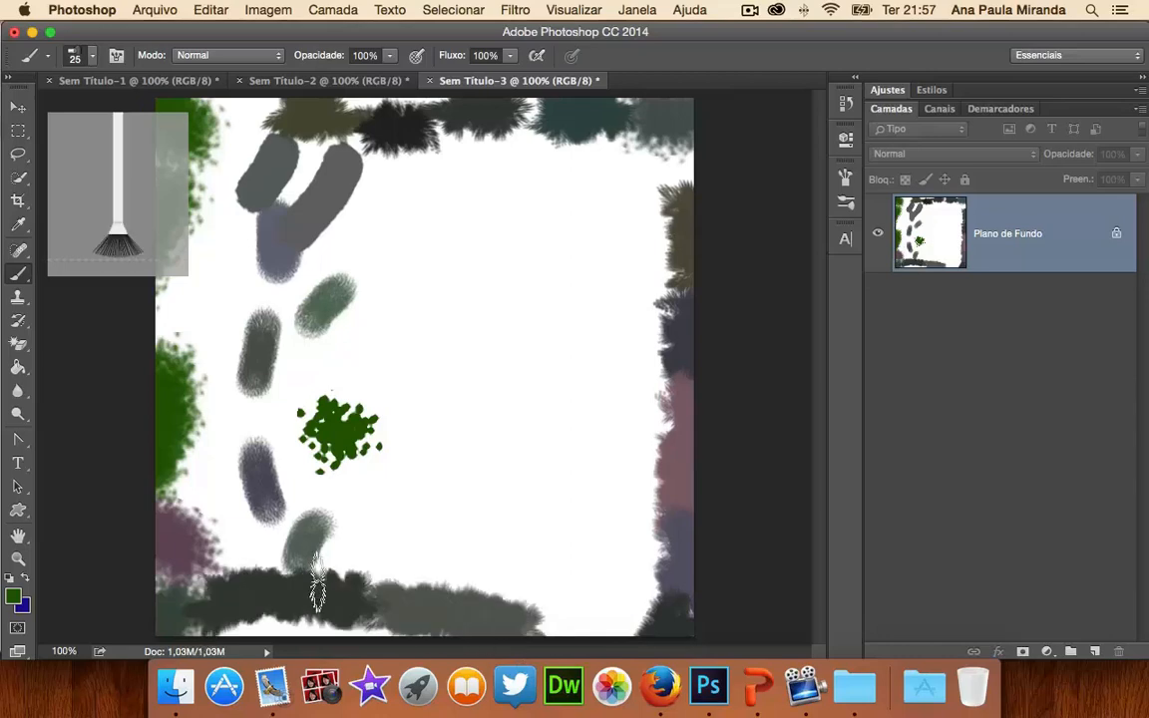
# Switch to Firefox and search the web for "brushes photoshop".
pyautogui.click(661, 687)
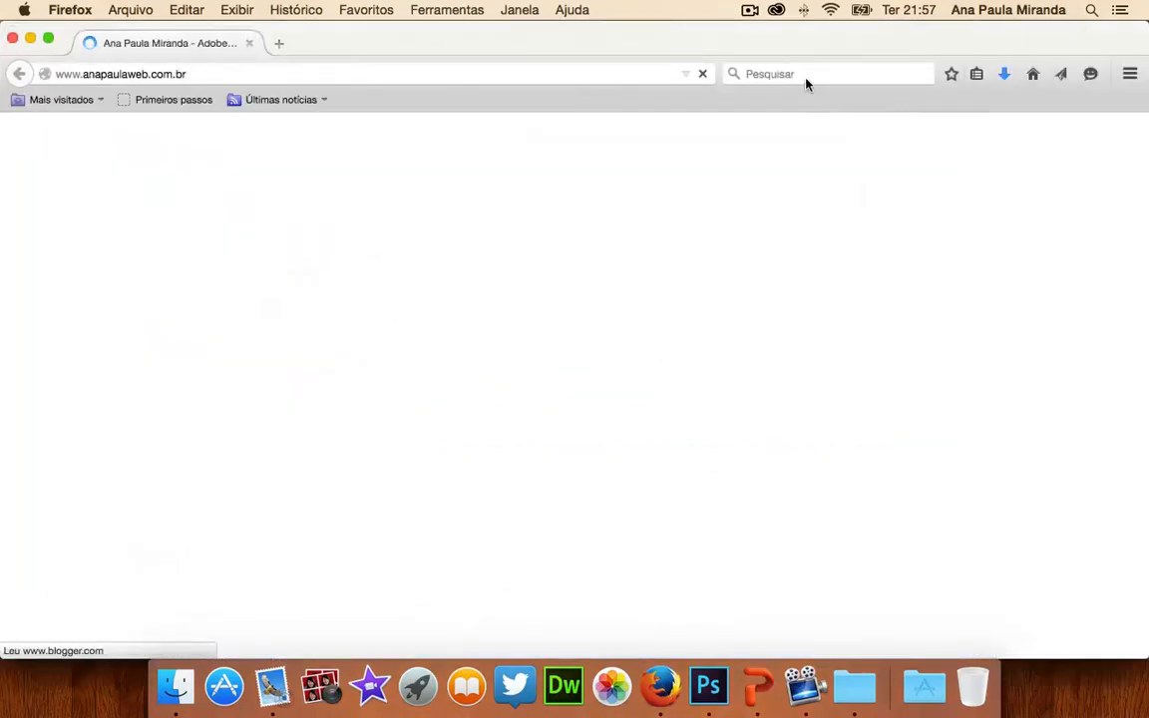
pyautogui.click(794, 78)
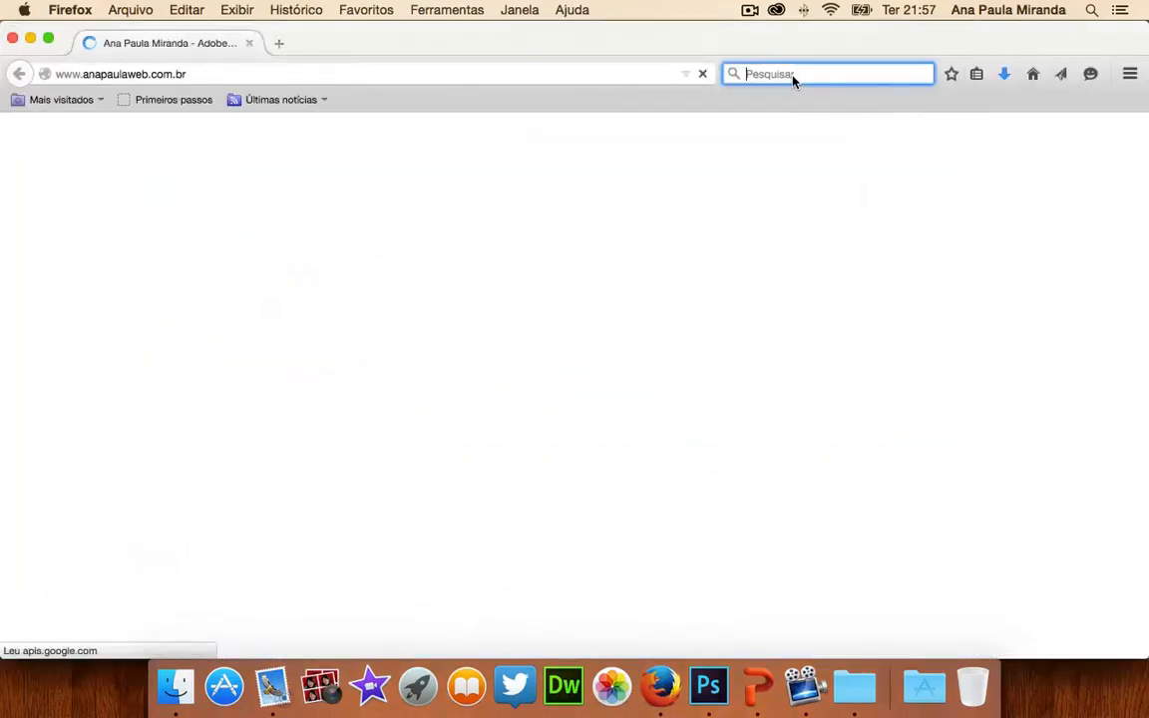
pyautogui.write('brusches')
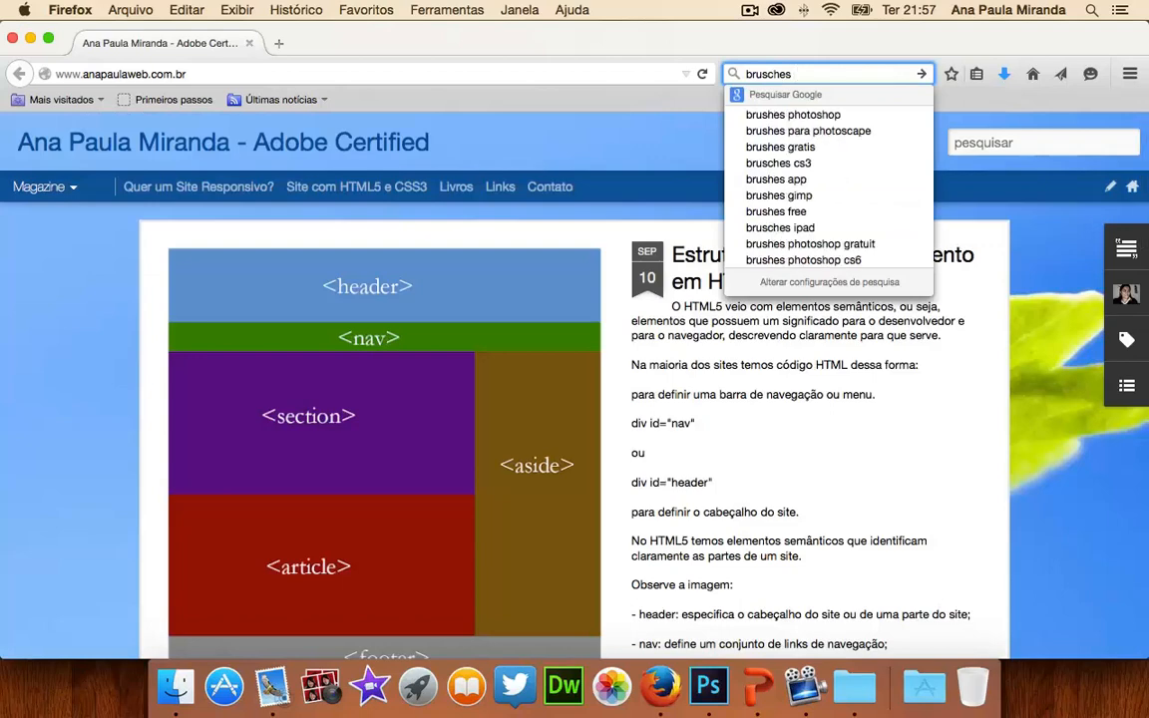
pyautogui.press('Down')
pyautogui.press('Return')
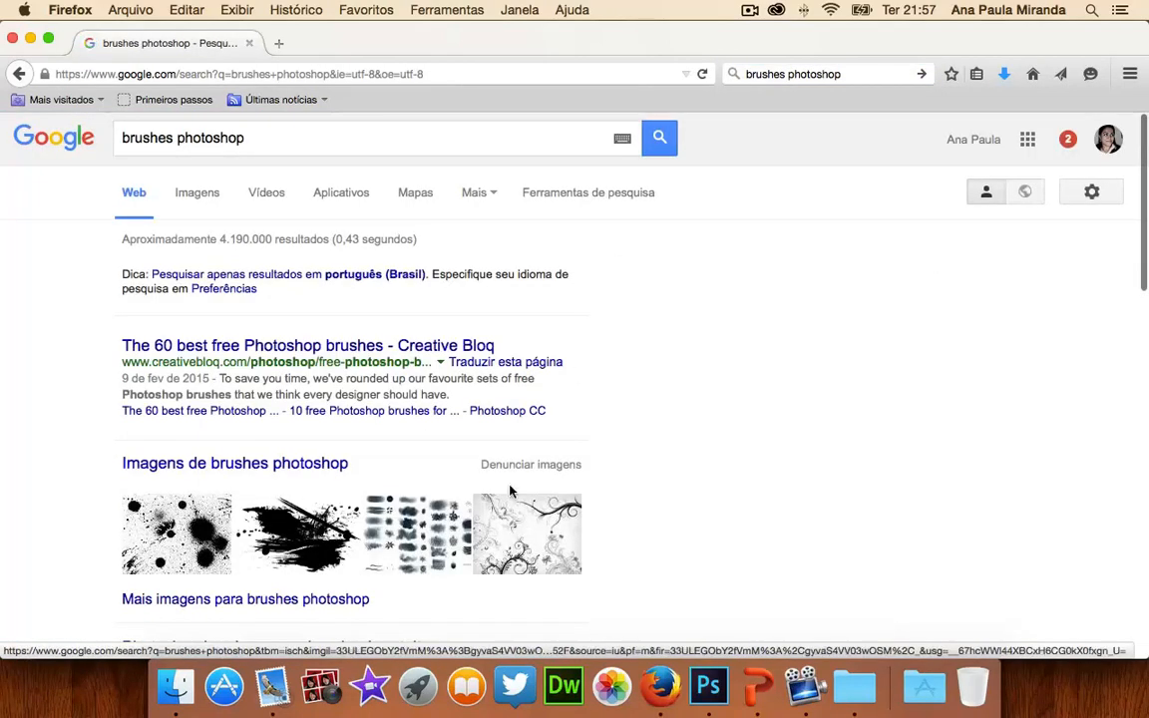
# Preview the swirl and floral brushes image, close it, and look over the other Photoshop brush image results.
pyautogui.scroll(-2, 508, 491)
pyautogui.click(536, 438)
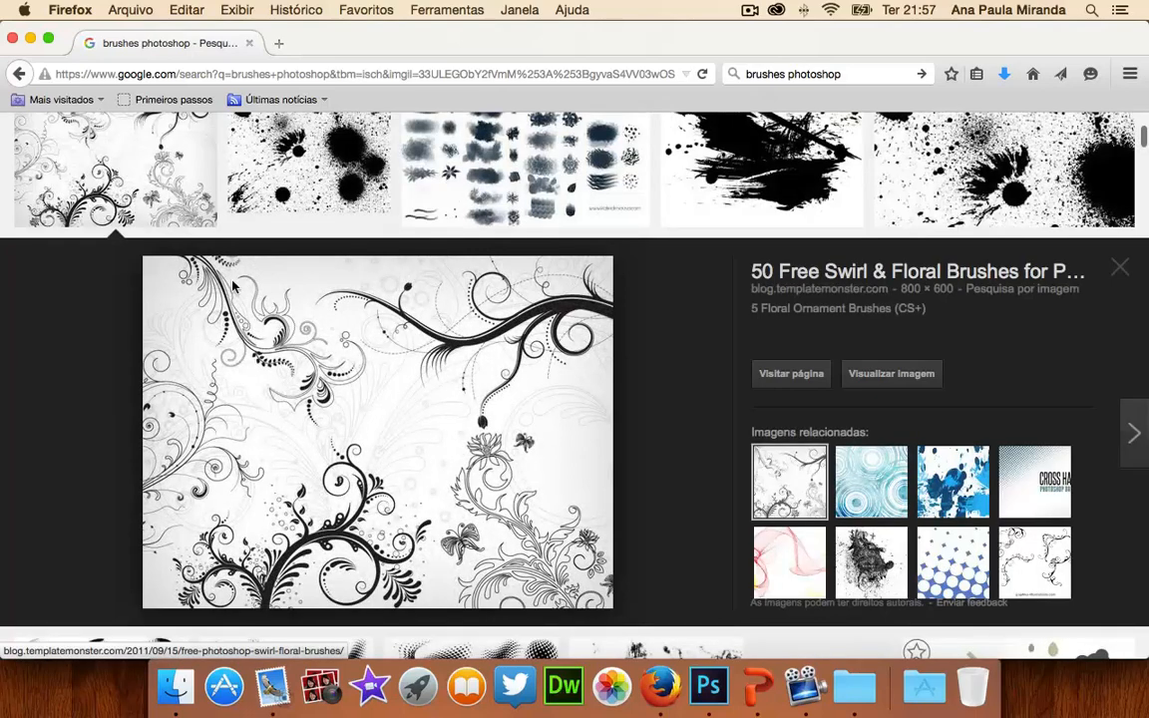
pyautogui.click(1120, 268)
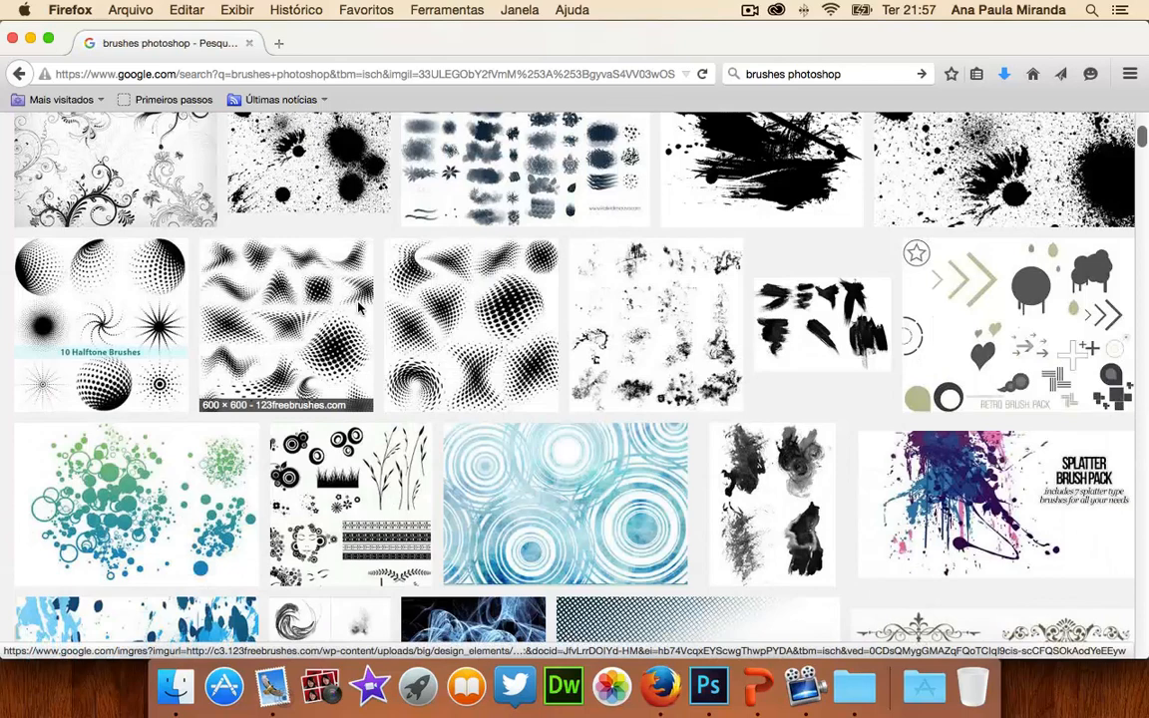
pyautogui.scroll(5, 359, 307)
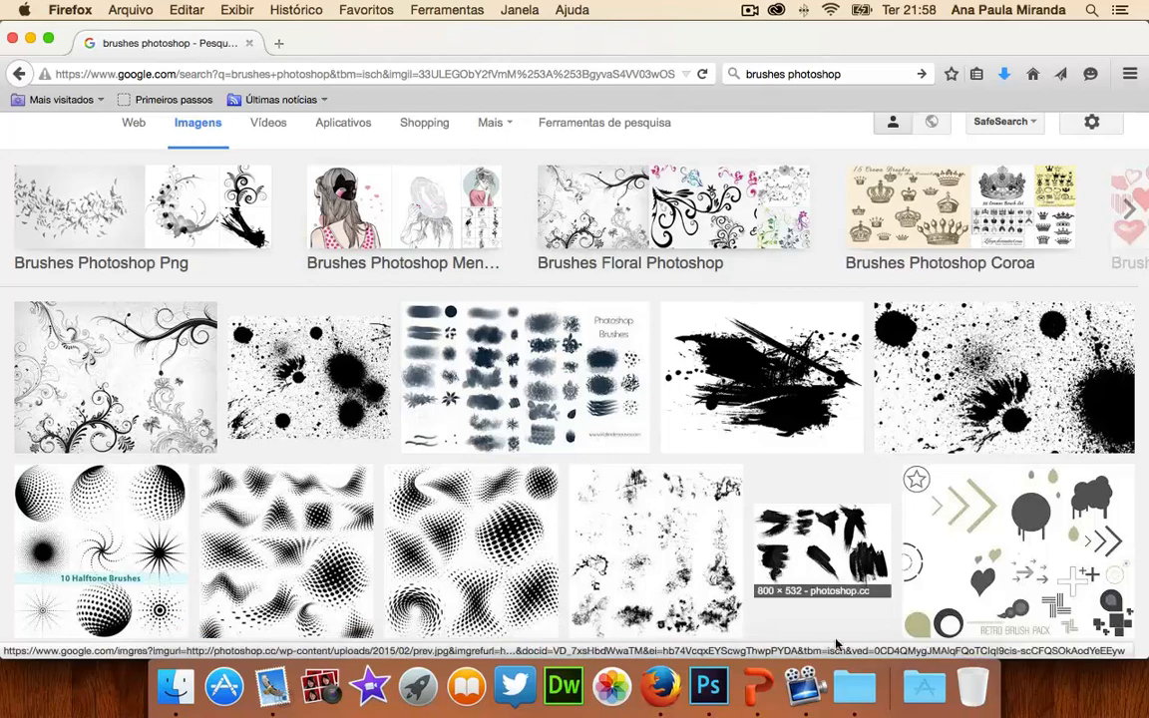
# Return to Photoshop, browse the brush presets, and bring back the brush tip settings.
pyautogui.click(708, 686)
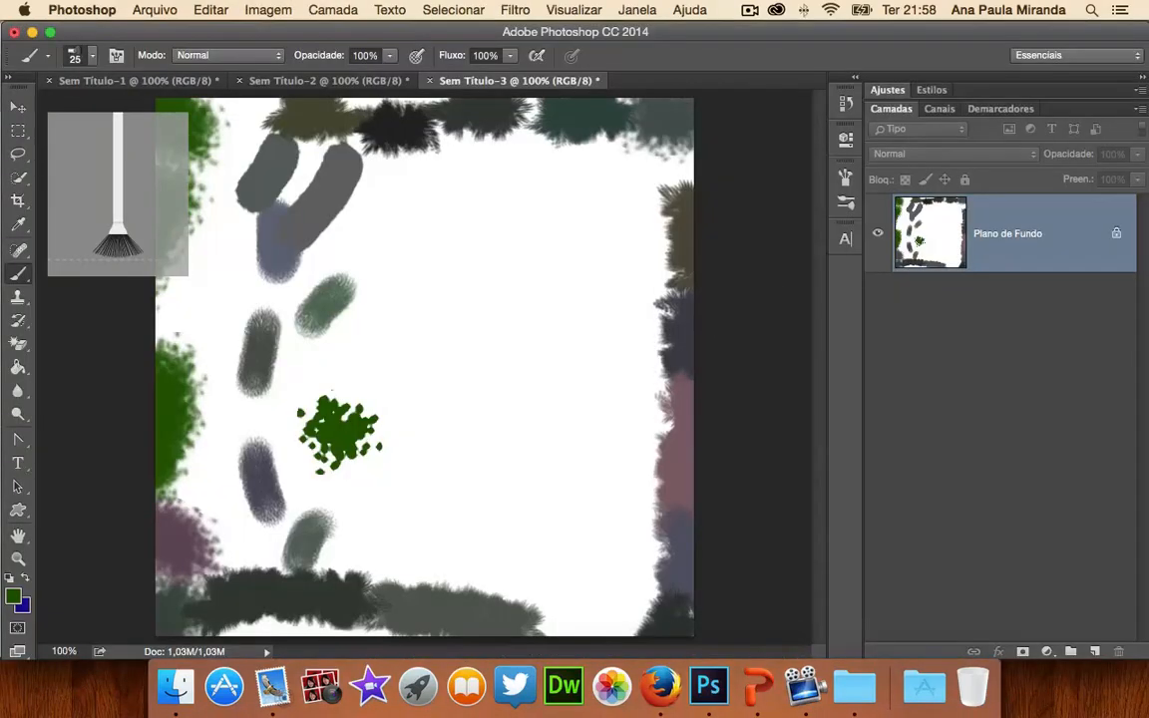
pyautogui.click(846, 177)
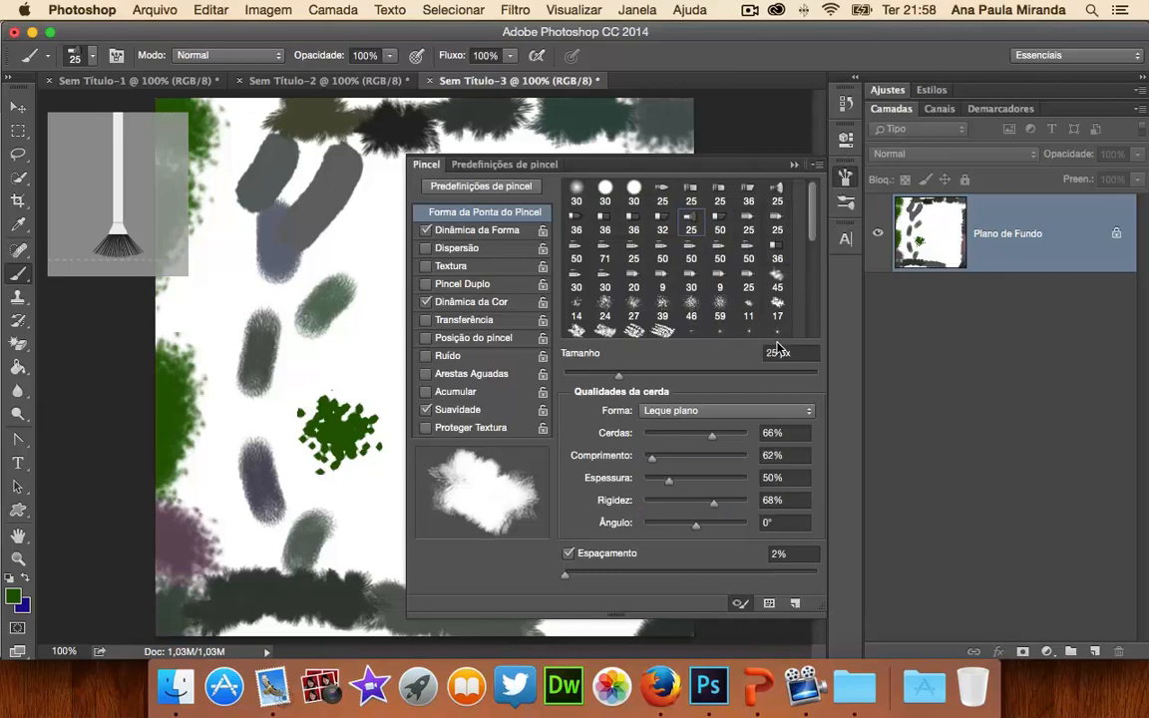
pyautogui.click(517, 166)
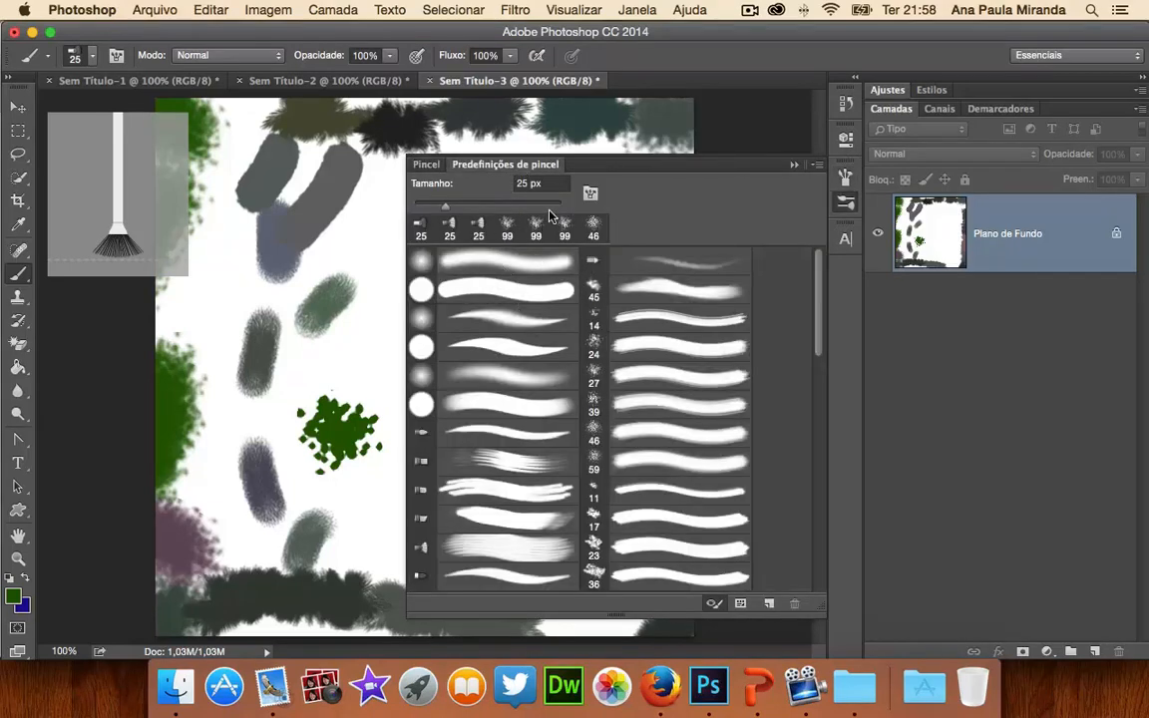
pyautogui.moveTo(813, 306)
pyautogui.mouseDown()
pyautogui.moveTo(827, 434)
pyautogui.moveTo(823, 359)
pyautogui.moveTo(843, 280)
pyautogui.mouseUp()
pyautogui.click(425, 165)
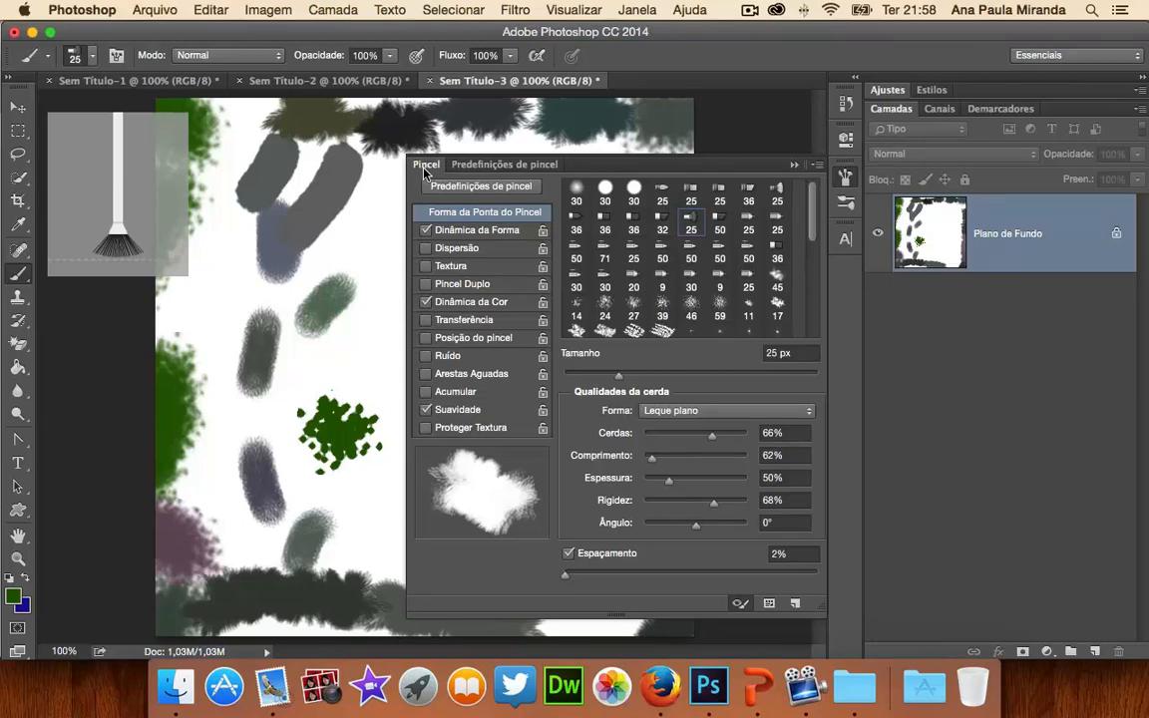
pyautogui.click(750, 10)
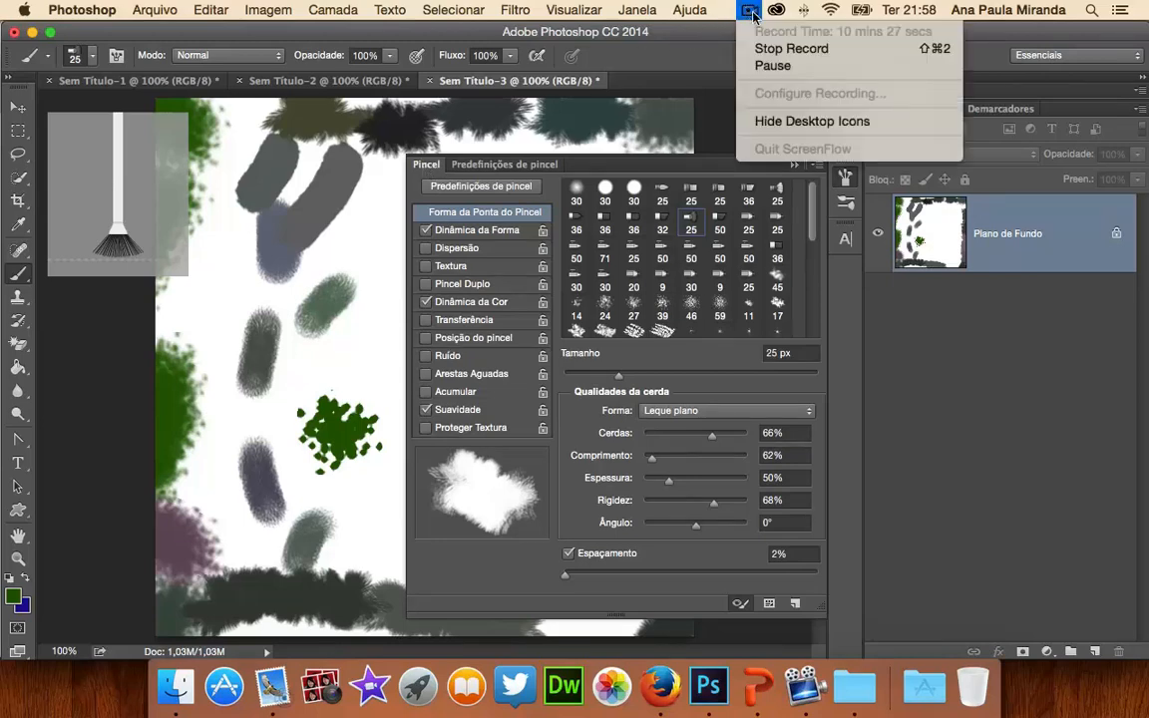
pyautogui.click(772, 47)
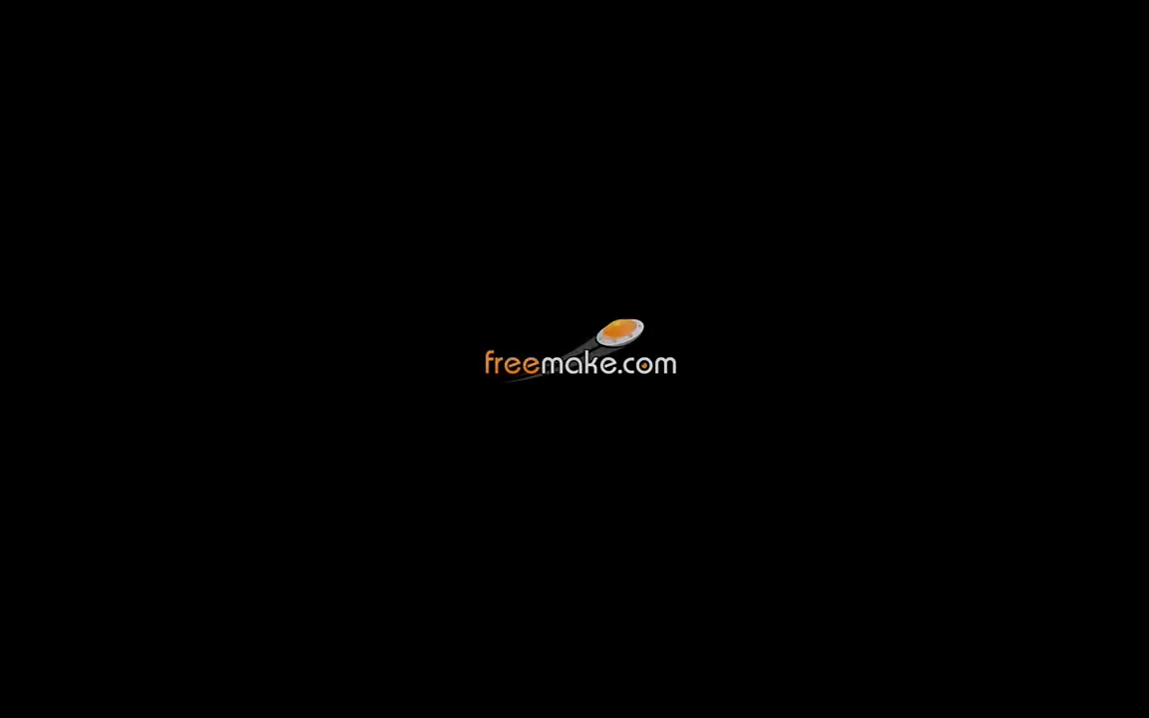